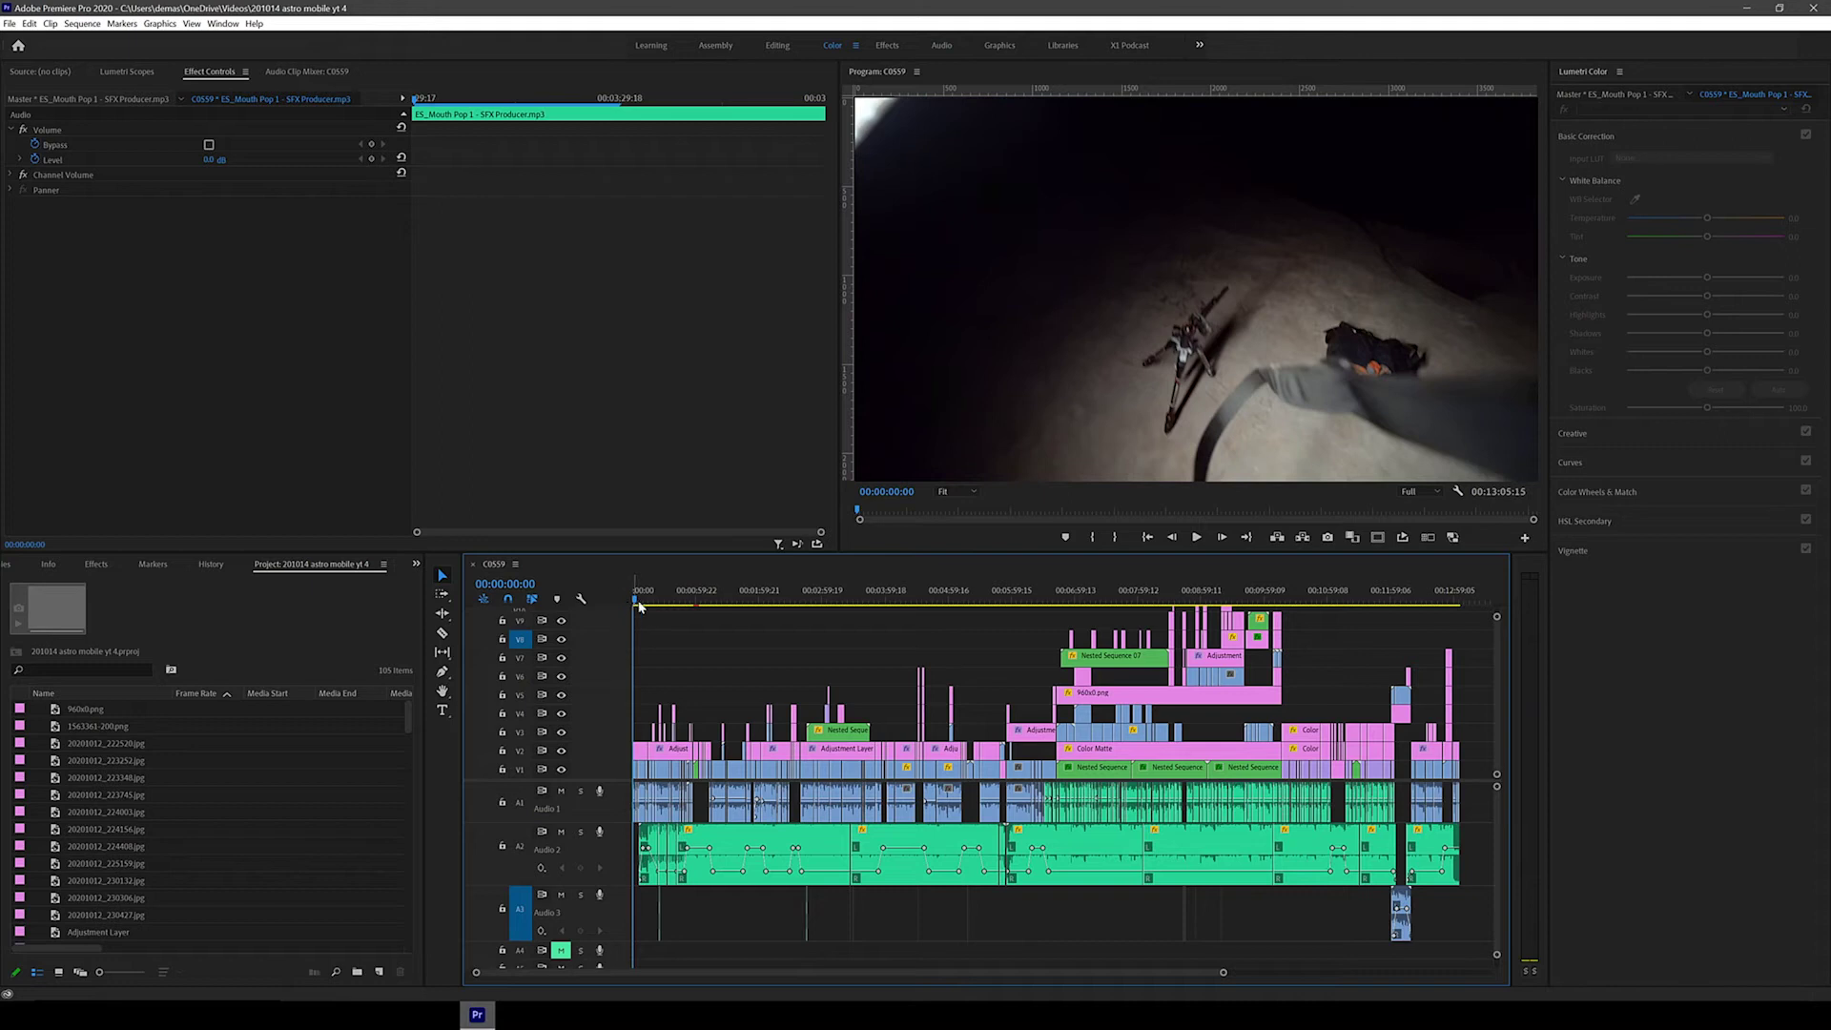
- Scrub and play the C0659 sequence up to 00:02:32:17 on the Lincoln's Rock shot
{"action": "left_click_drag", "start_coordinate": [636, 606], "coordinate": [657, 604]}
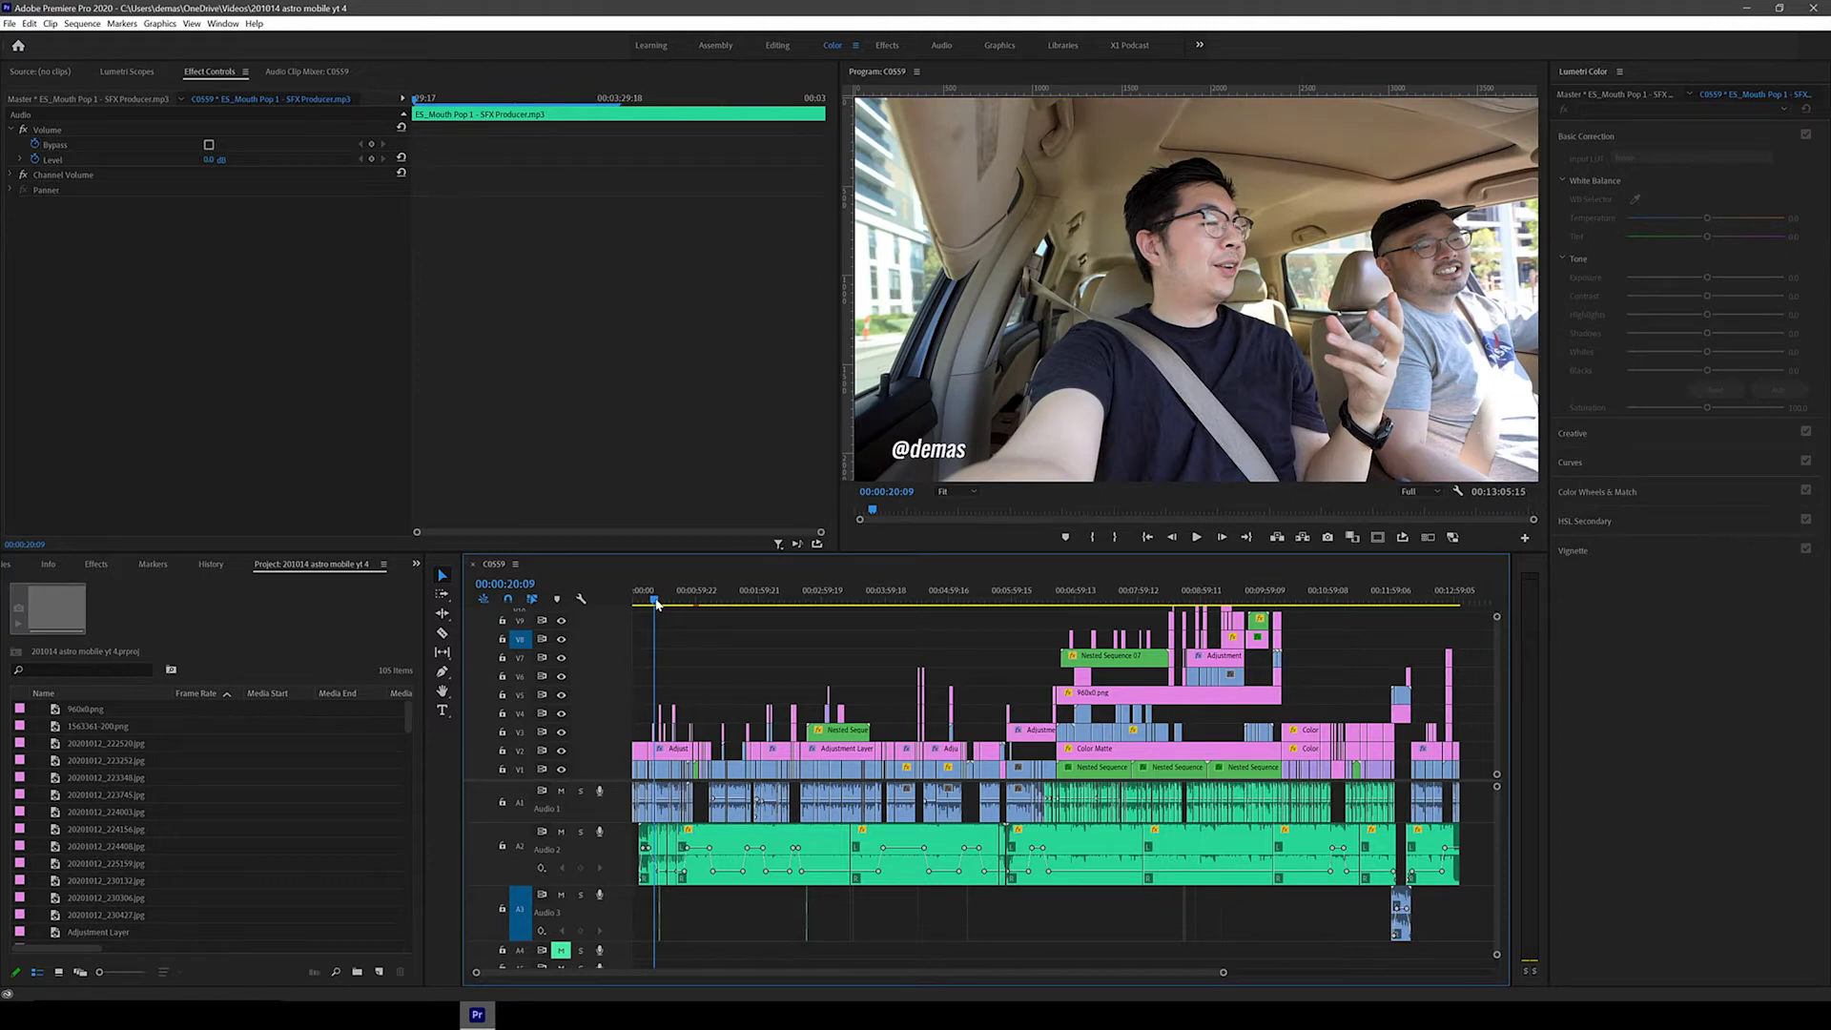
{"action": "left_click_drag", "start_coordinate": [657, 604], "coordinate": [653, 604]}
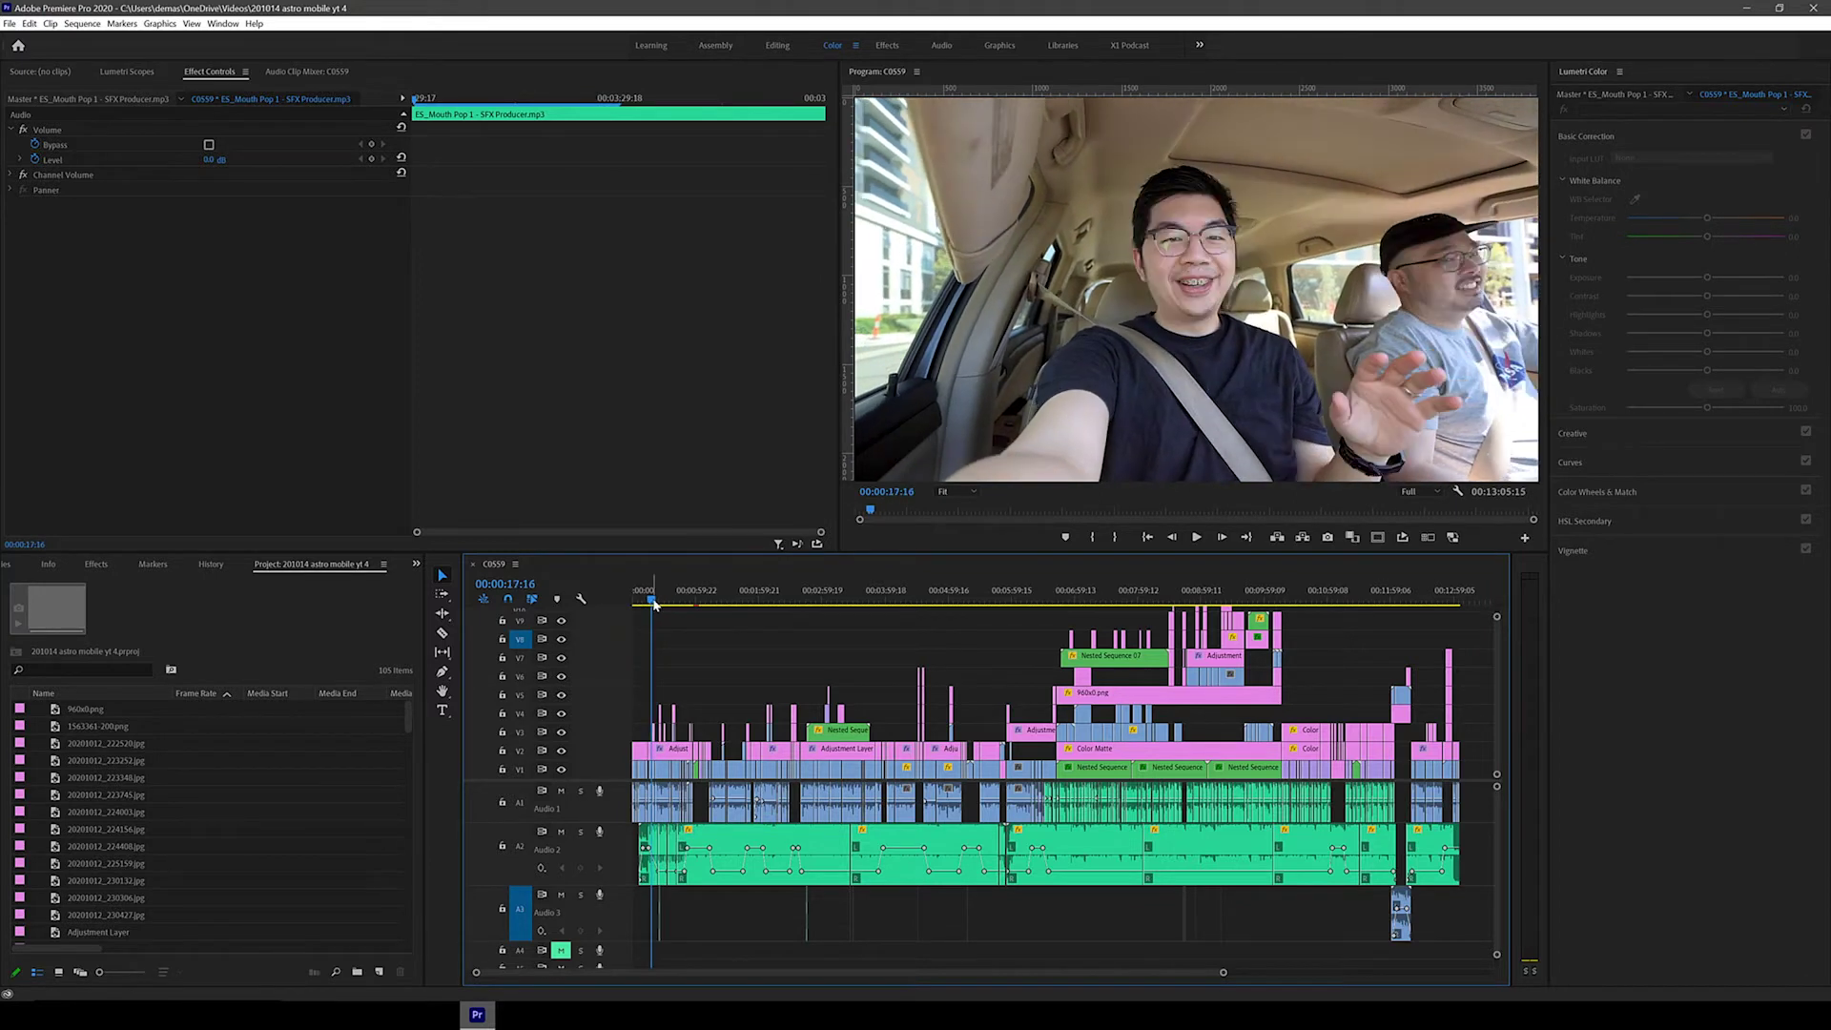
{"action": "key", "text": "space"}
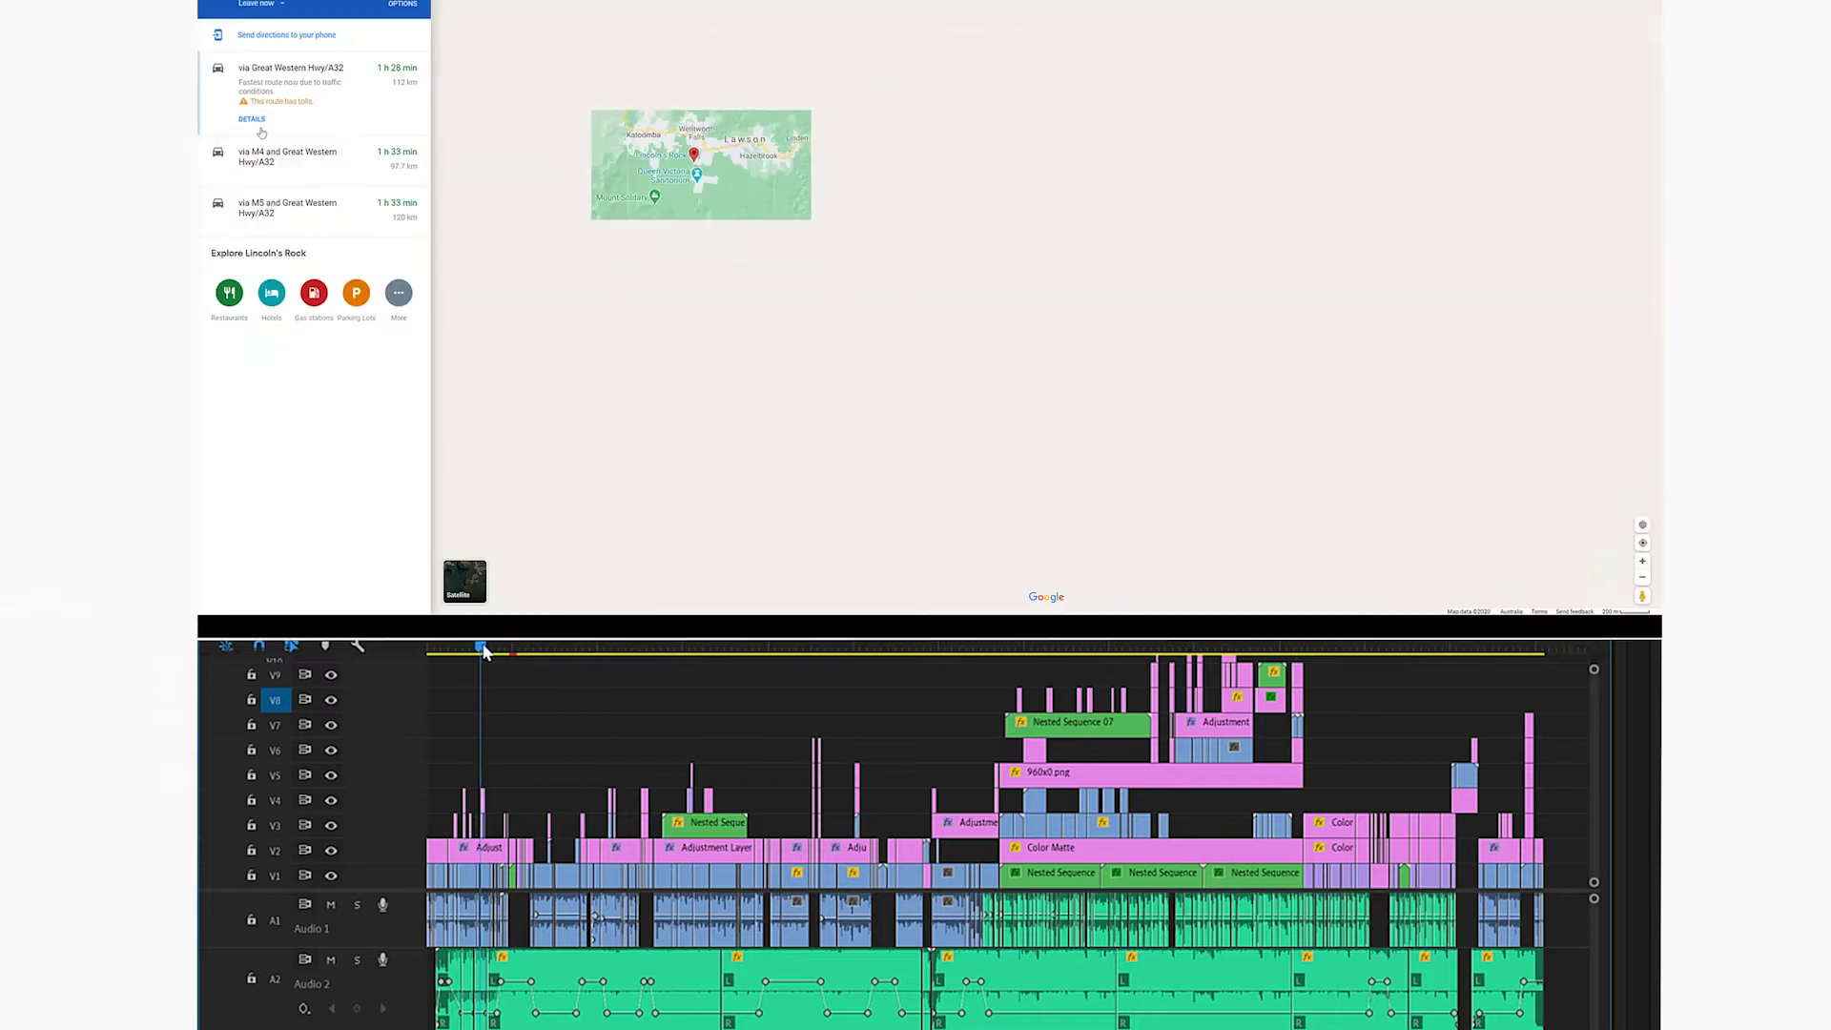
{"action": "left_click_drag", "start_coordinate": [484, 652], "coordinate": [515, 652]}
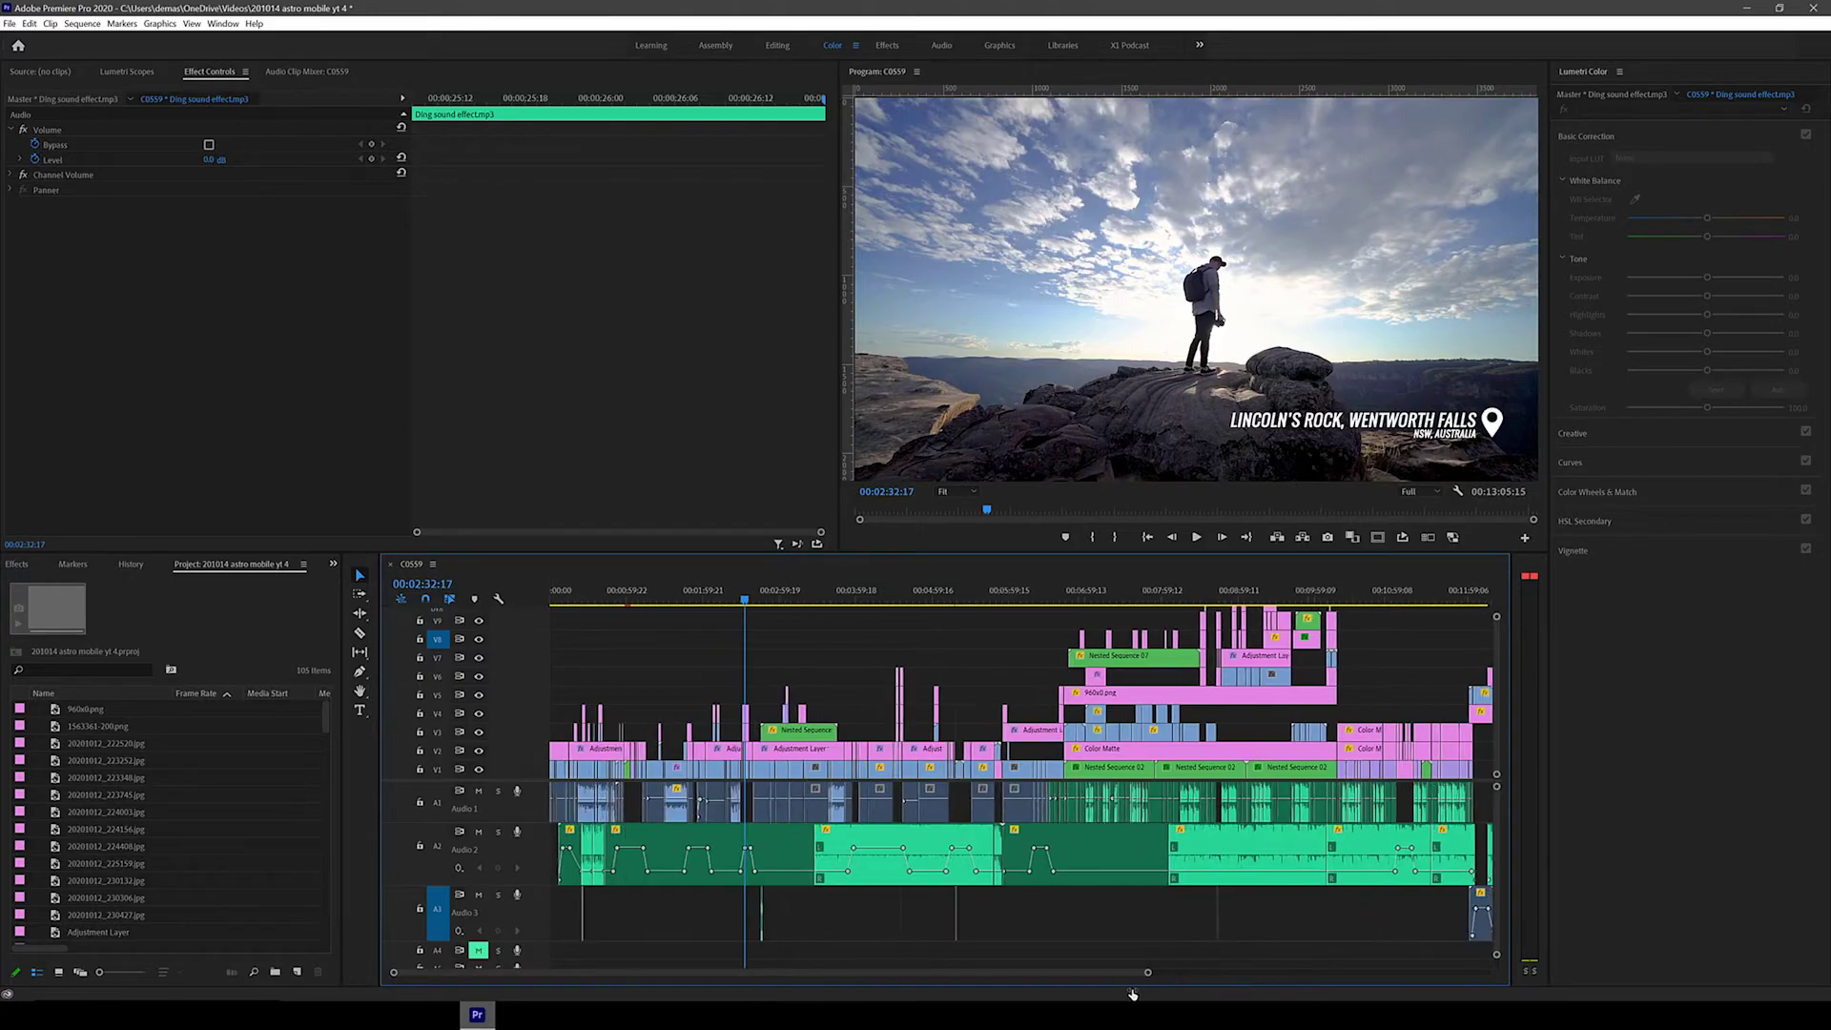
- Delete the old location title and pin icon clips on V3/V4, then replay the shot
{"action": "key", "text": "="}
{"action": "key", "text": "="}
{"action": "key", "text": "="}
{"action": "key", "text": "="}
{"action": "key", "text": "="}
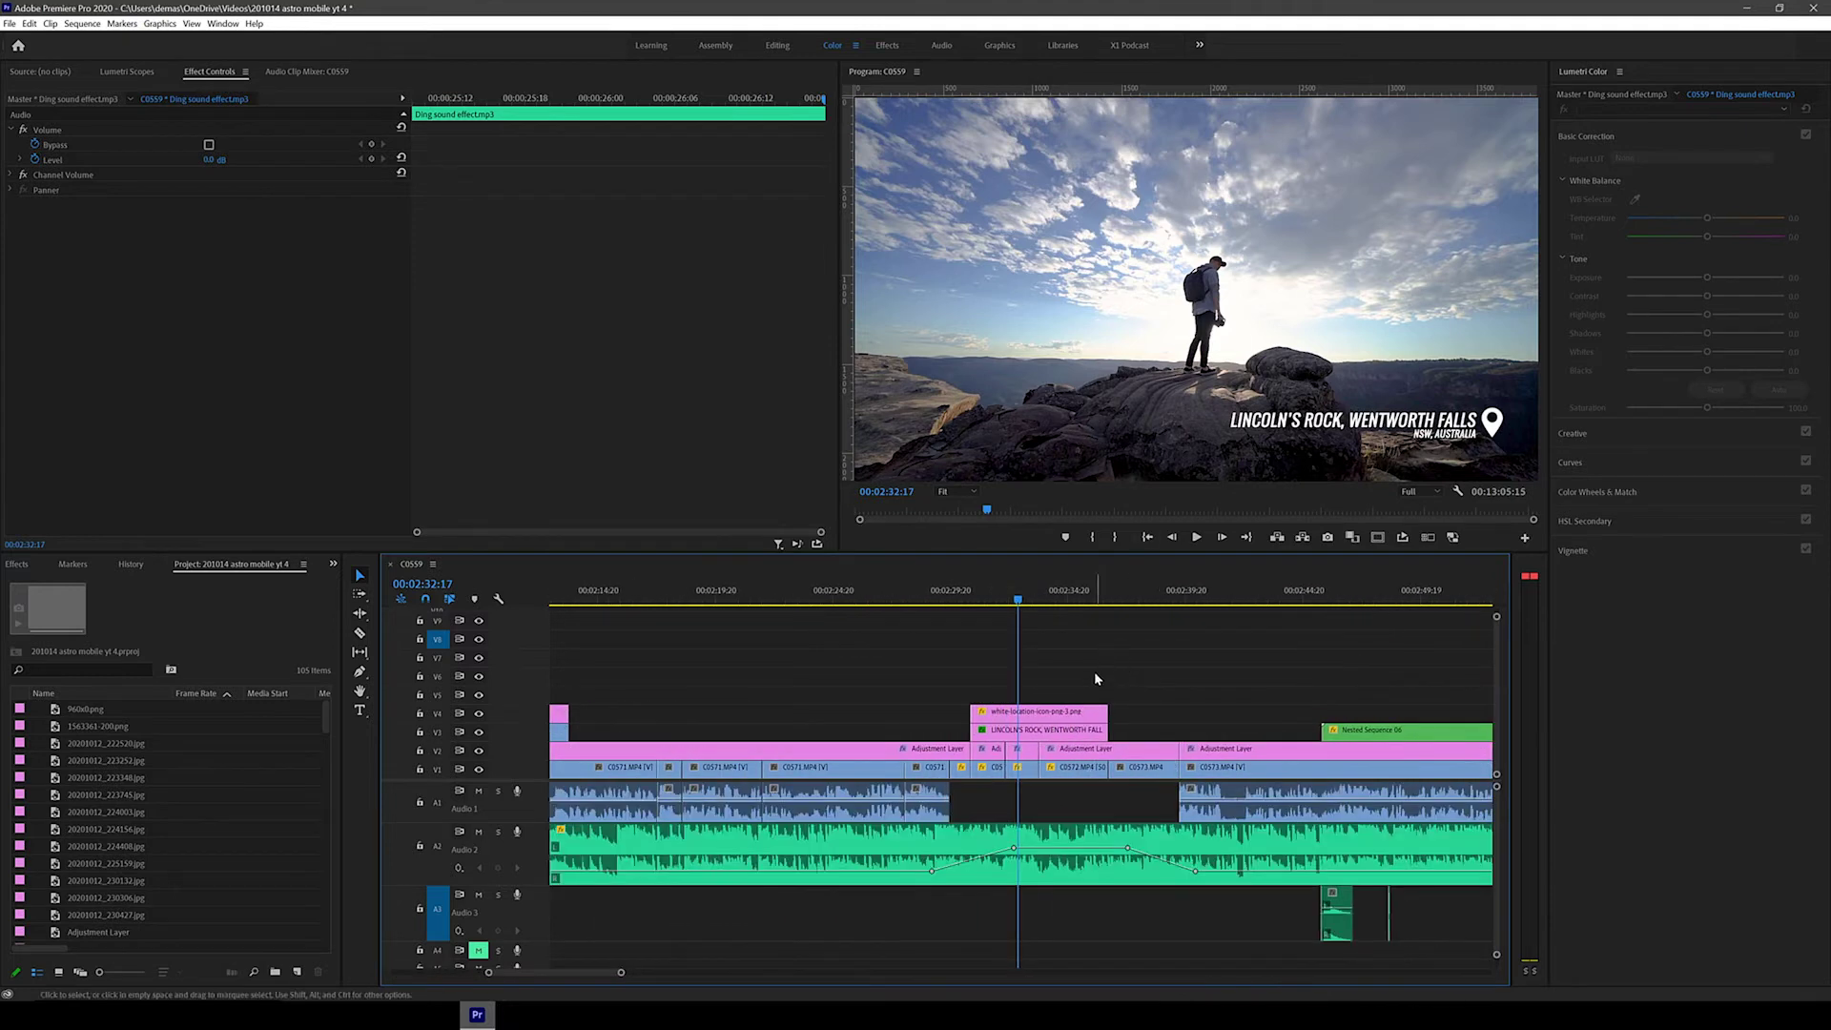
{"action": "left_click_drag", "start_coordinate": [1129, 676], "coordinate": [1060, 729]}
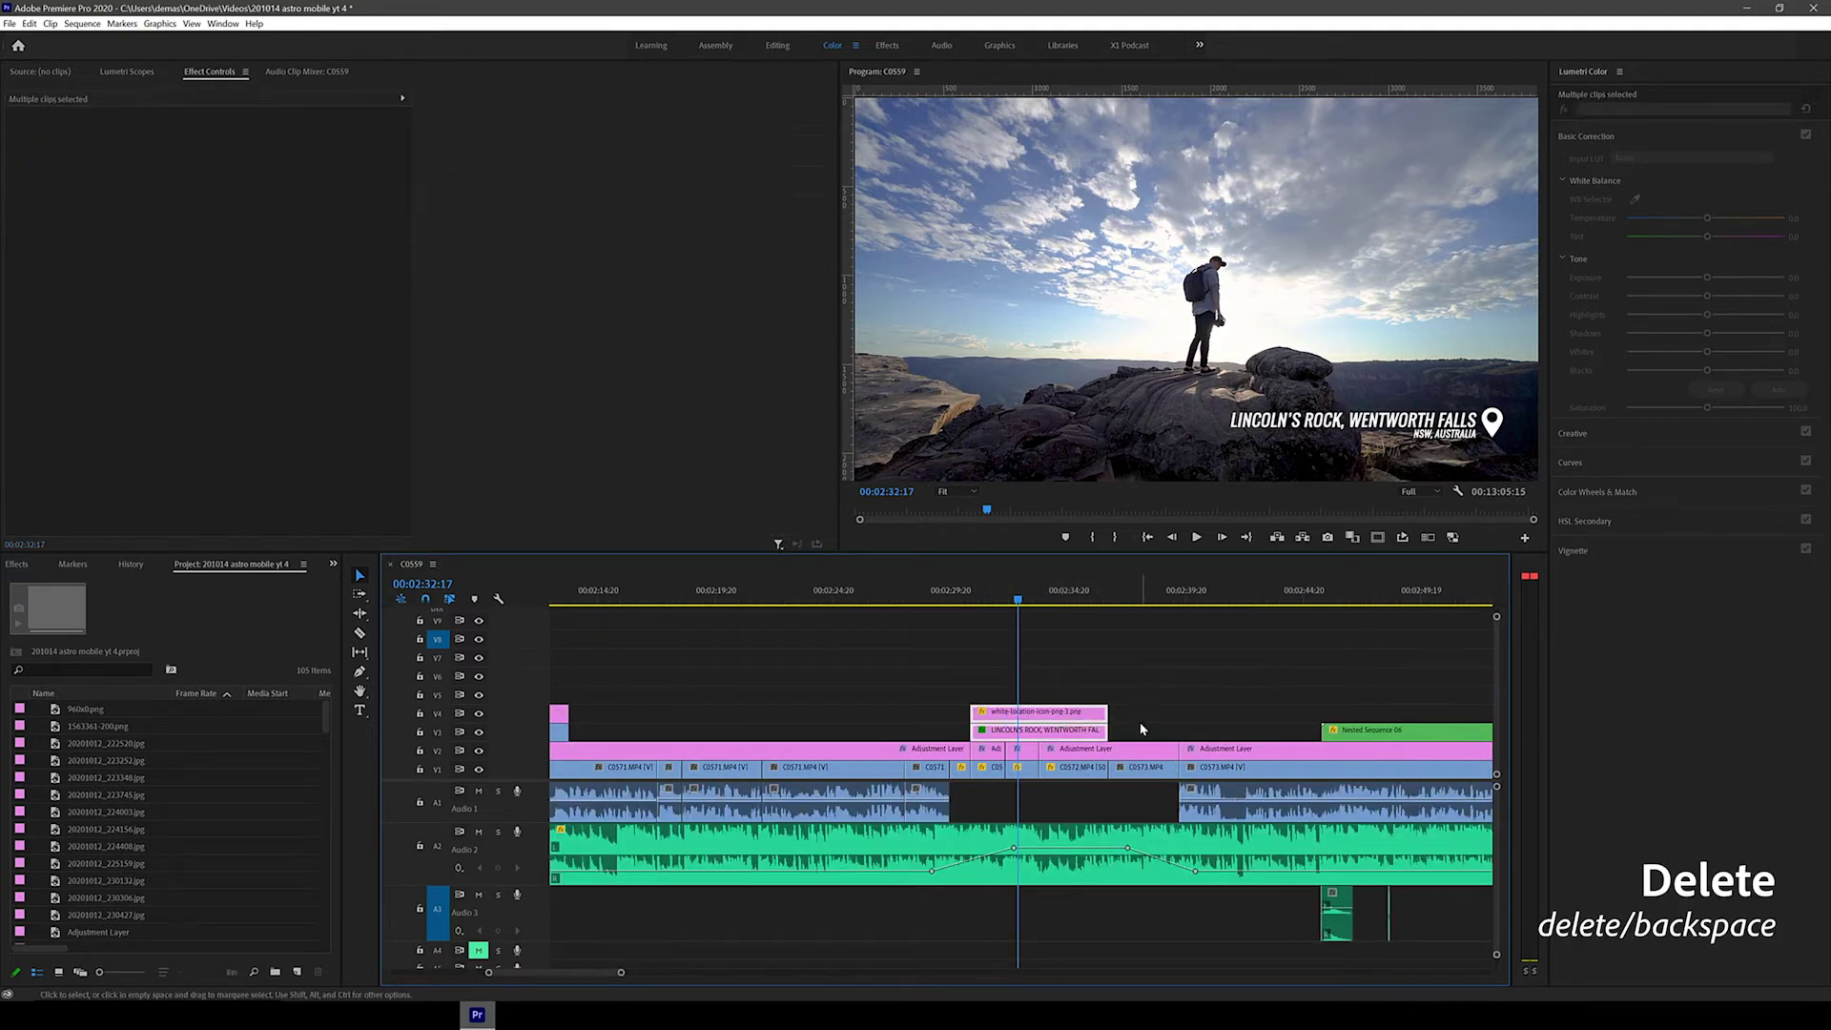
{"action": "key", "text": "Delete"}
{"action": "key", "text": "Up"}
{"action": "key", "text": "space"}
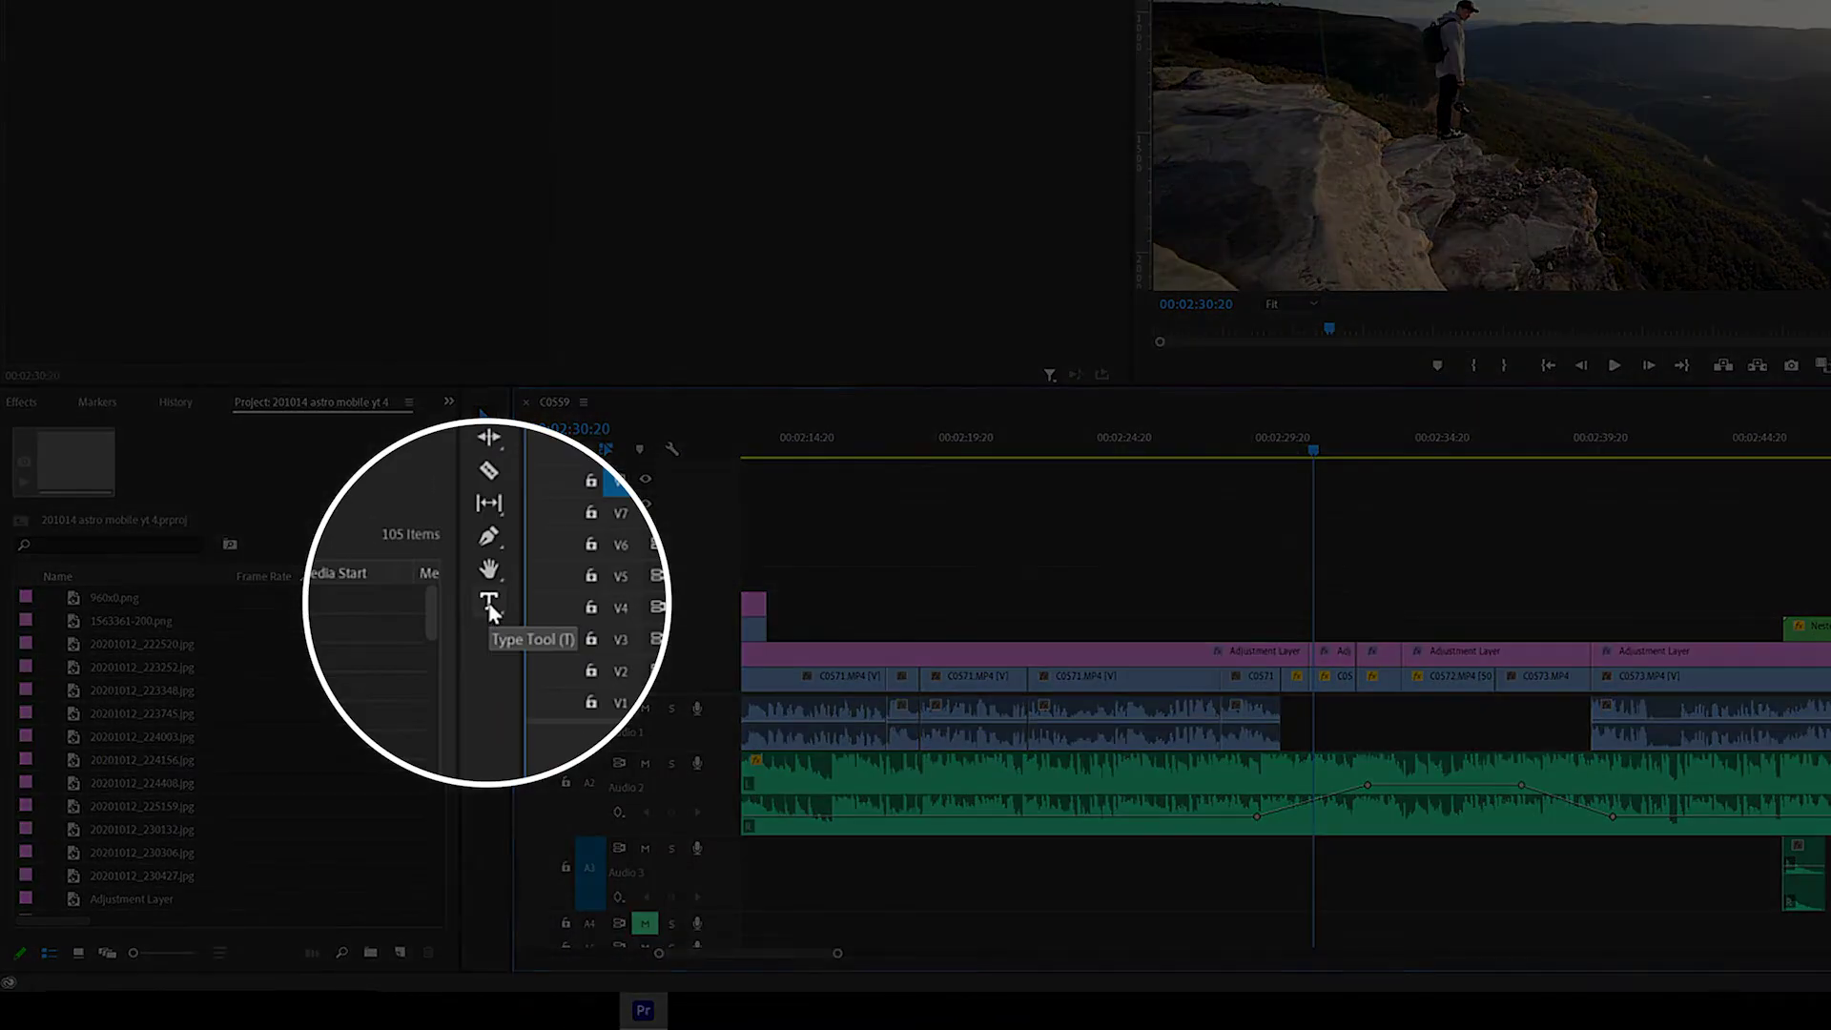
- Add a lower-right text title reading 'LINCOLN'S ROCK, WENTWORTH FALLS'
{"action": "left_click", "coordinate": [489, 605]}
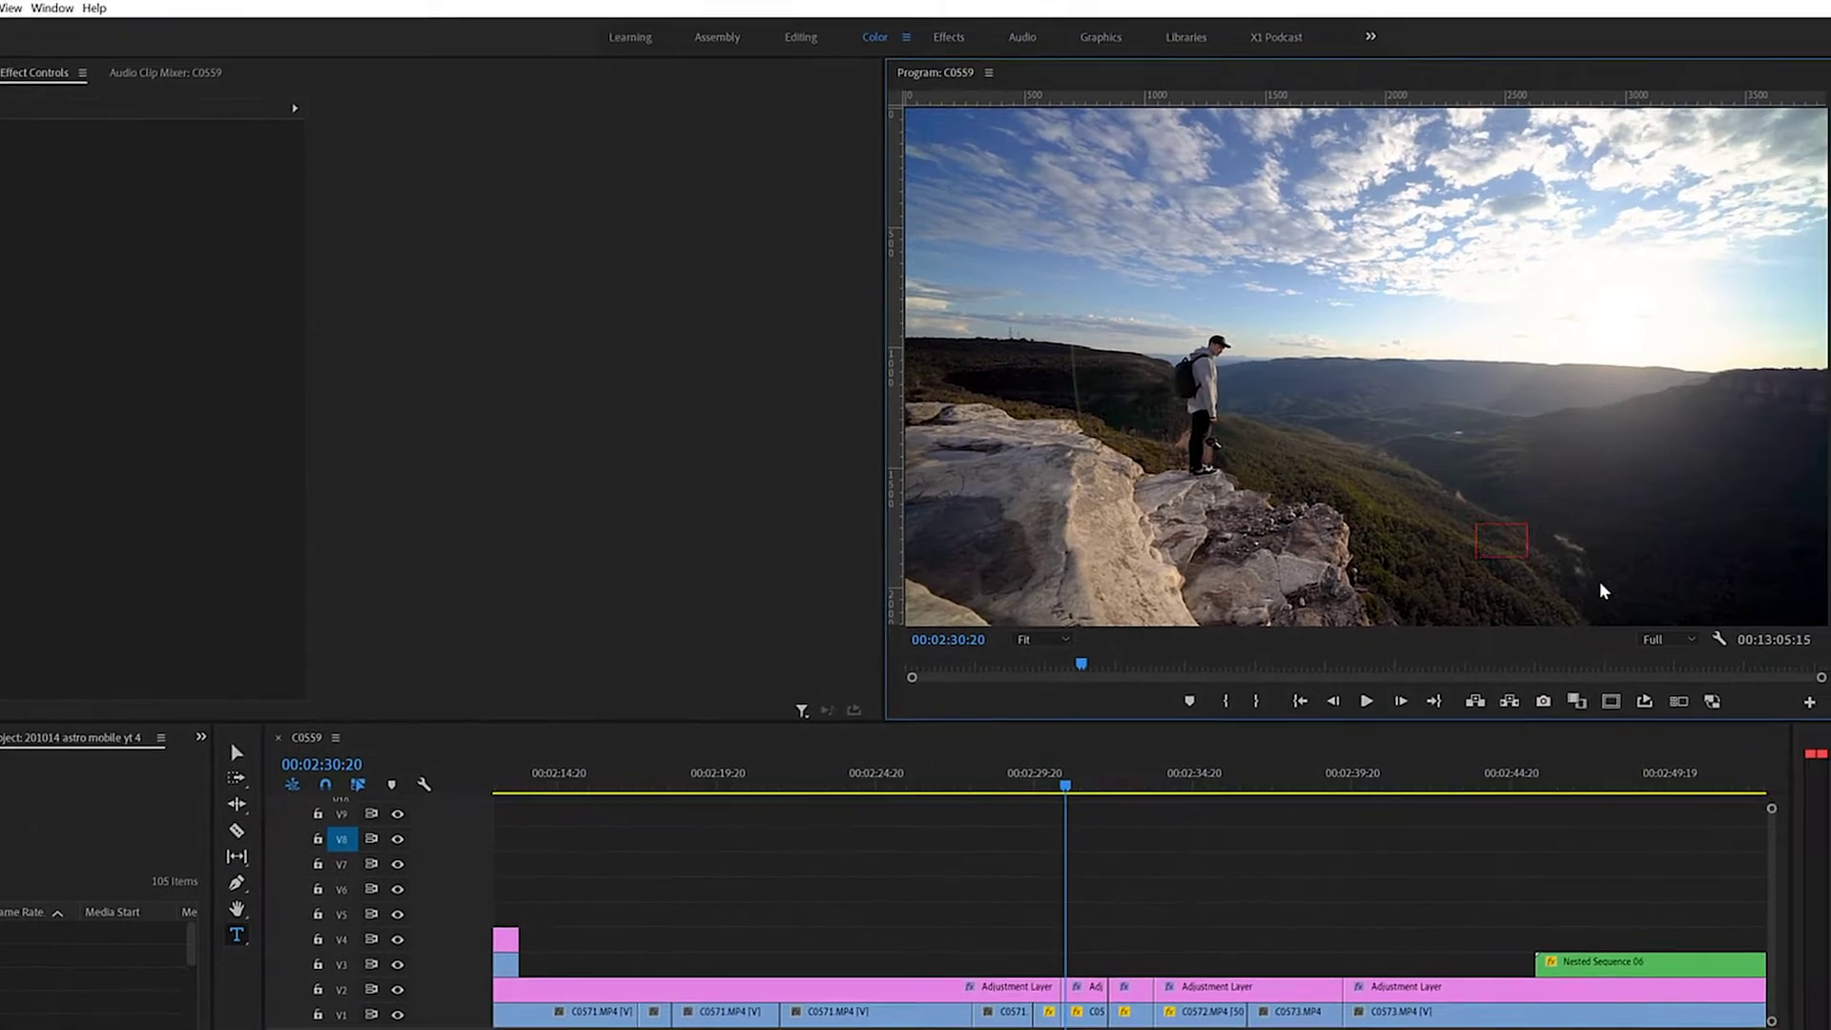
{"action": "left_click_drag", "start_coordinate": [1585, 384], "coordinate": [1830, 467]}
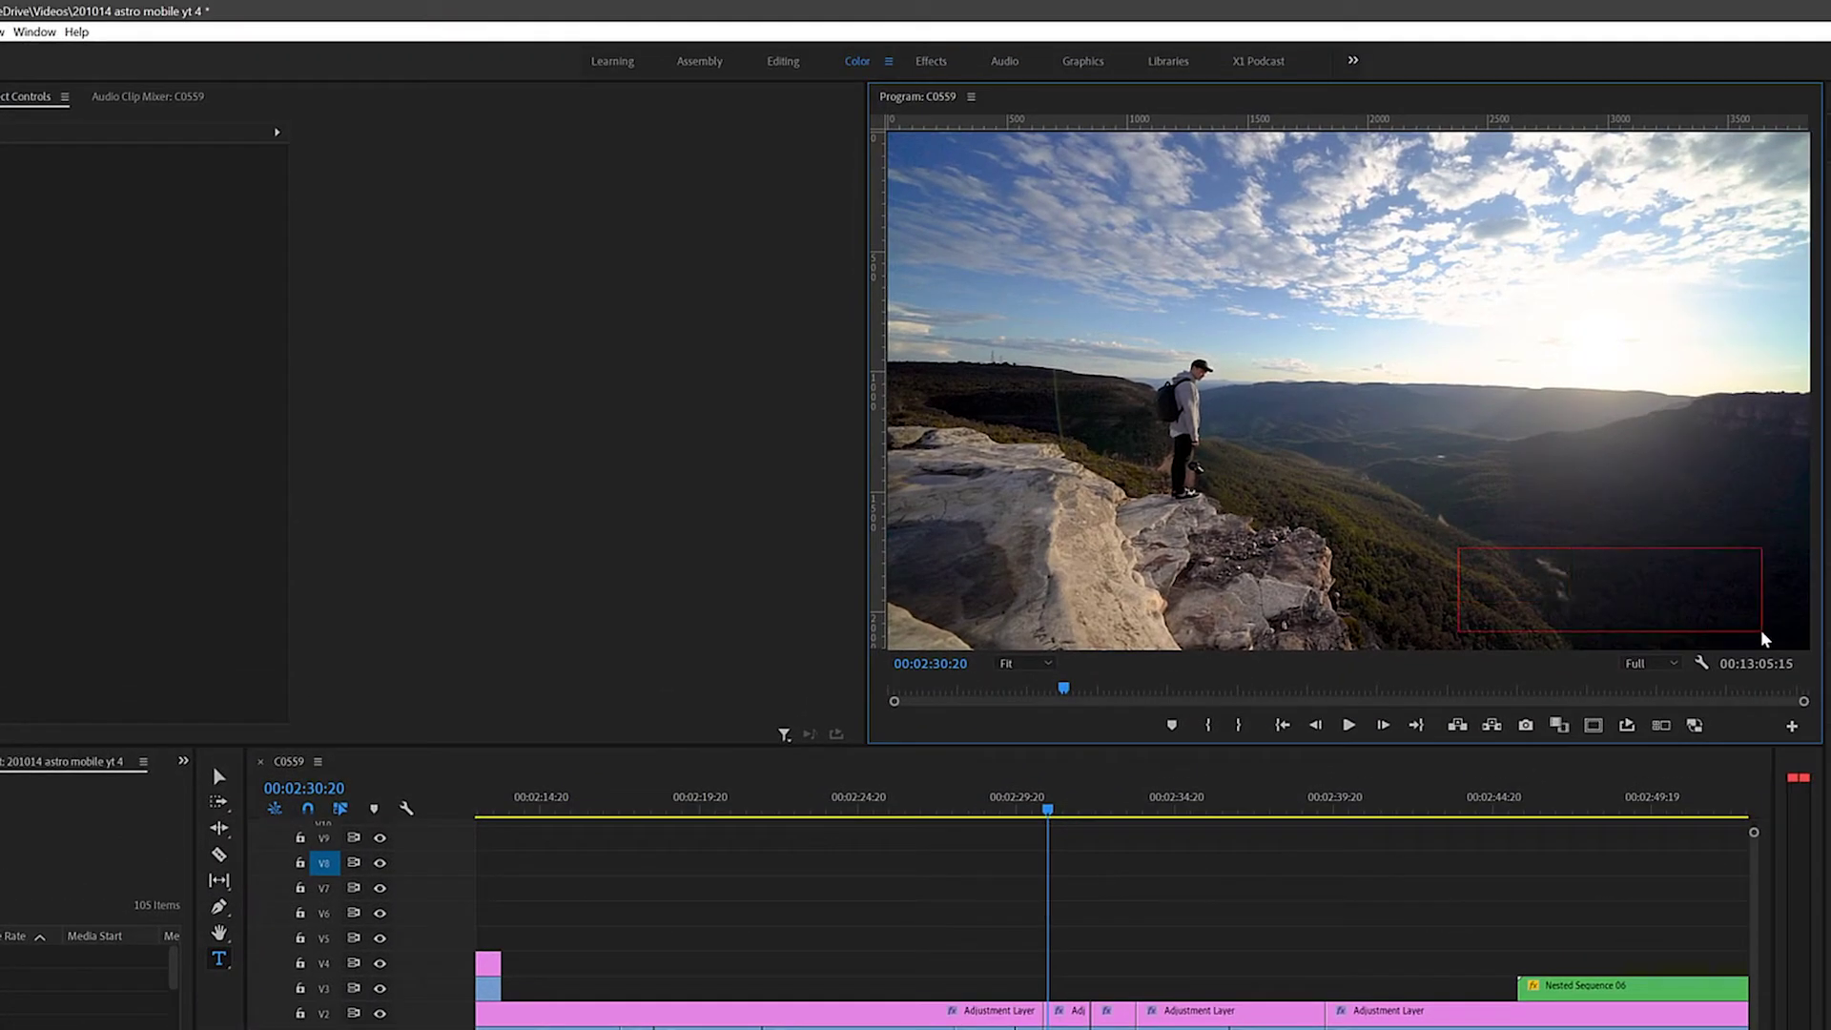
{"action": "left_click_drag", "start_coordinate": [1762, 637], "coordinate": [1764, 639]}
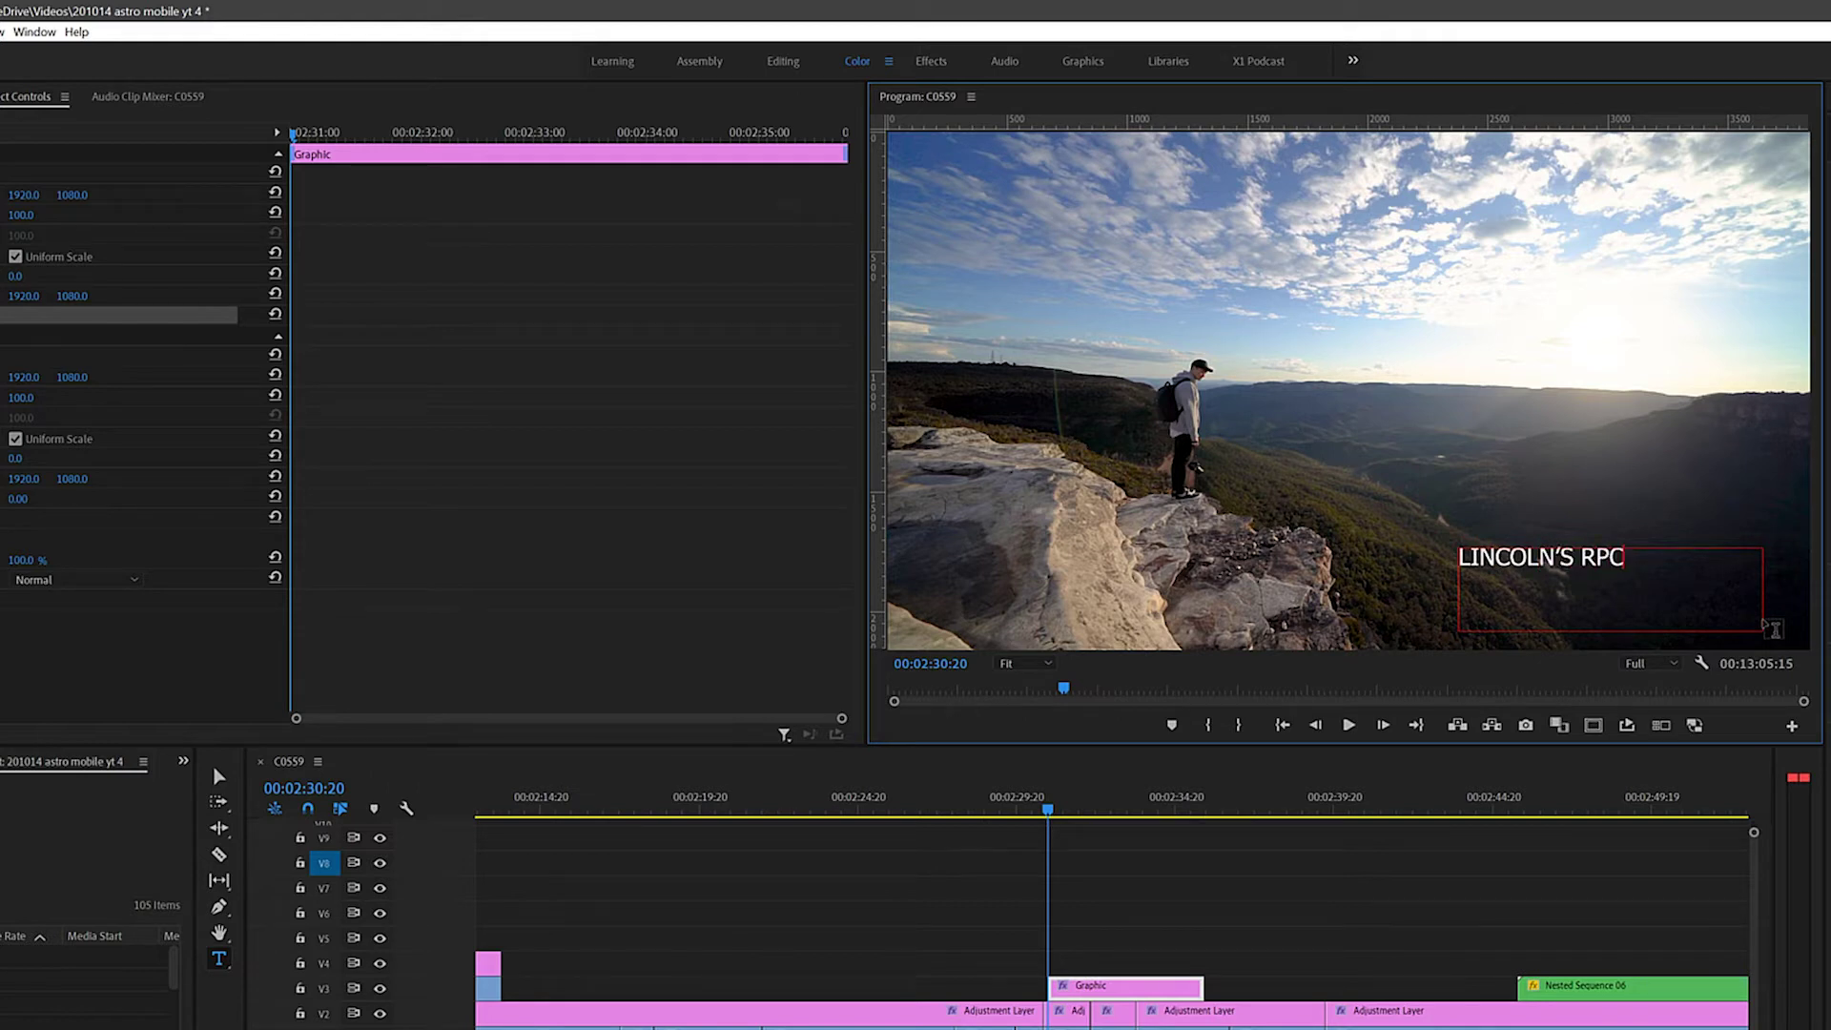
{"action": "type", "text": "LINCOLN'S ROCK, WENTWORTH FALLS"}
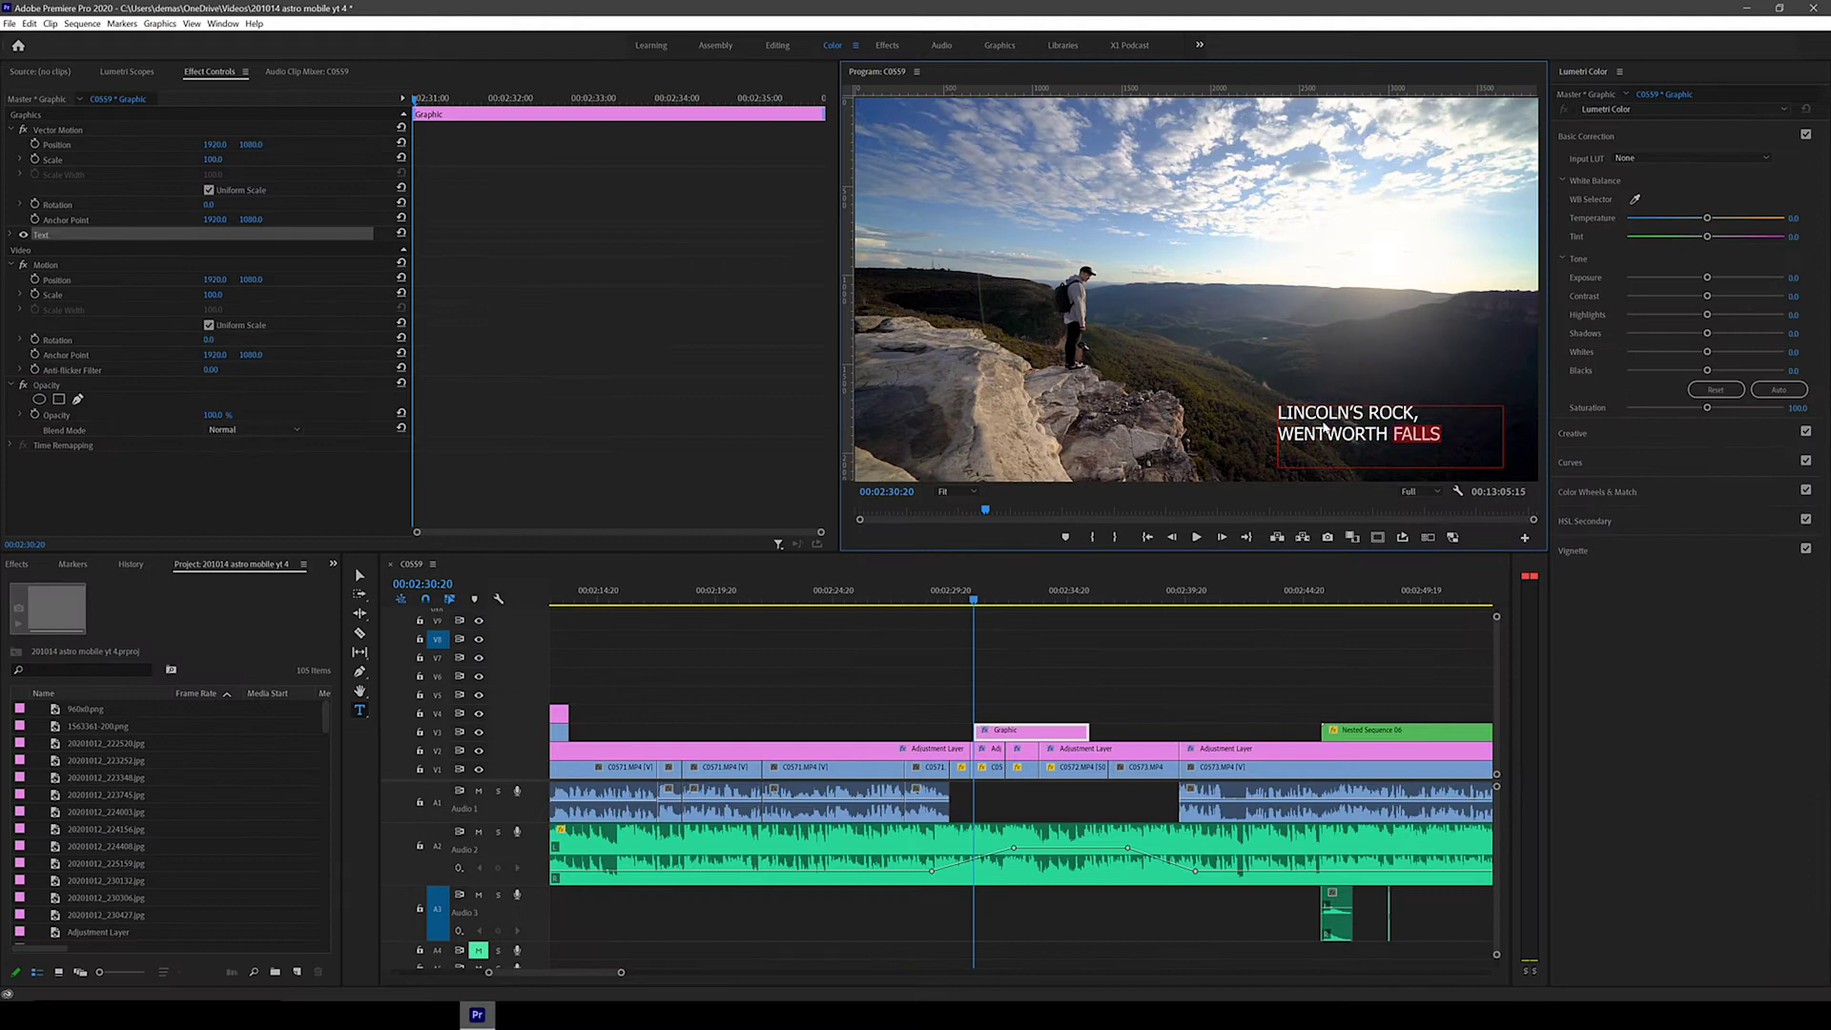
{"action": "left_click_drag", "start_coordinate": [1679, 586], "coordinate": [1454, 568]}
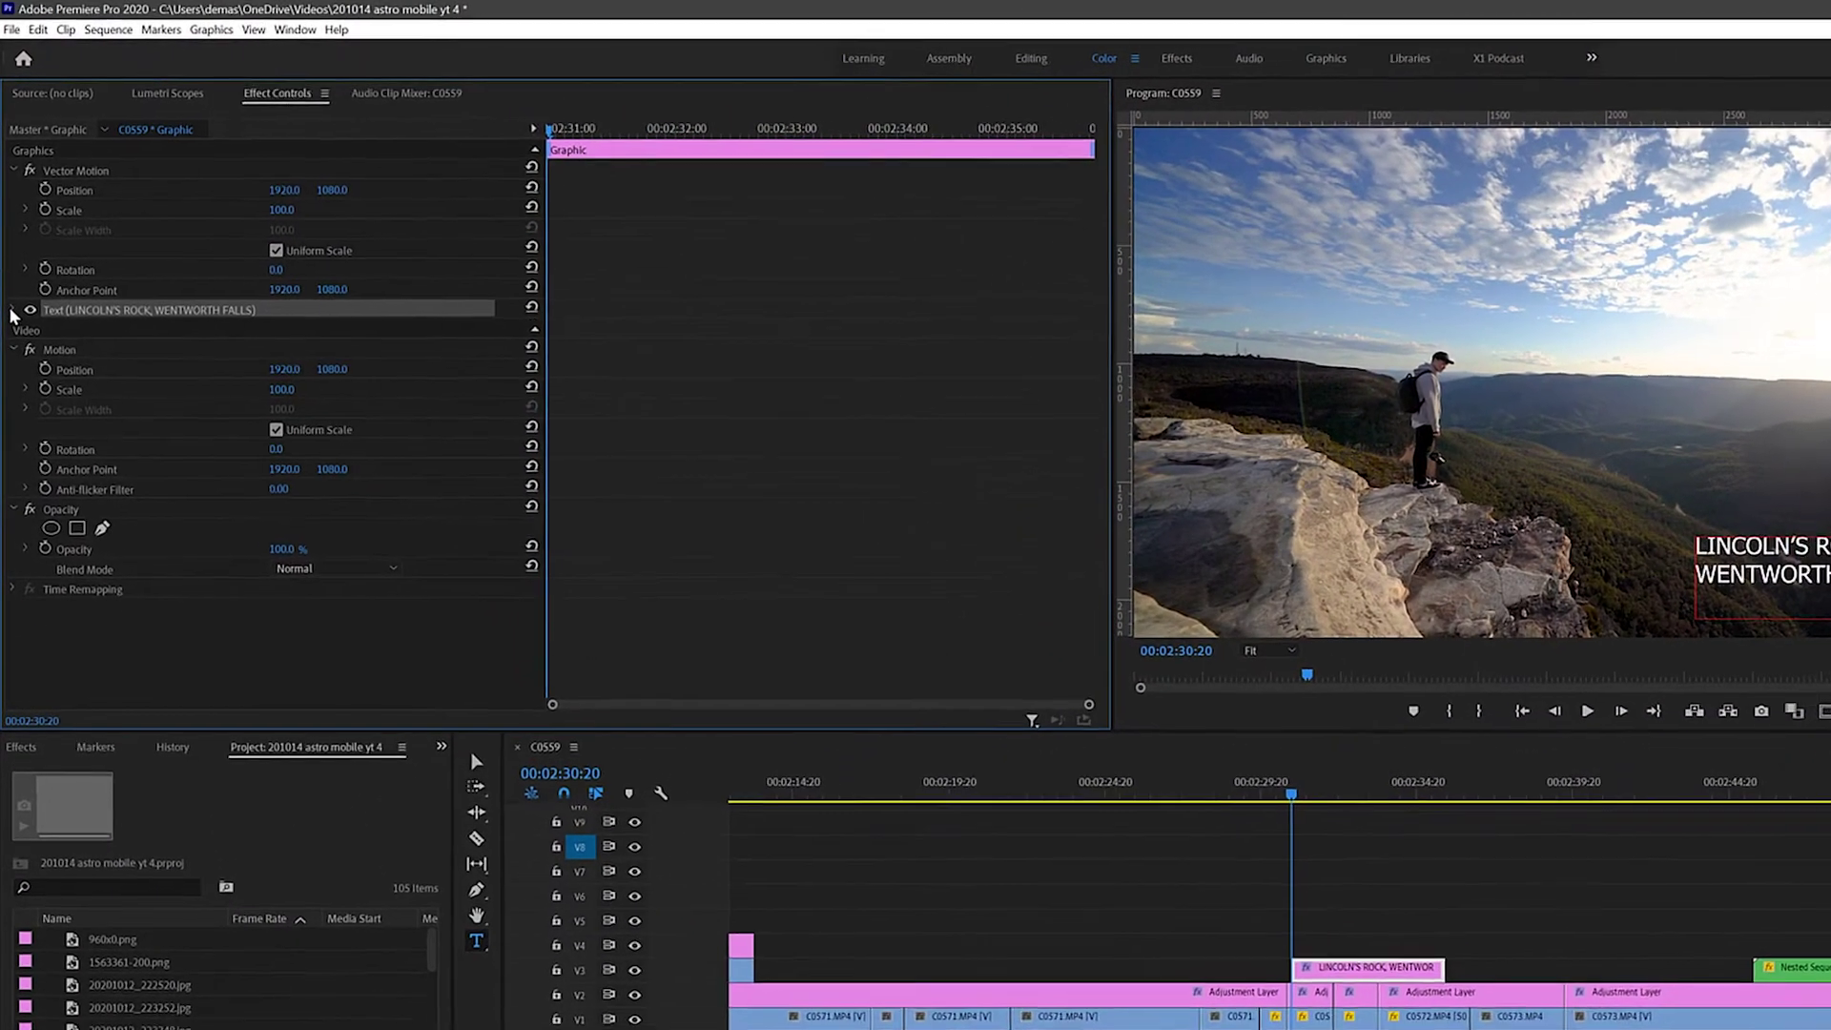
{"action": "left_click", "coordinate": [10, 235]}
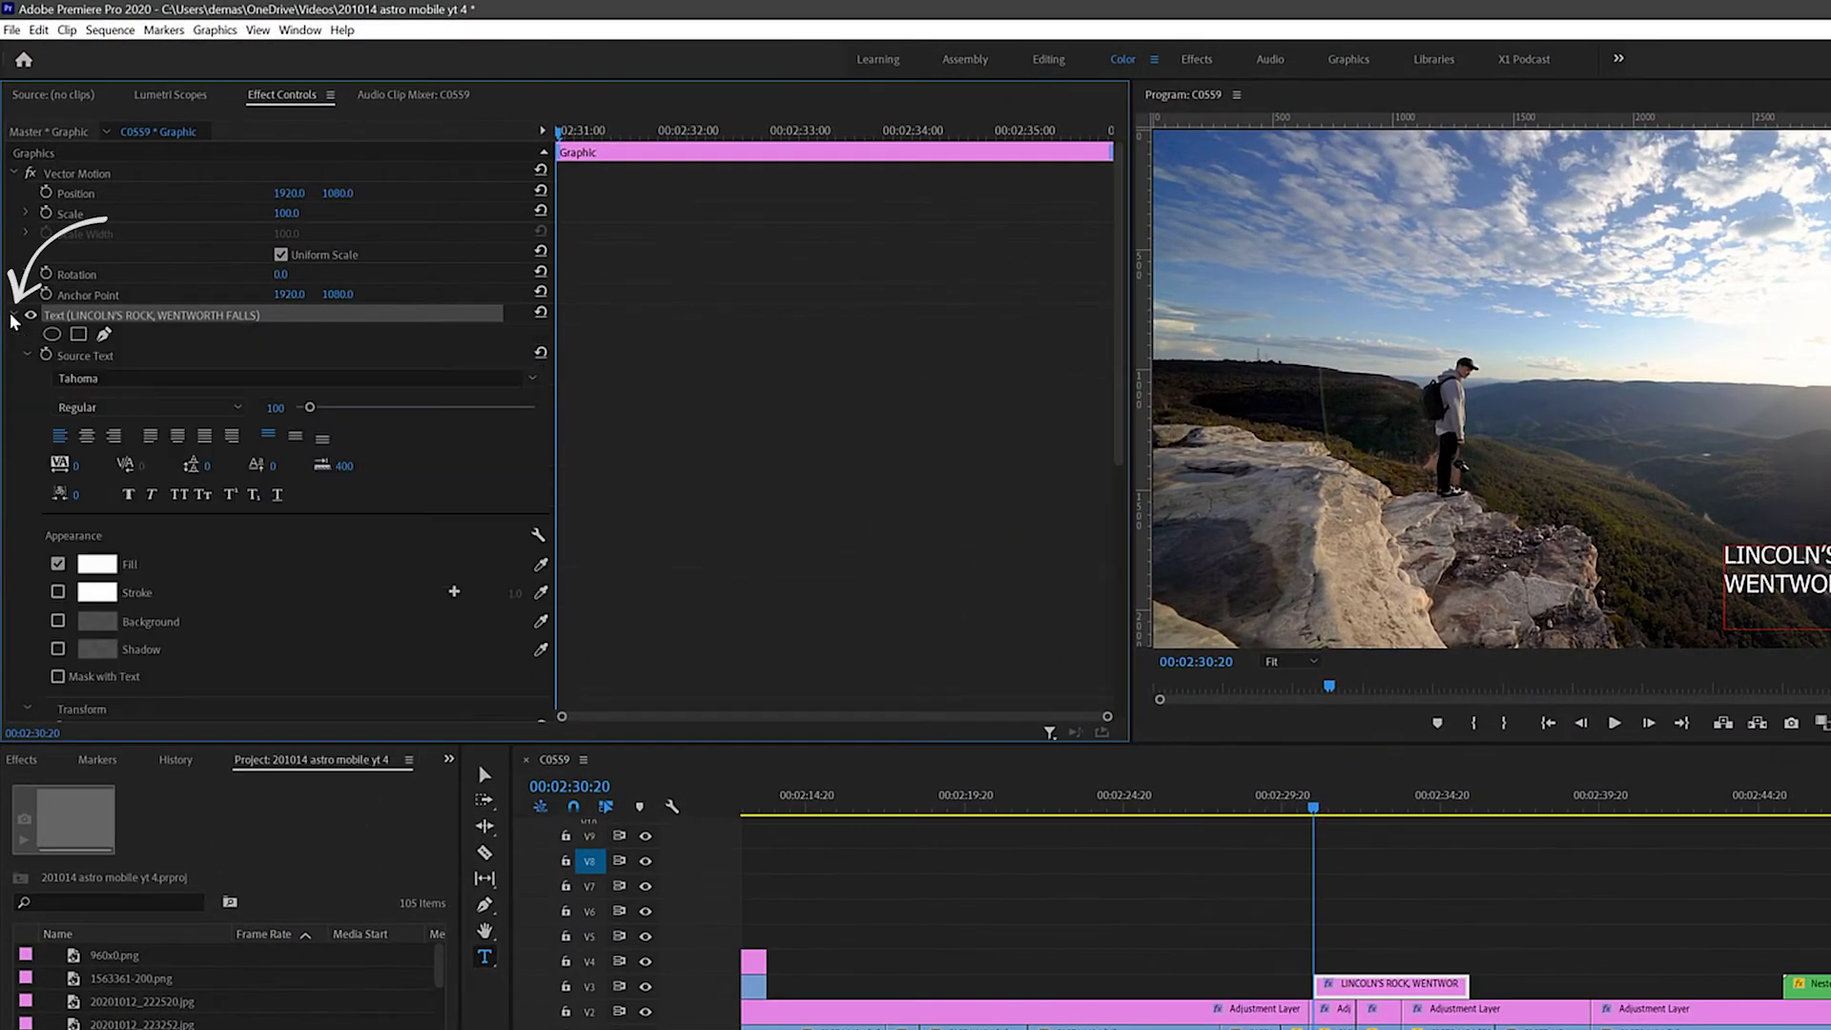
- Set the title font to Oswald Regular in italic
{"action": "left_click", "coordinate": [1707, 548]}
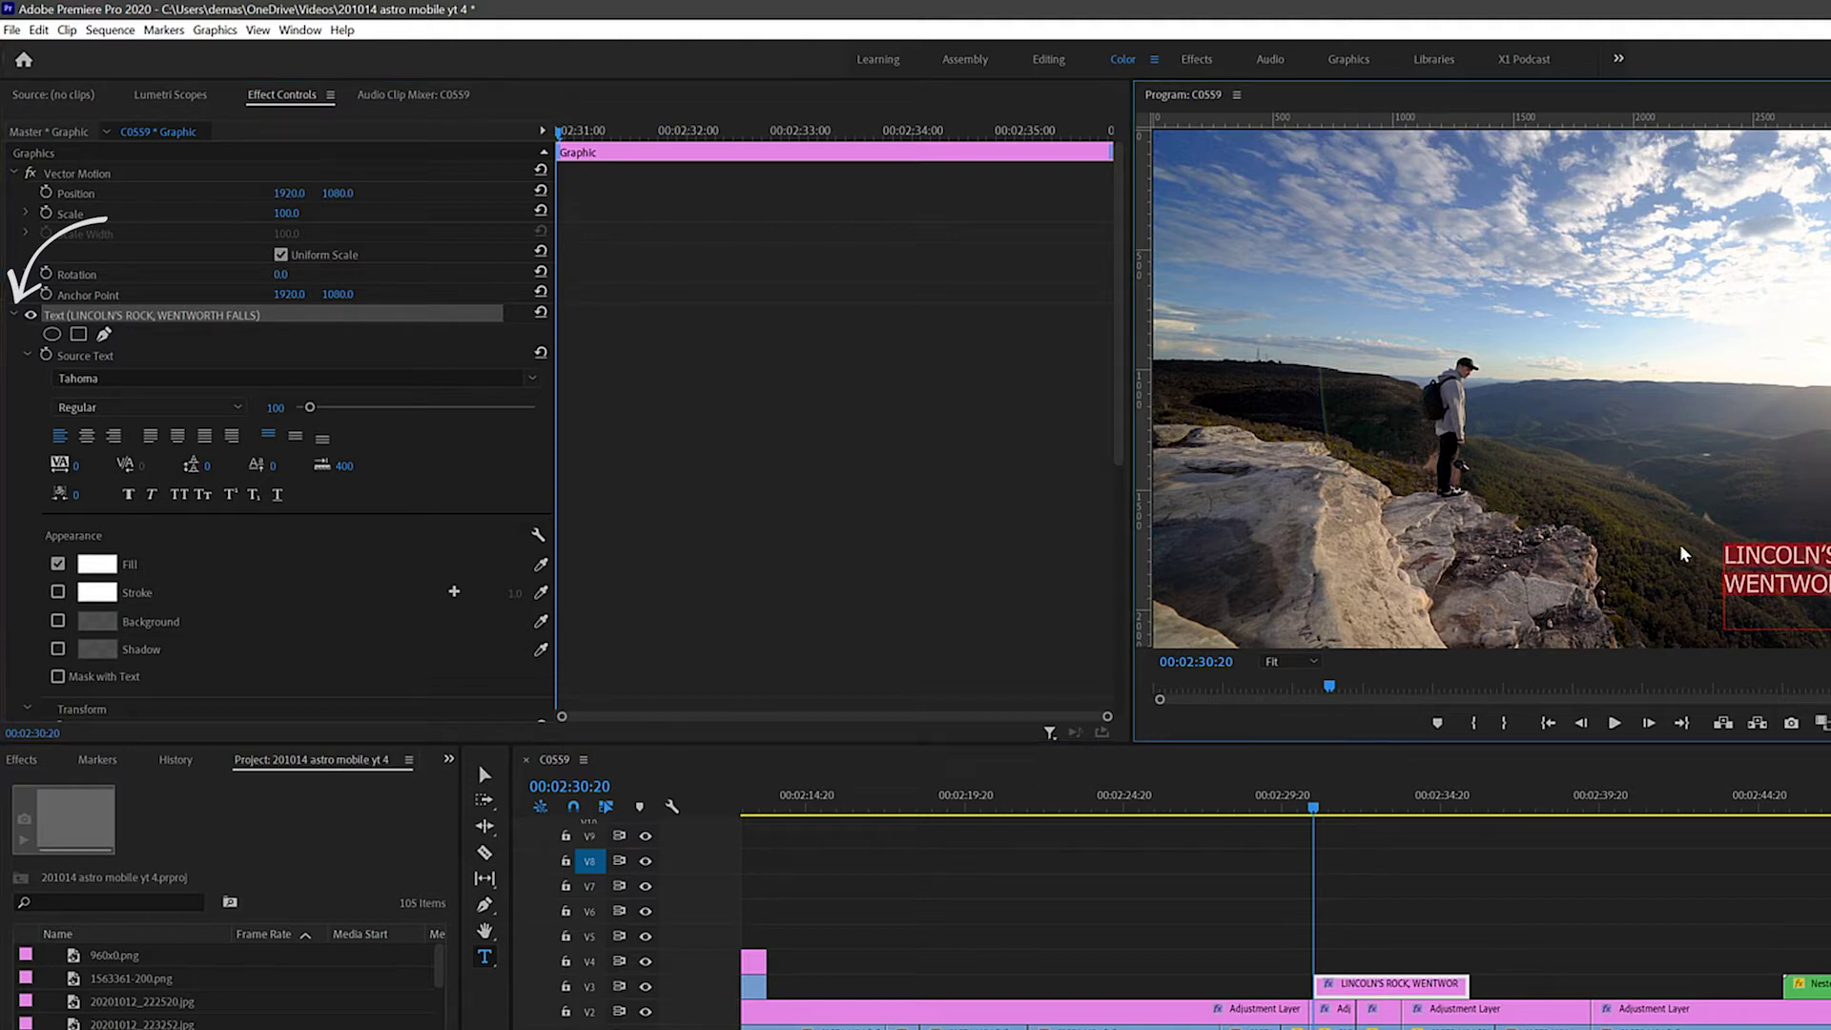
{"action": "scroll", "coordinate": [298, 615], "scroll_direction": "down", "scroll_amount": 4}
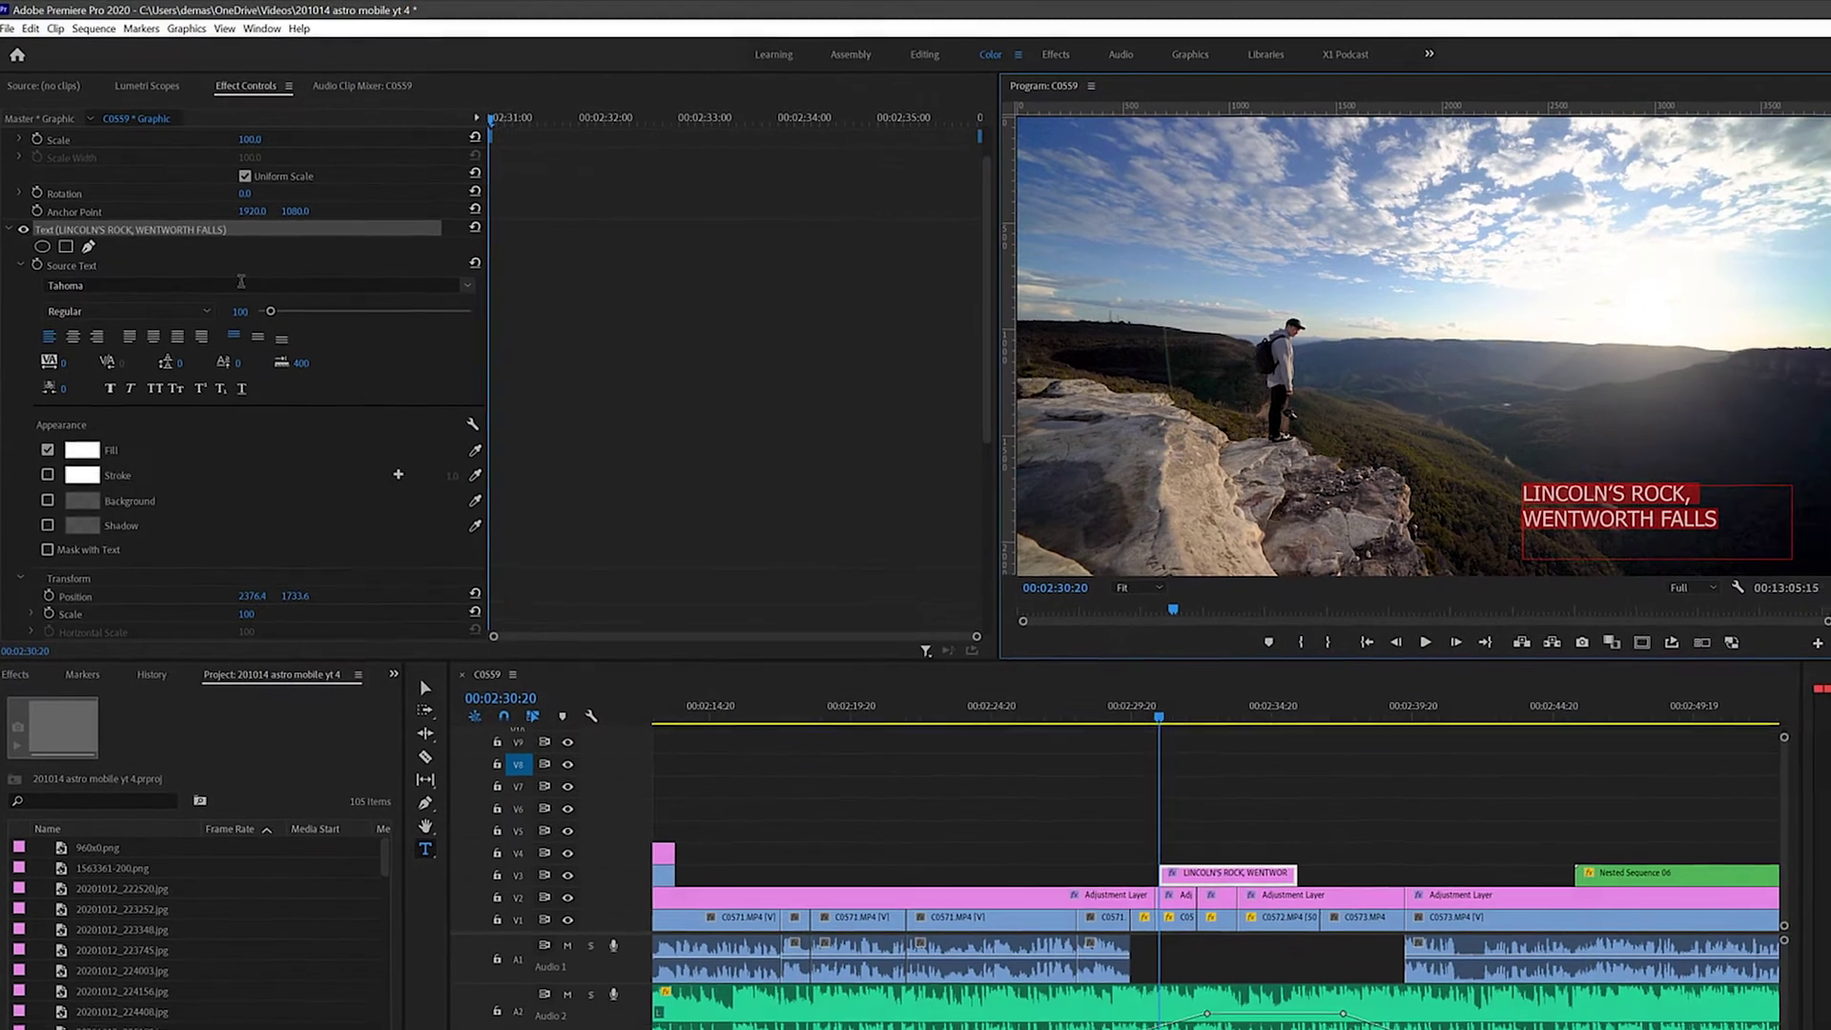
{"action": "left_click", "coordinate": [239, 295]}
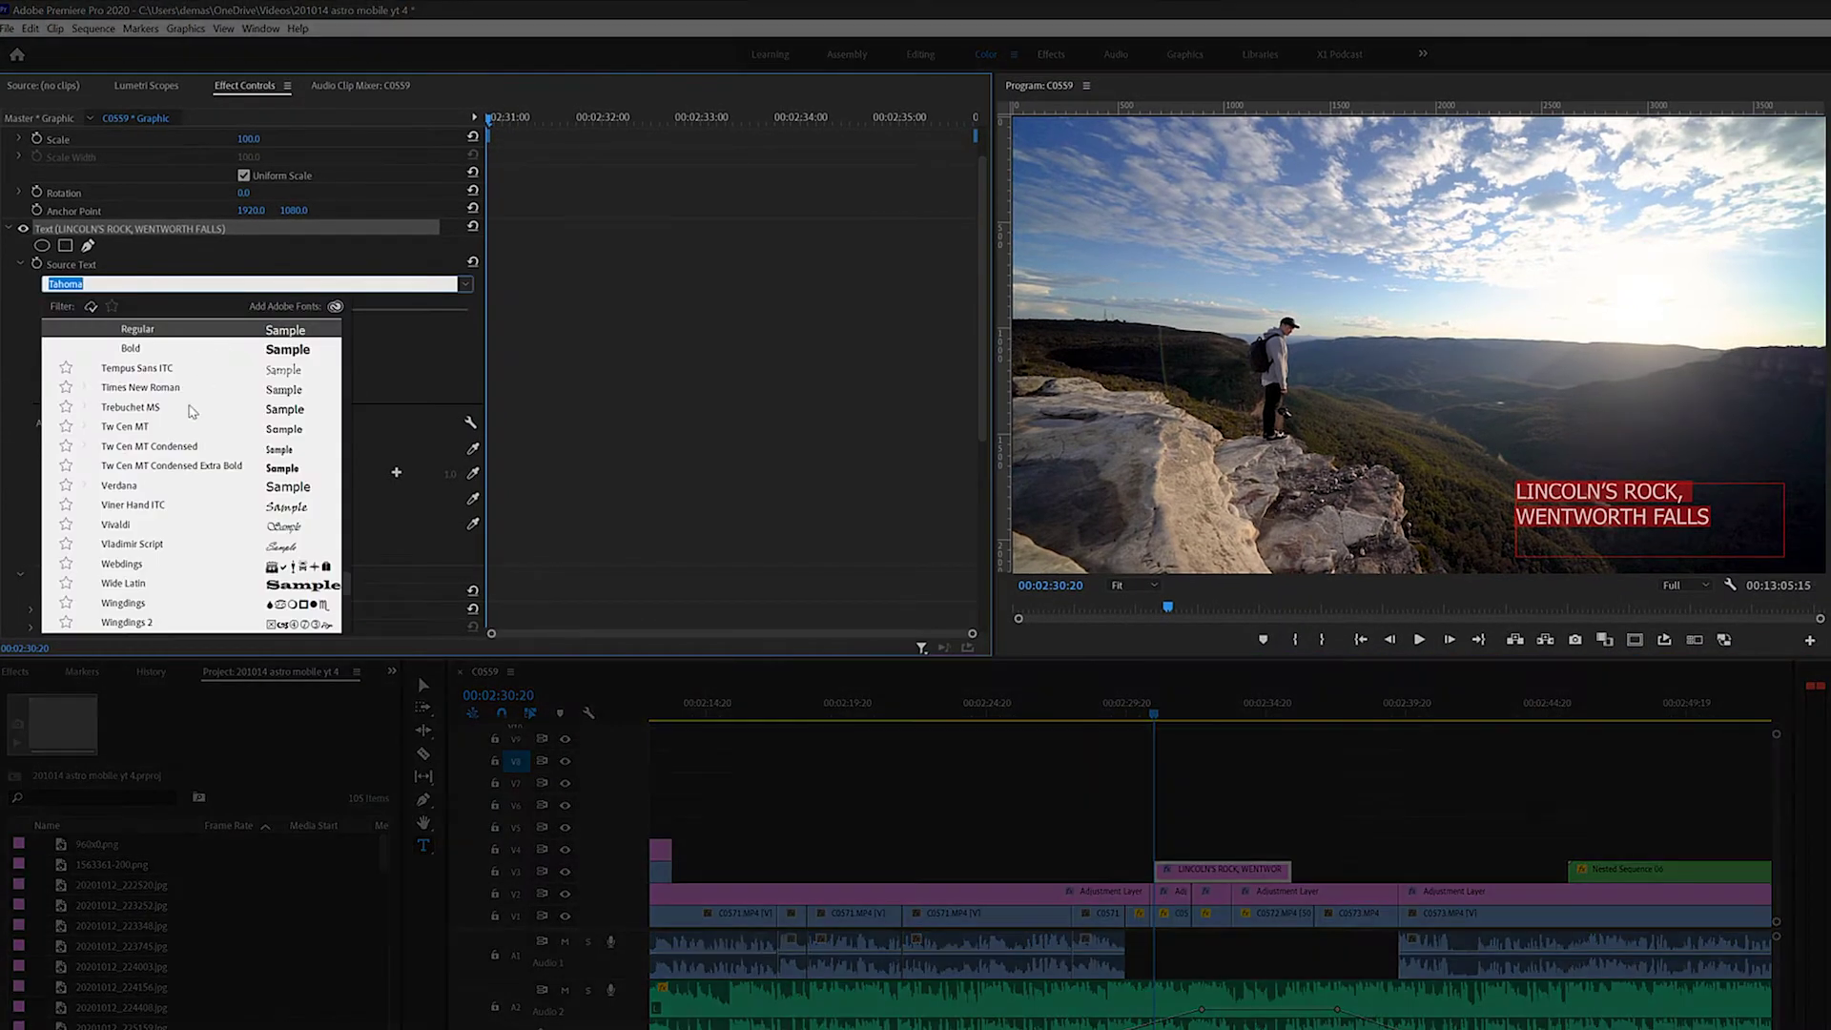
{"action": "type", "text": "osw"}
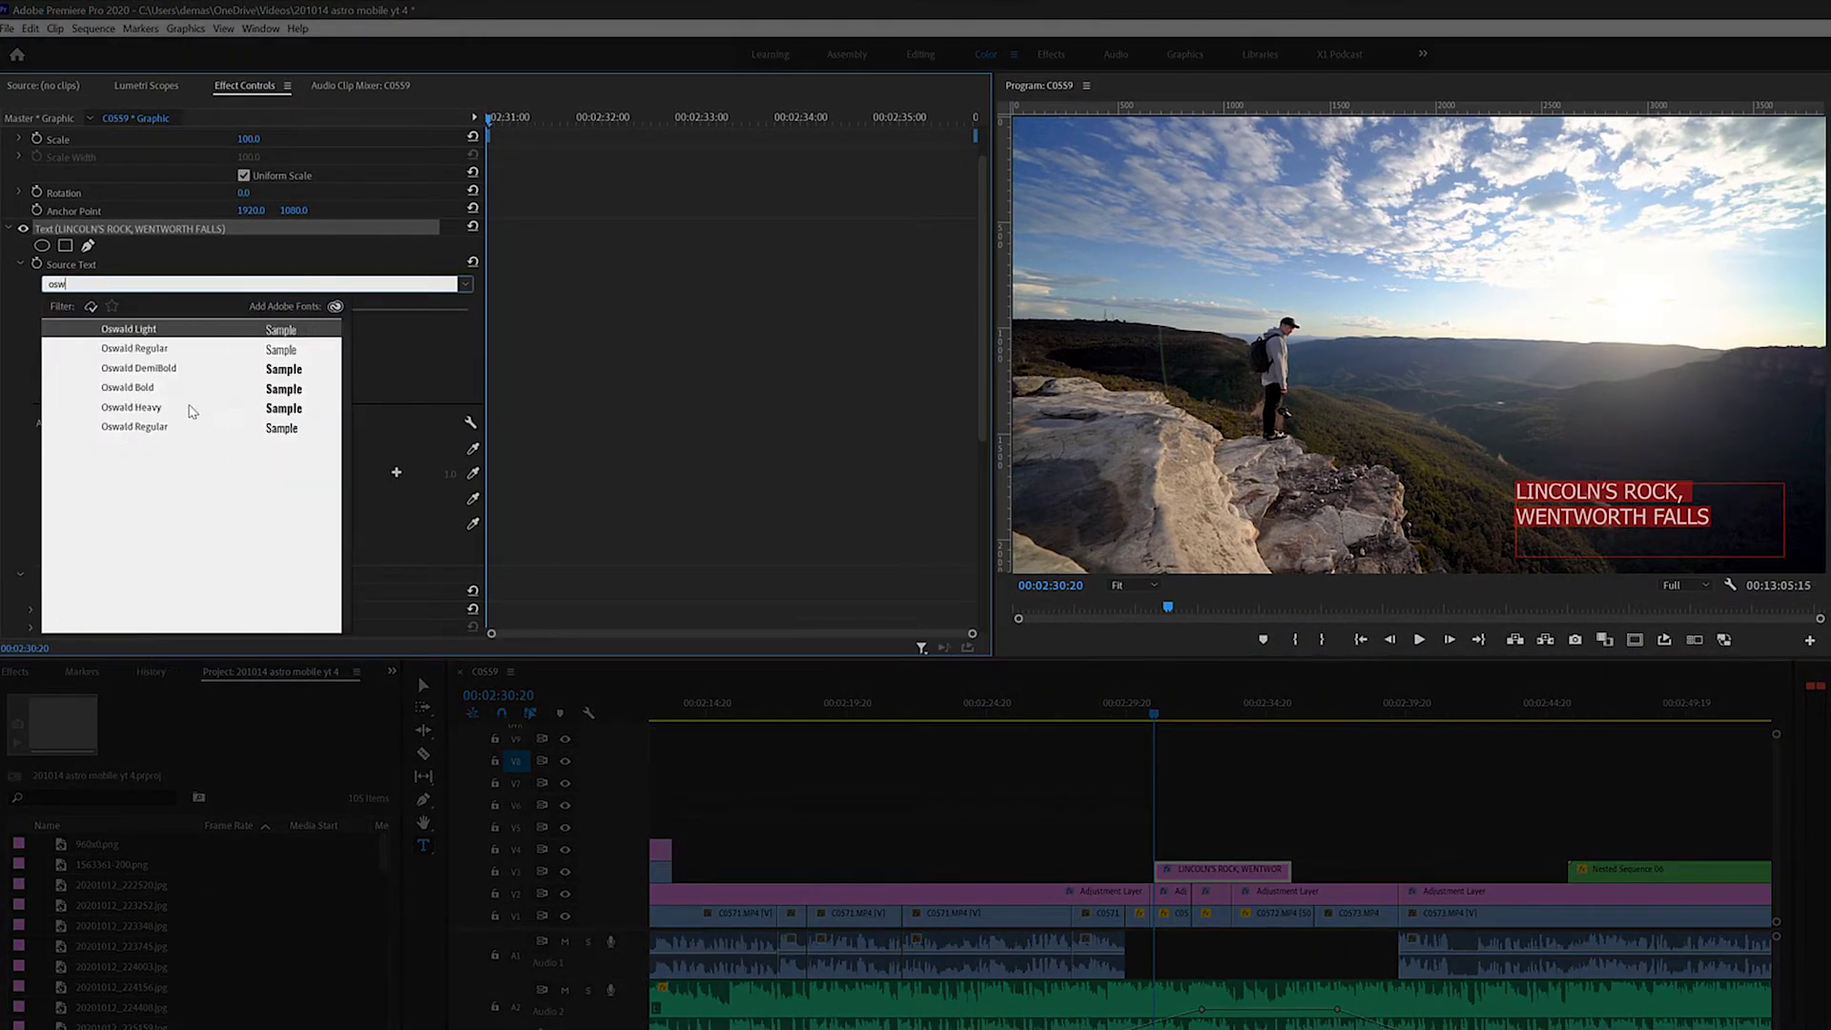
{"action": "left_click", "coordinate": [162, 351]}
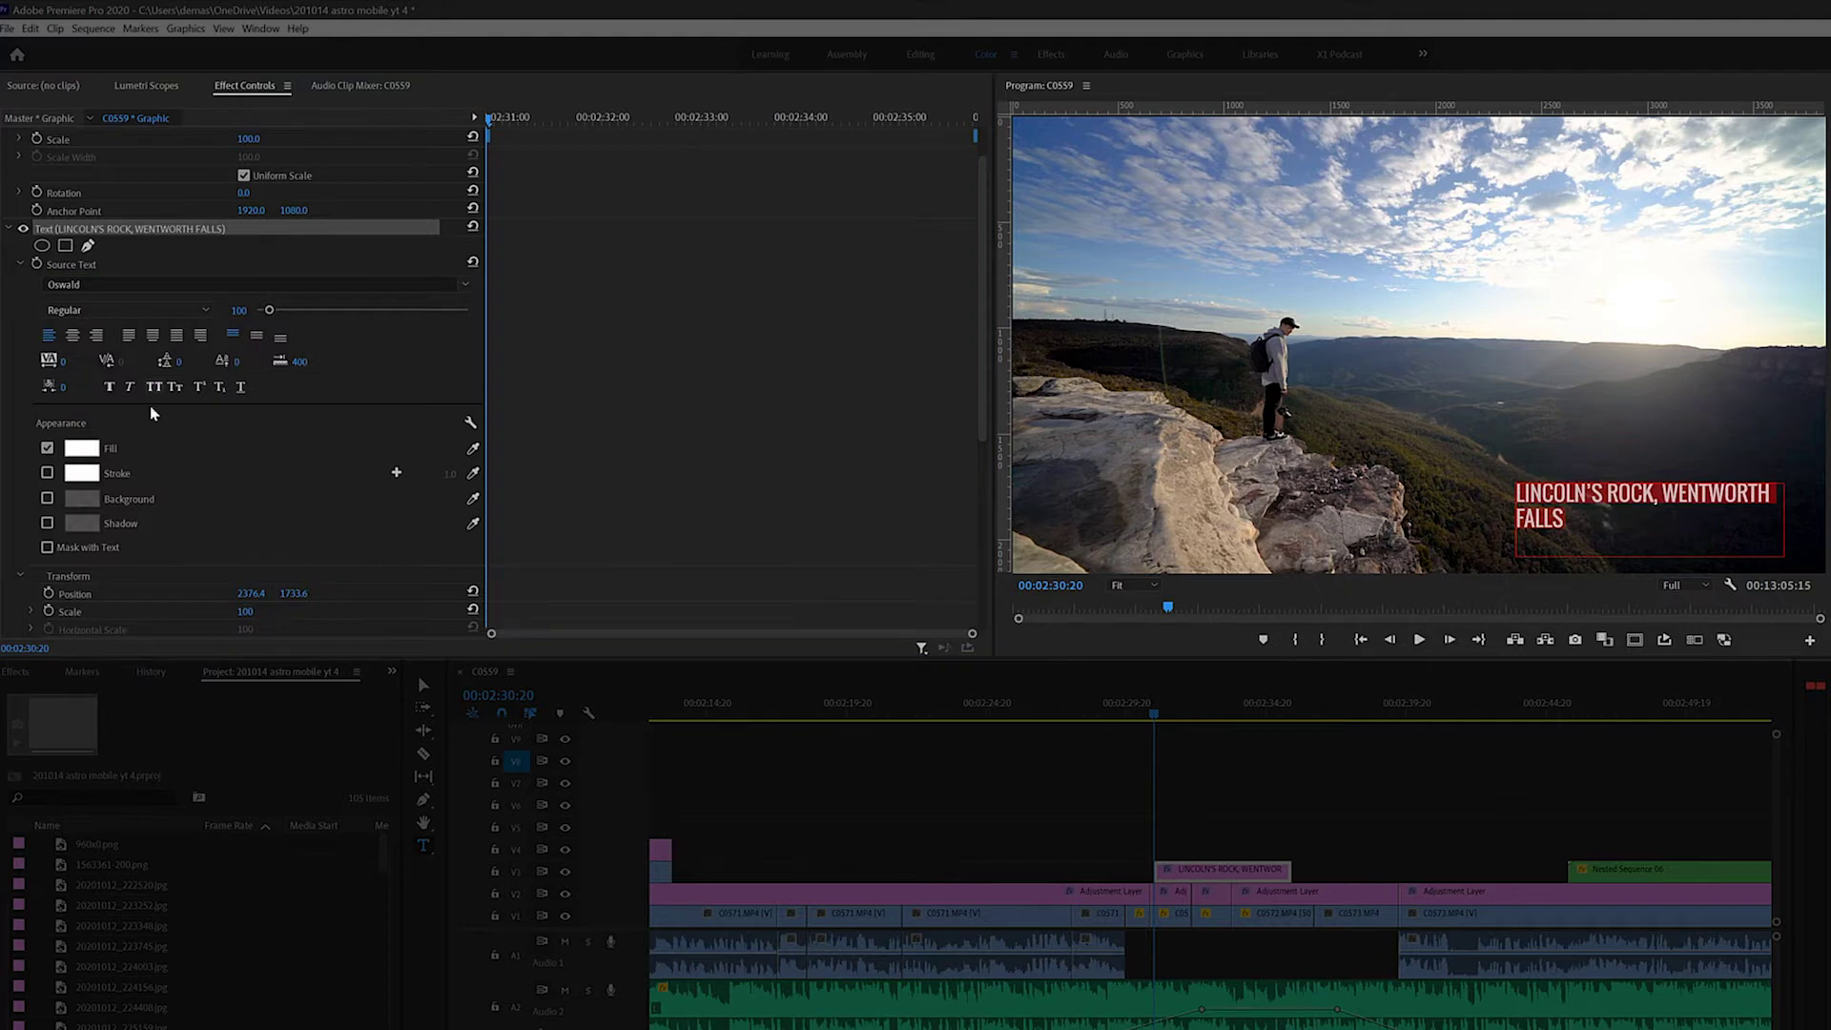
{"action": "left_click", "coordinate": [128, 388]}
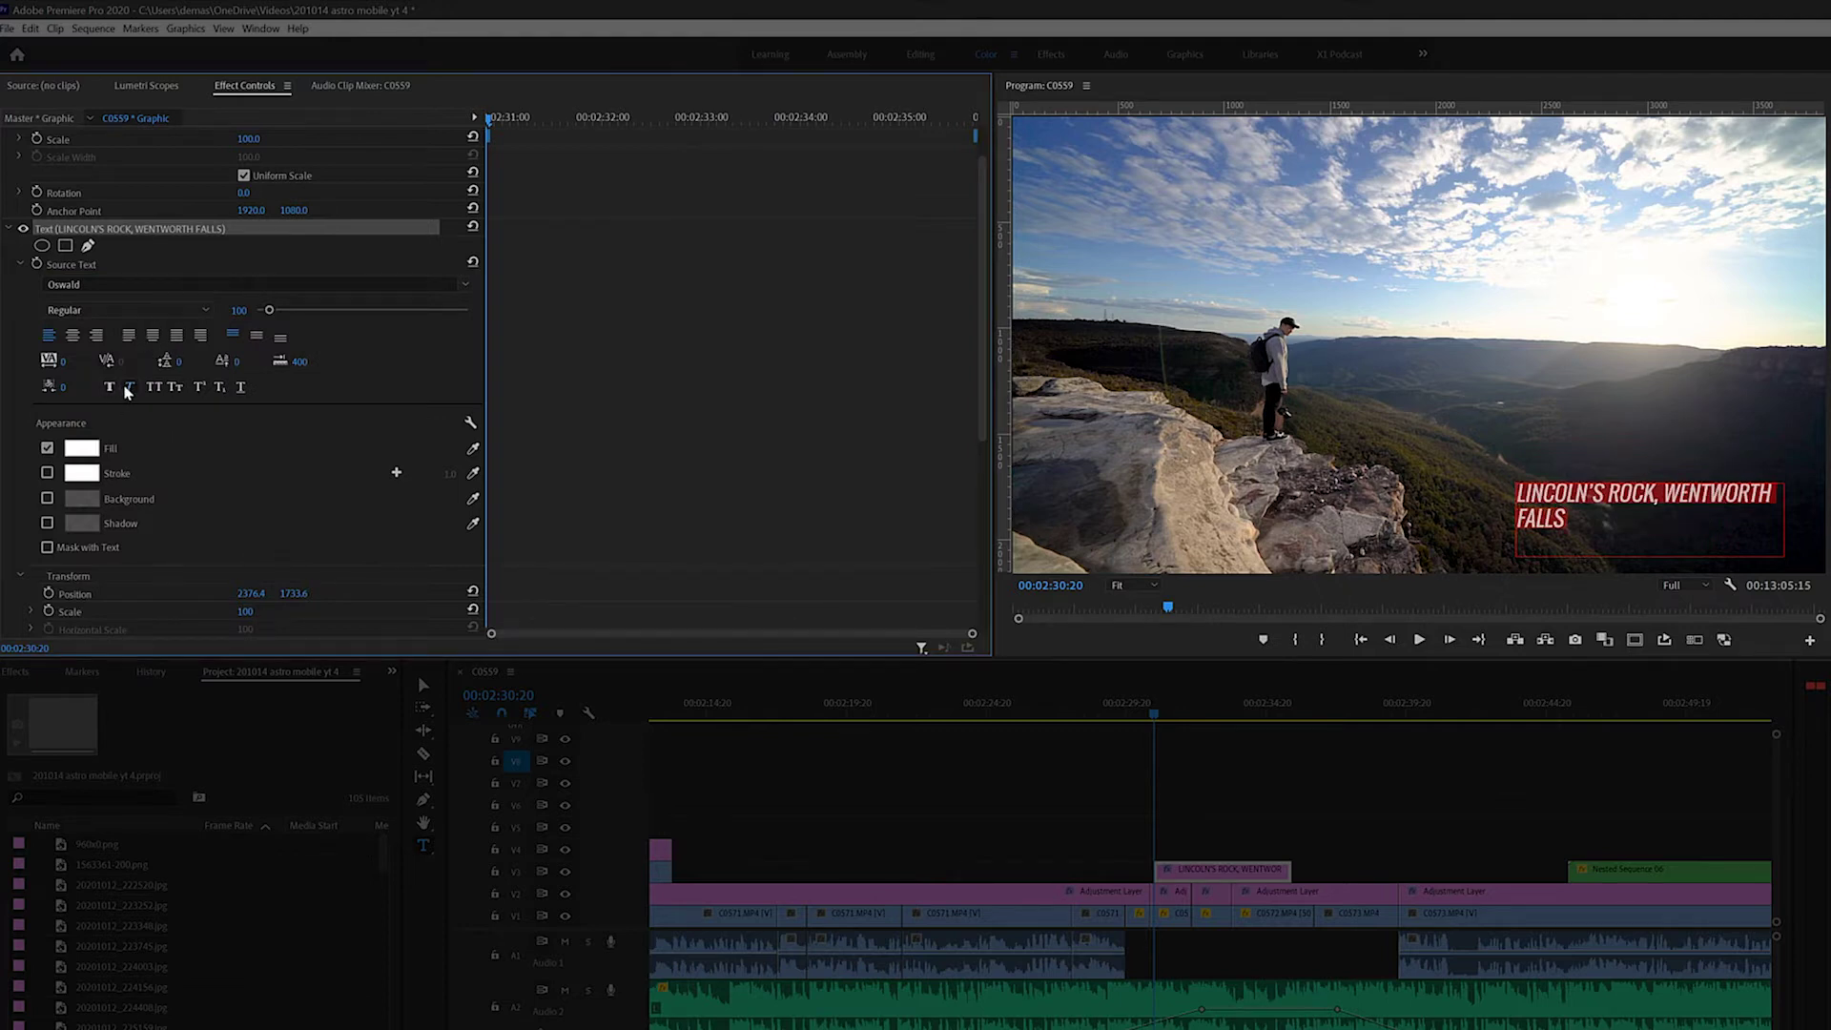
- Widen the title box so the text fits on one line, and right-align it
{"action": "key", "text": "v"}
{"action": "left_click_drag", "start_coordinate": [1519, 522], "coordinate": [1459, 522]}
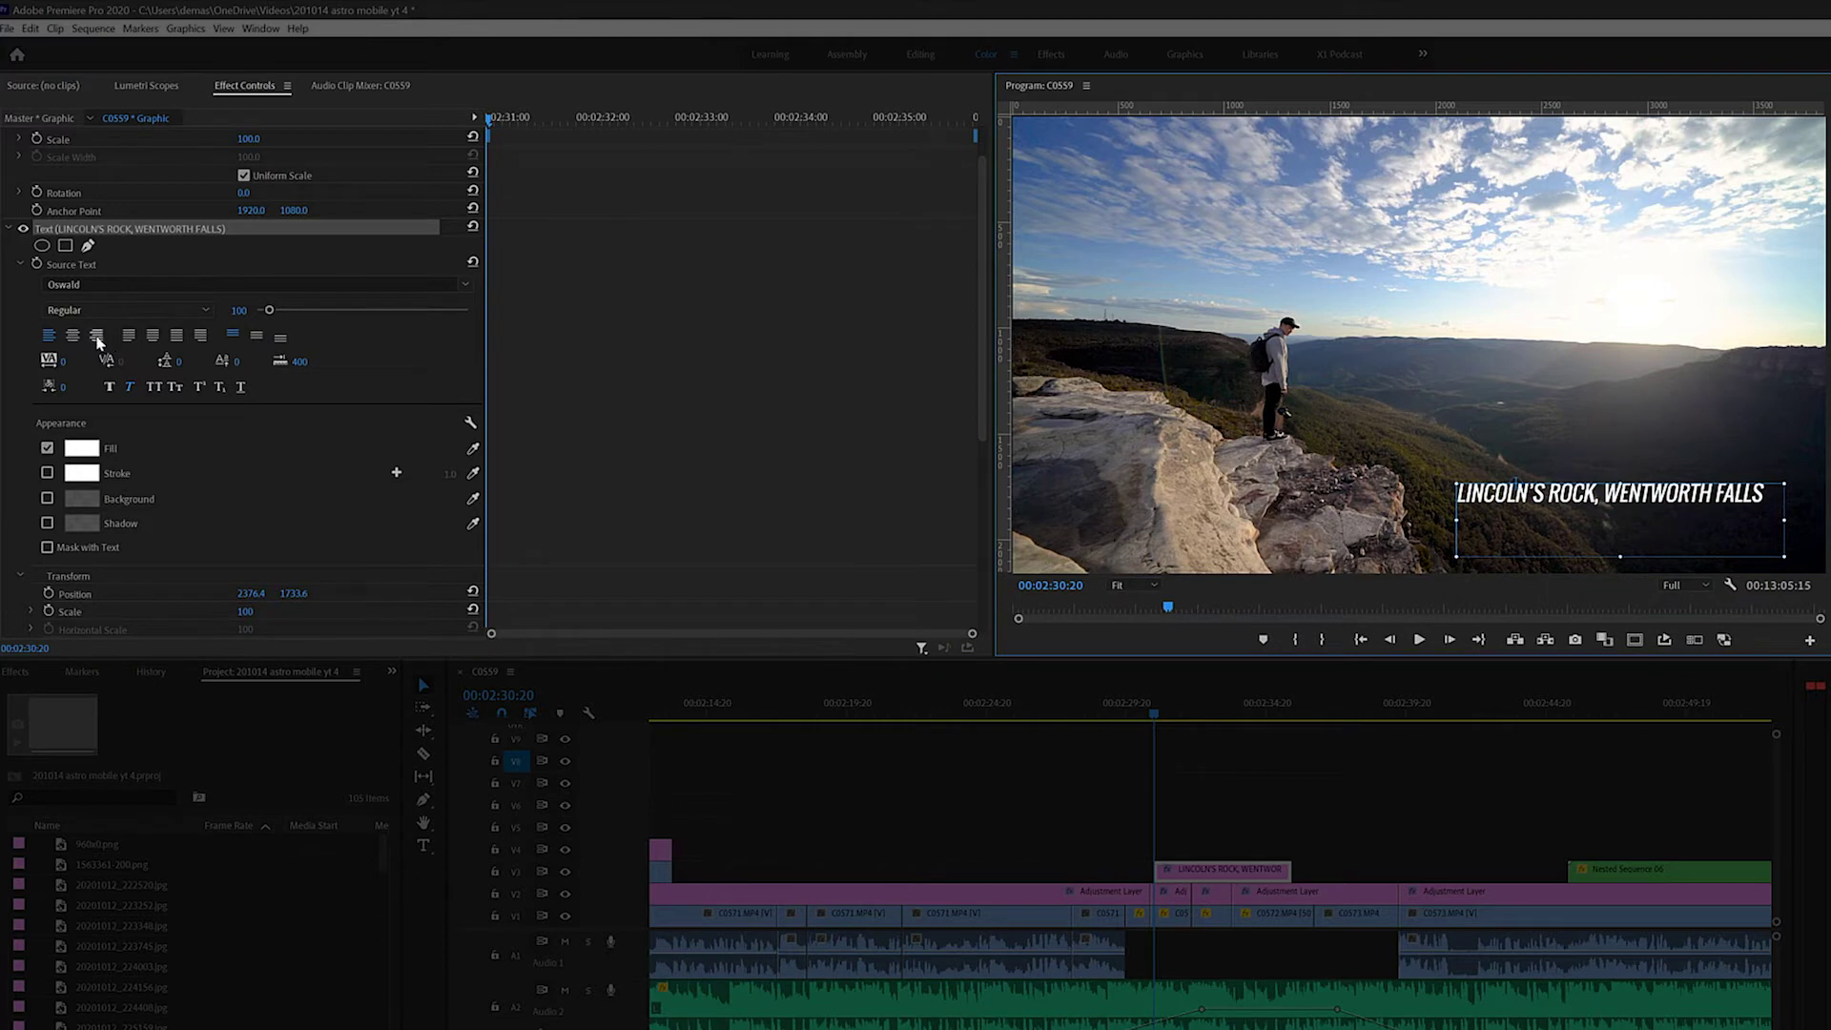
{"action": "left_click", "coordinate": [97, 339]}
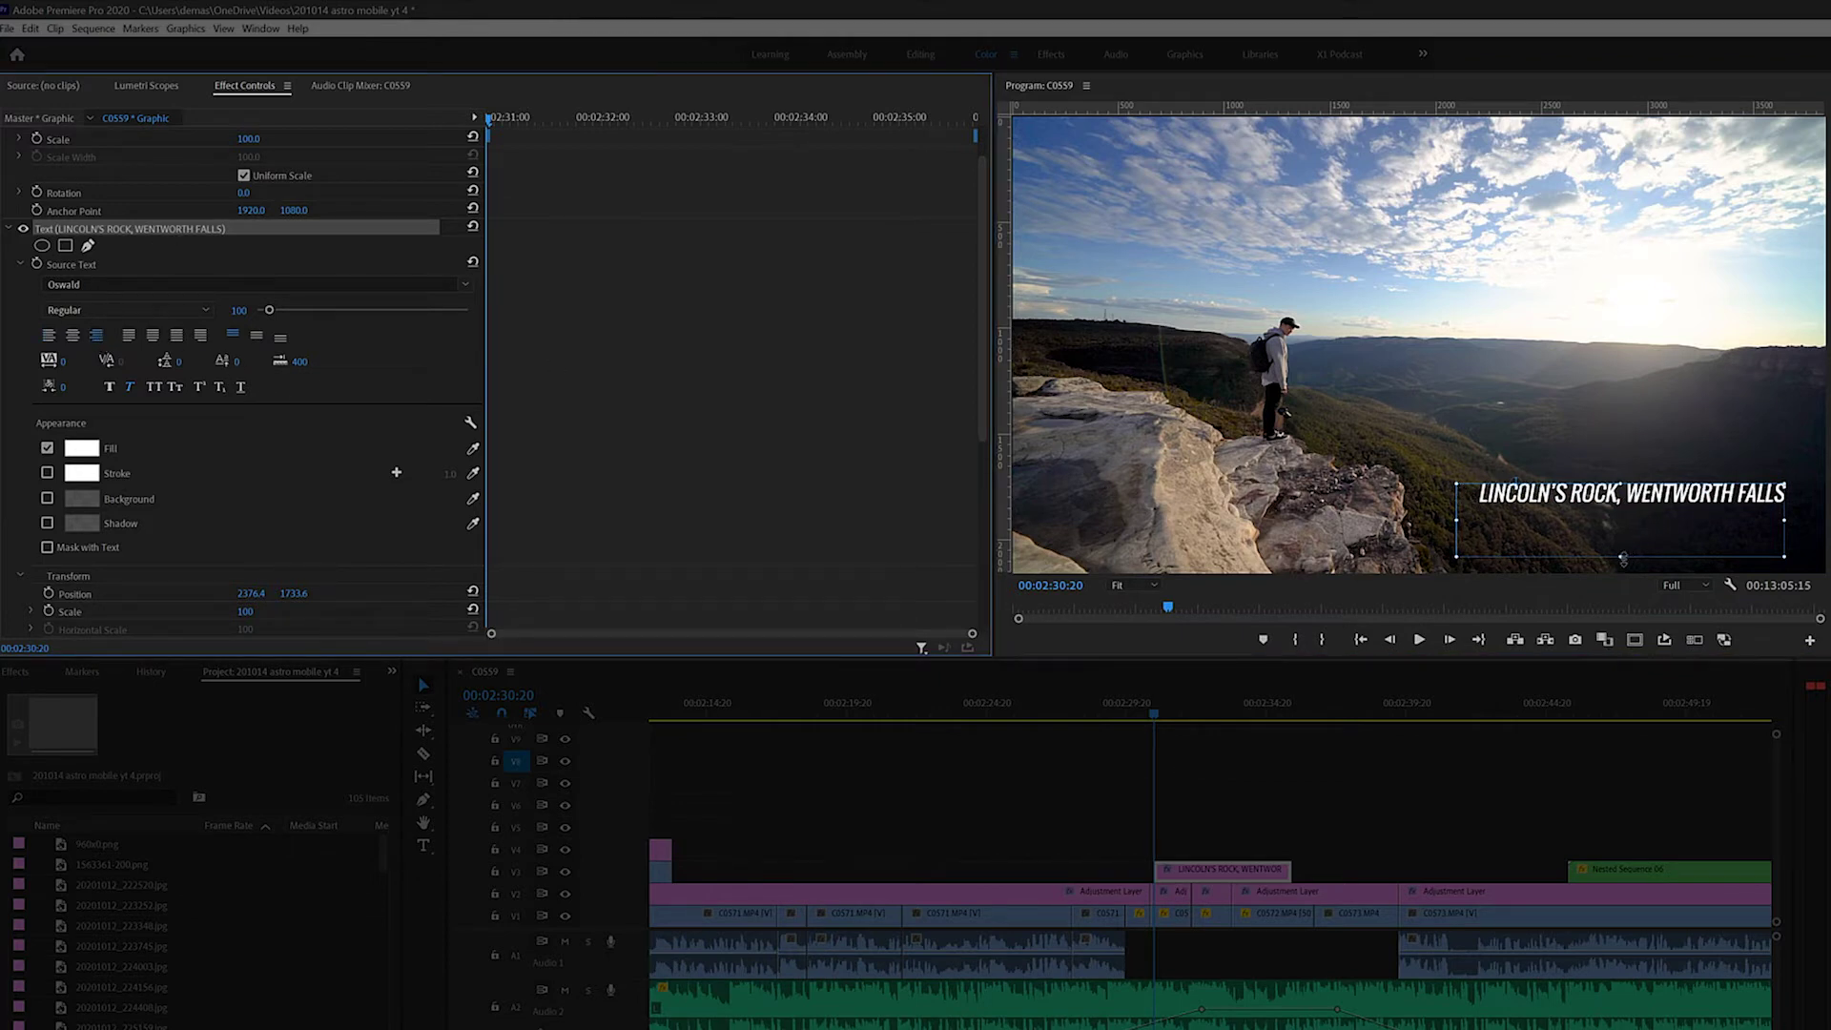
- Set the title to font size 90 and drag it lower right, then move the playhead slightly later
{"action": "double_click", "coordinate": [1619, 508]}
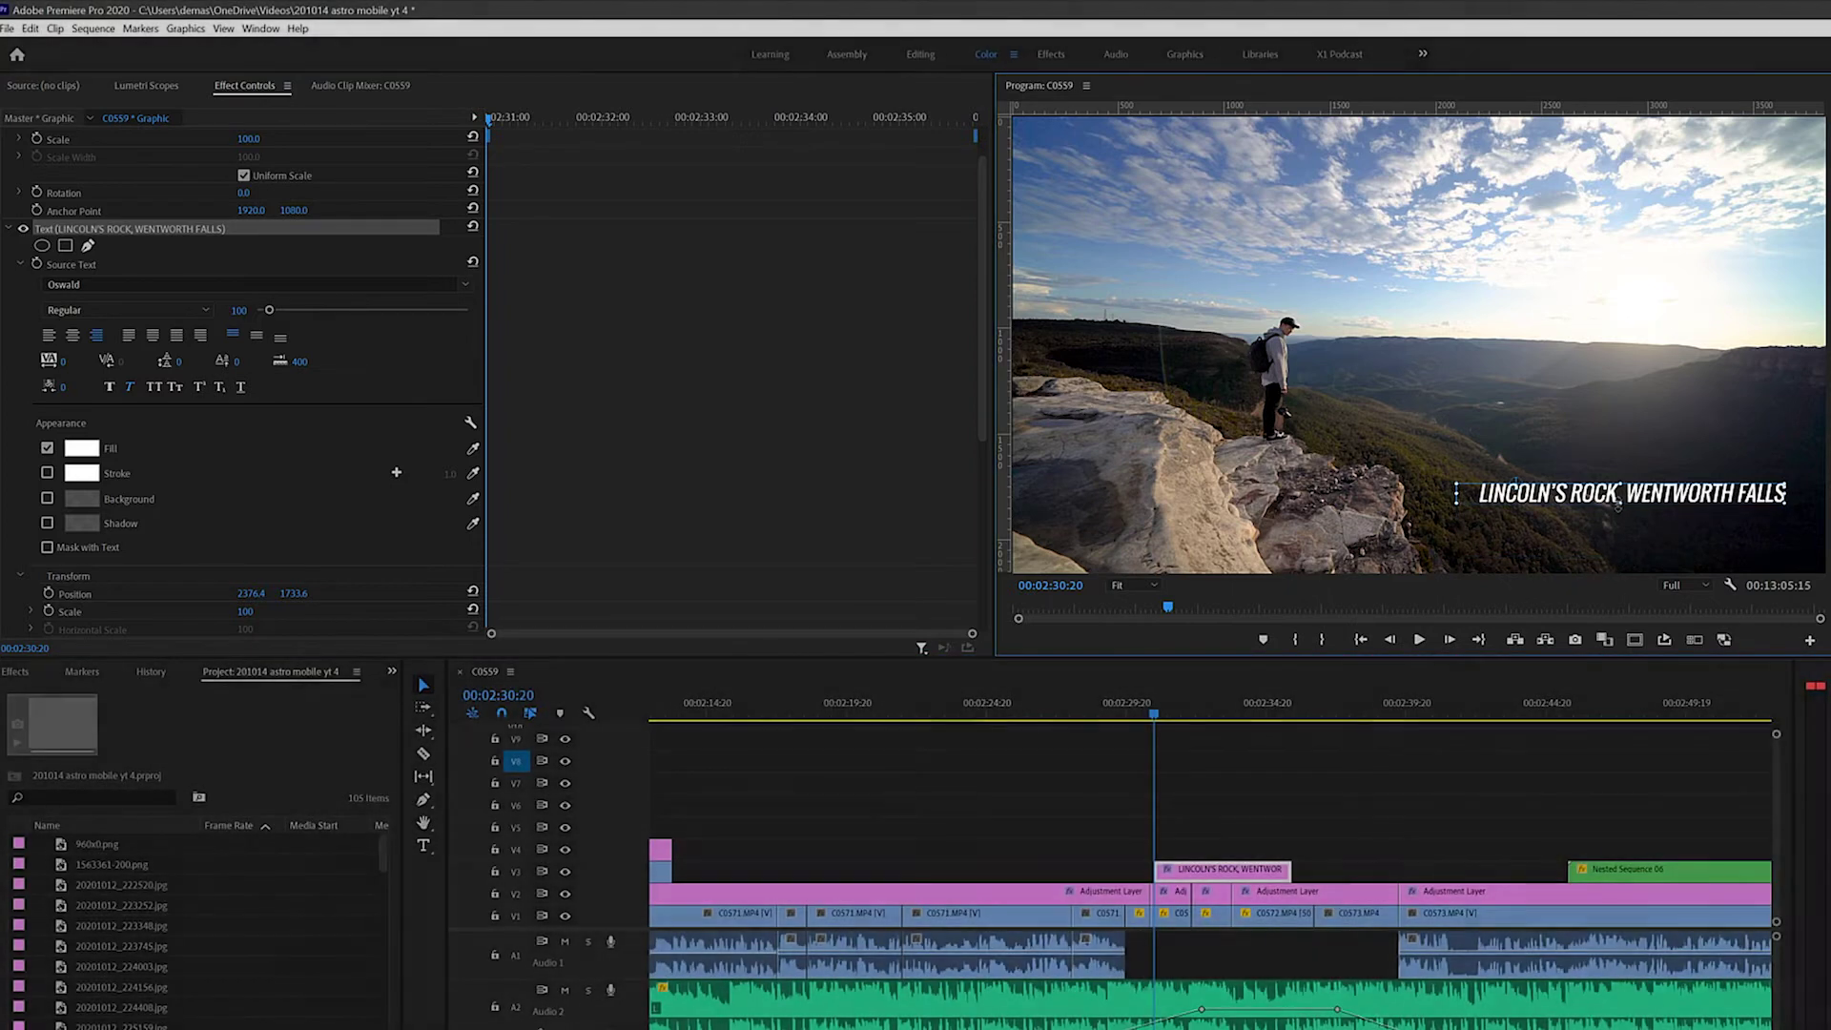
{"action": "mouse_move", "coordinate": [1700, 470]}
{"action": "left_mouse_down"}
{"action": "mouse_move", "coordinate": [1672, 532]}
{"action": "mouse_move", "coordinate": [1645, 528]}
{"action": "left_mouse_up"}
{"action": "left_click", "coordinate": [234, 309]}
{"action": "type", "text": "90"}
{"action": "left_click", "coordinate": [1656, 472]}
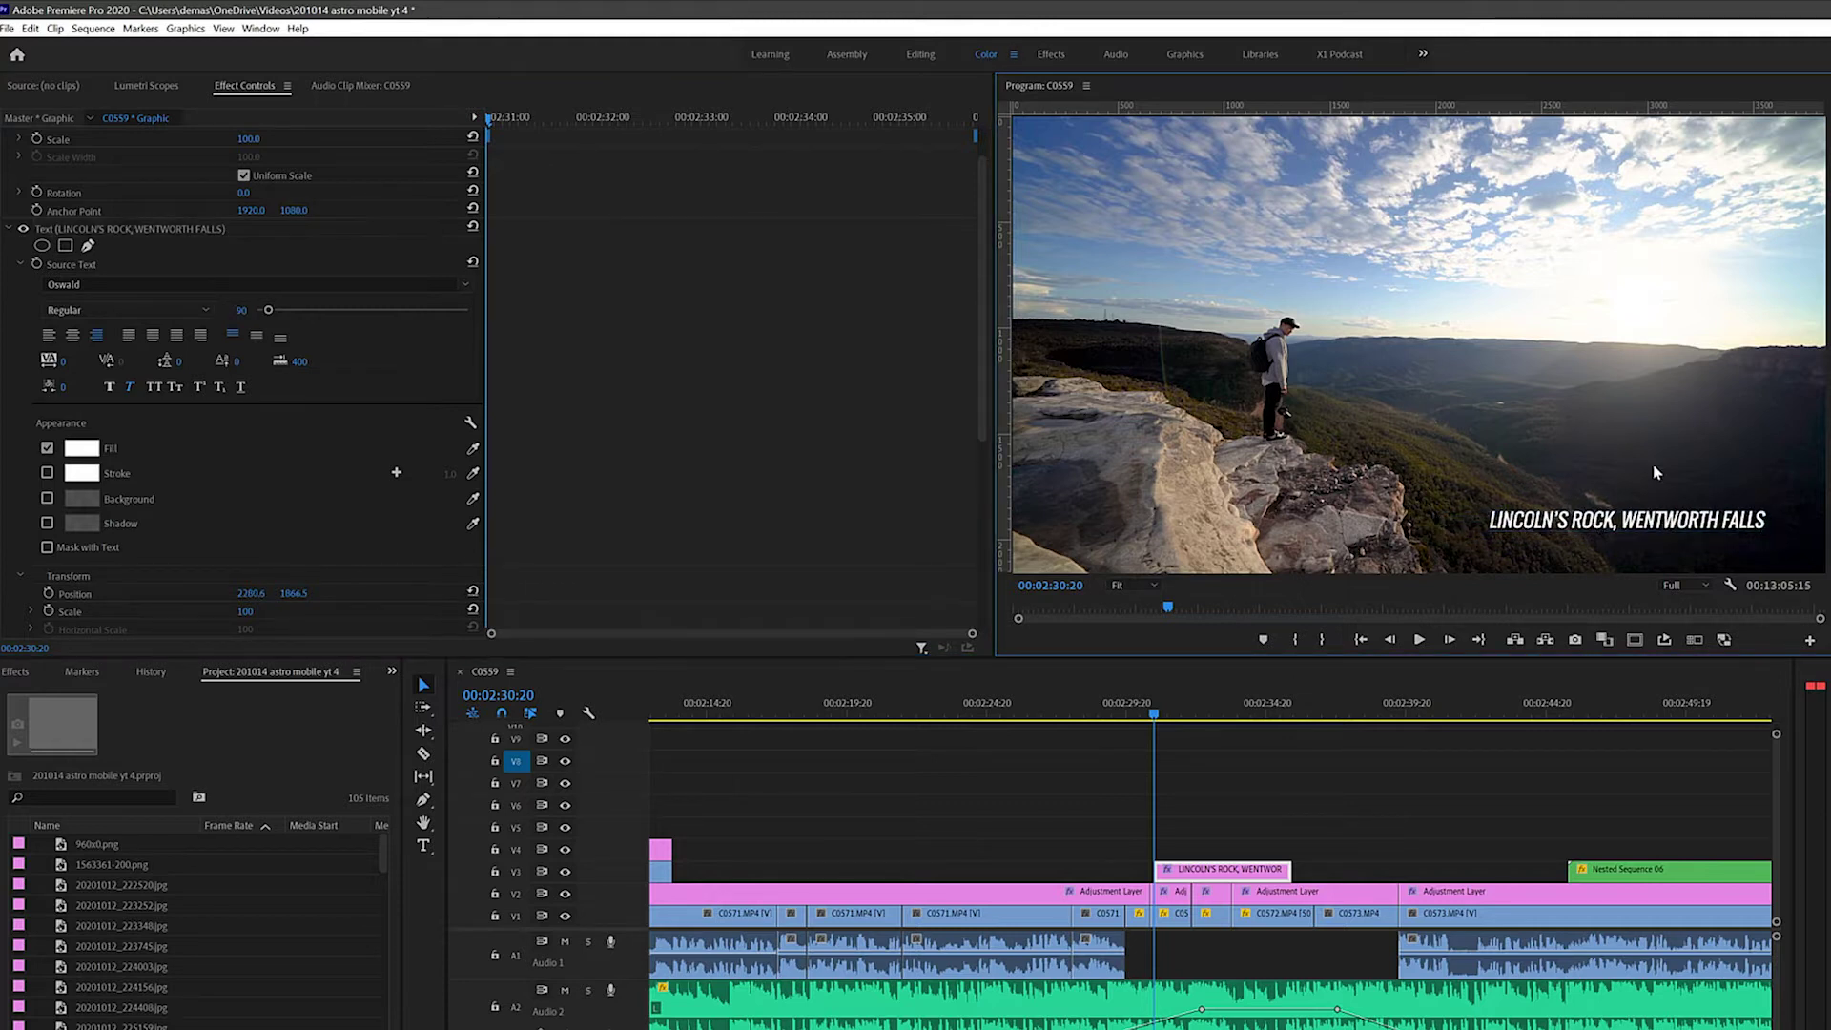
{"action": "left_click", "coordinate": [1172, 713]}
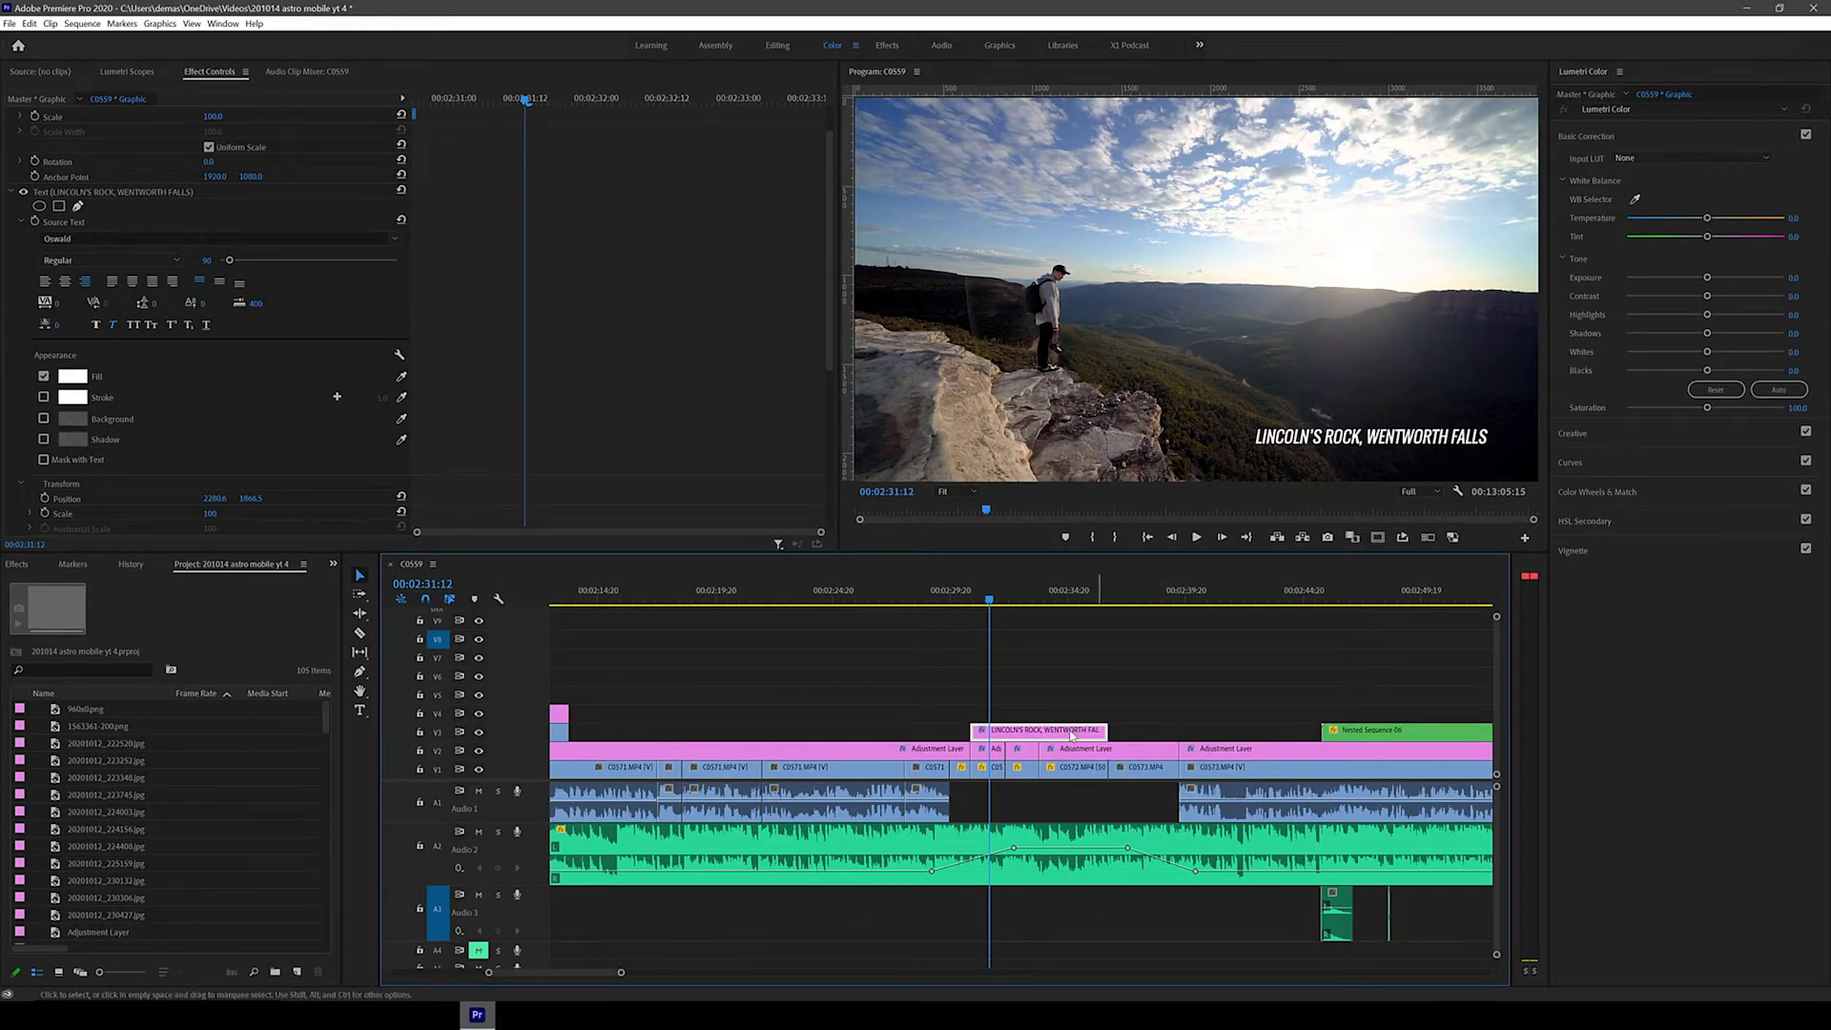
- Duplicate the title onto the track above, move it lower, and retype it as 'NSW, AUSTRALIA'
{"action": "left_click_drag", "start_coordinate": [1007, 738], "coordinate": [1014, 722]}
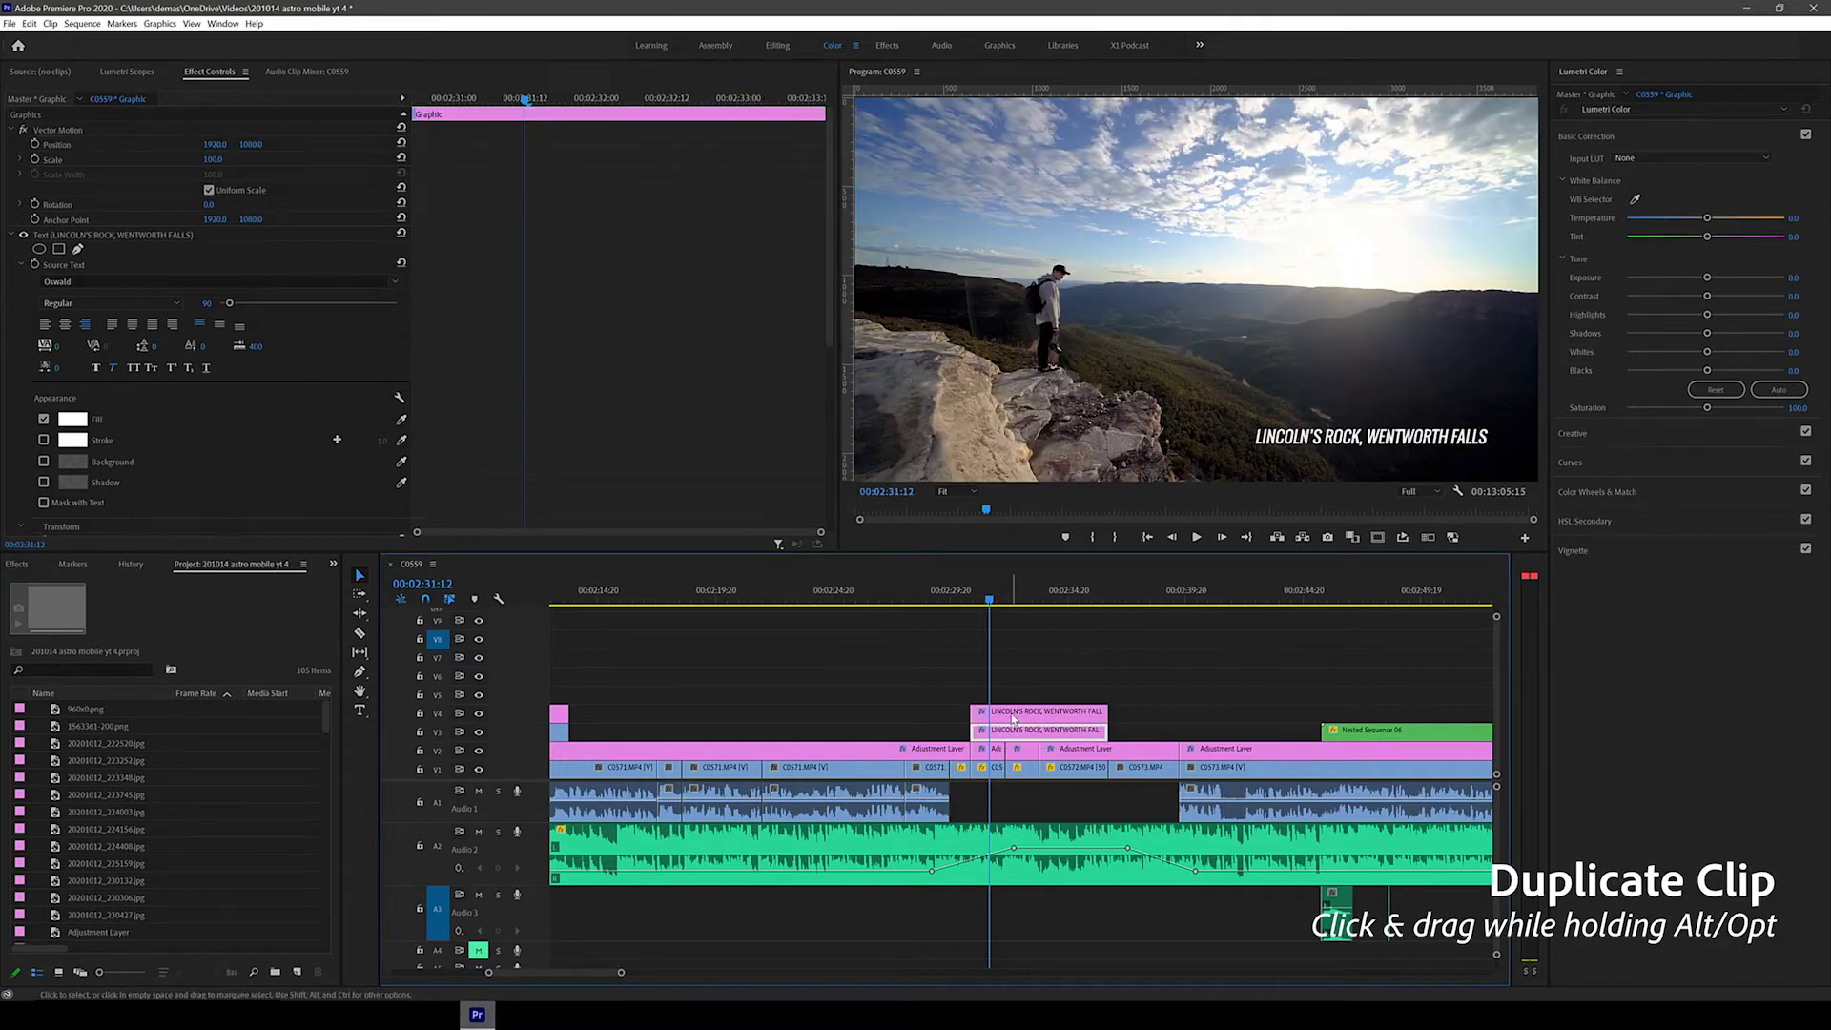
{"action": "left_click_drag", "start_coordinate": [250, 145], "coordinate": [311, 194]}
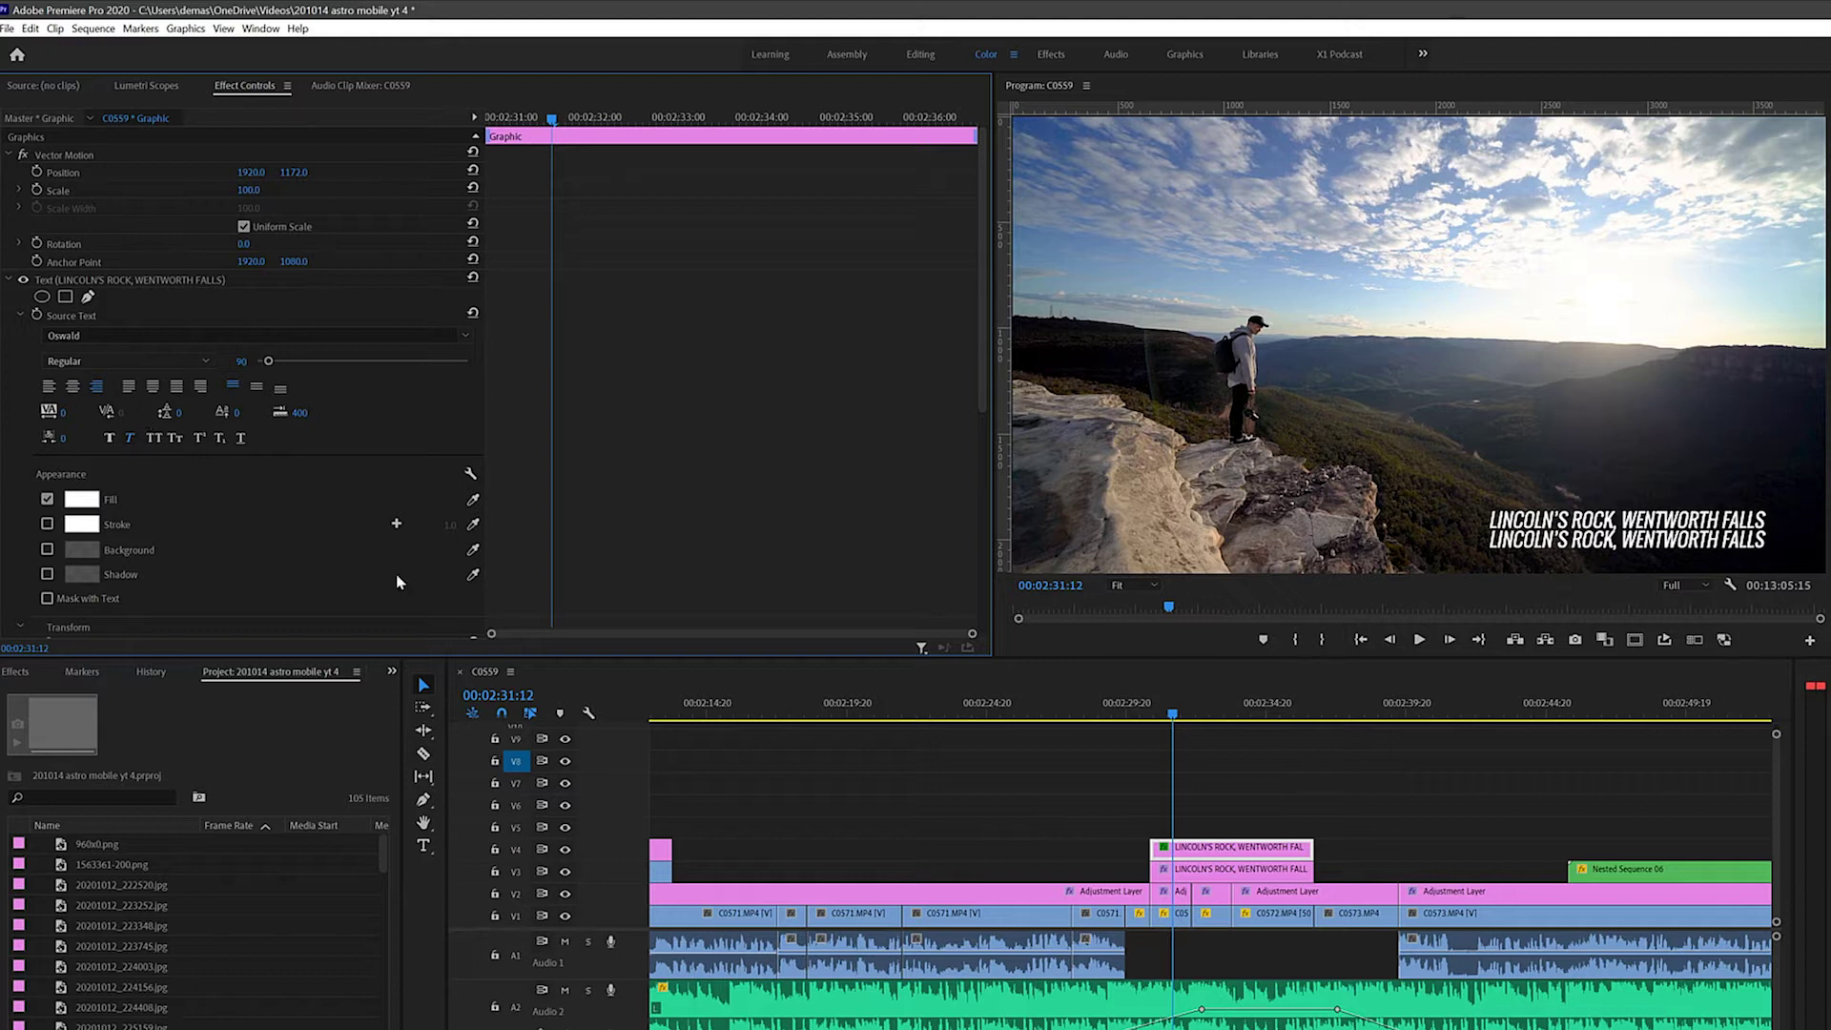
{"action": "double_click", "coordinate": [1570, 541]}
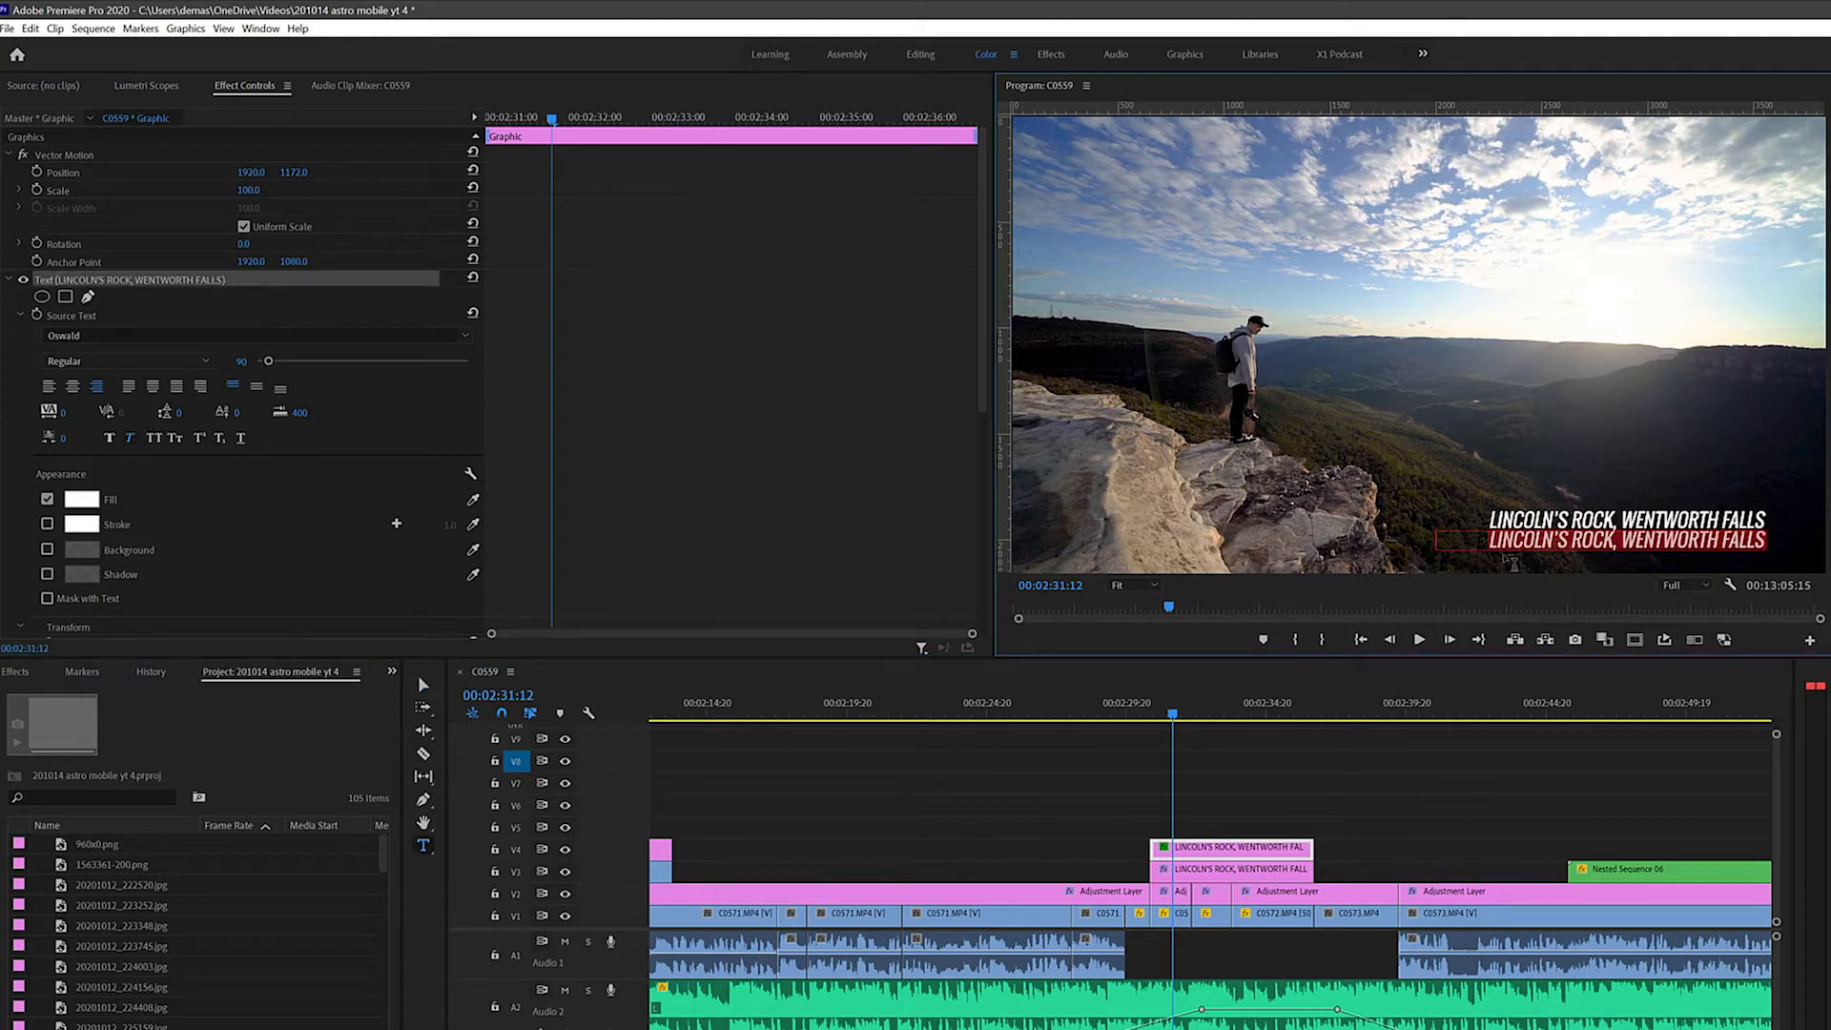
{"action": "type", "text": "NSW, AUSTRALIA"}
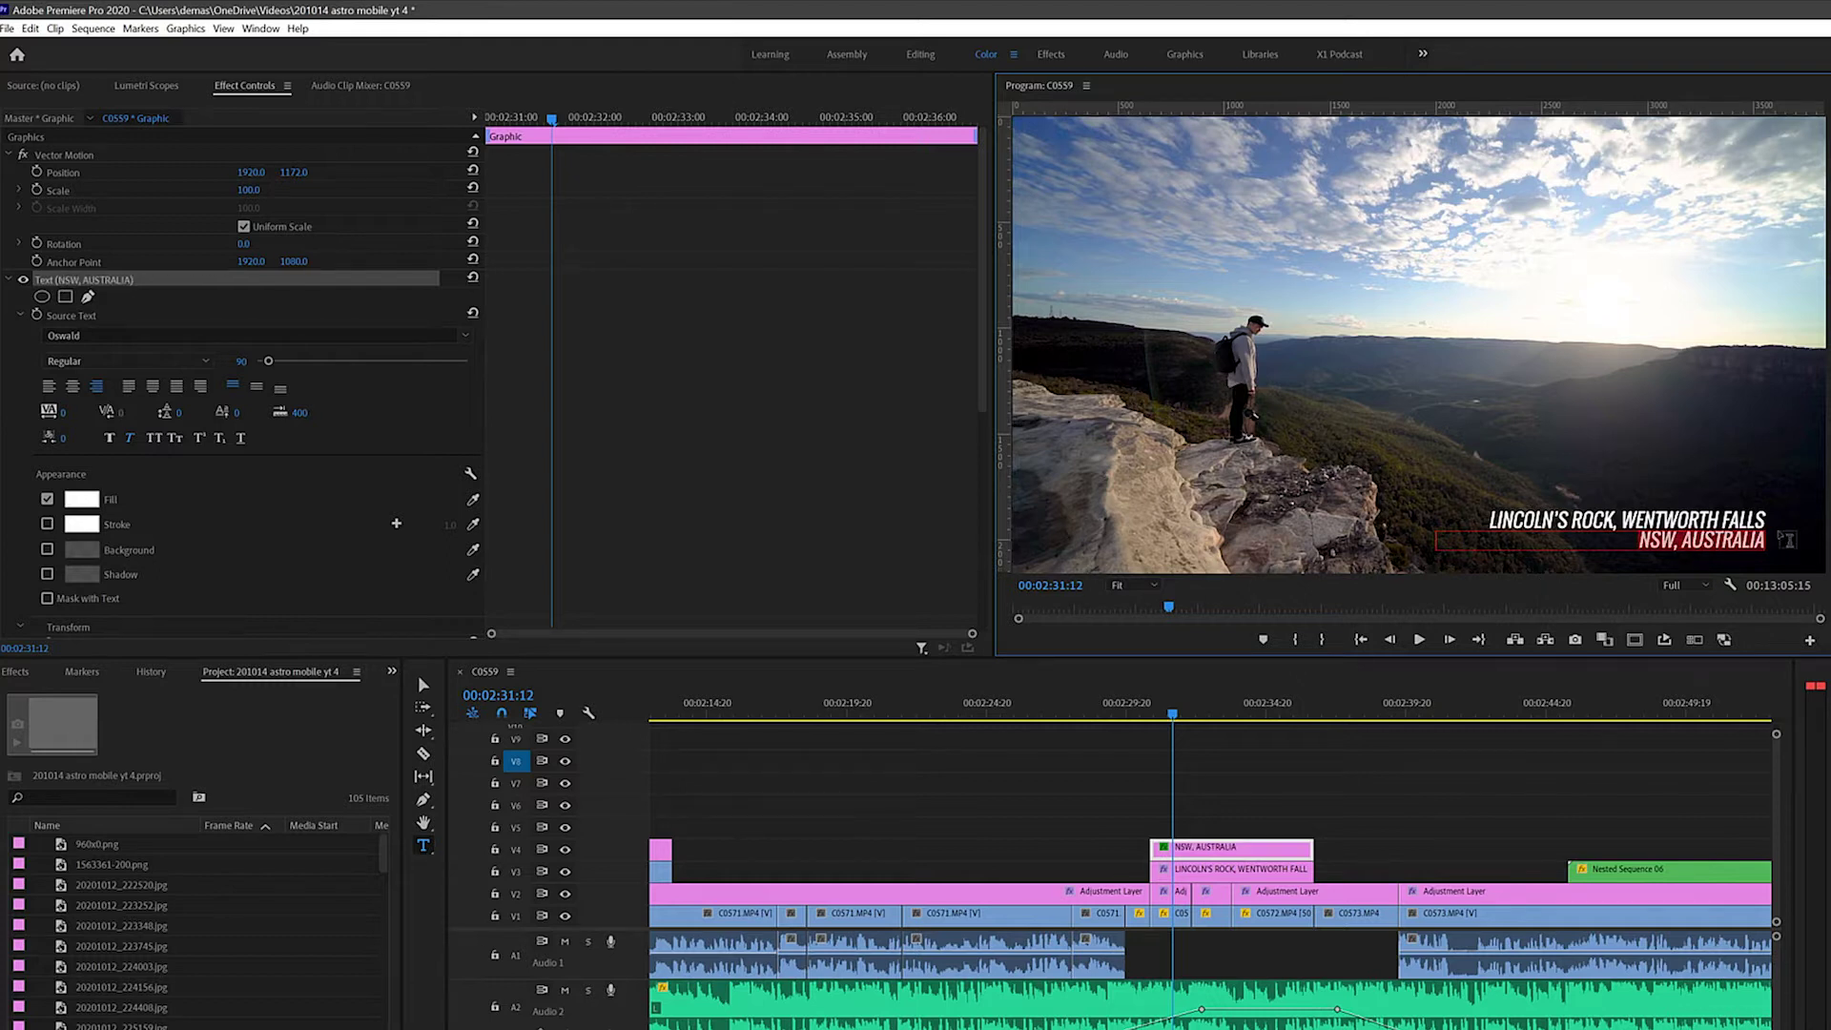
- Set the 'NSW, AUSTRALIA' line to font size 70 and finish editing
{"action": "left_click", "coordinate": [242, 362]}
{"action": "type", "text": "45"}
{"action": "key", "text": "Return"}
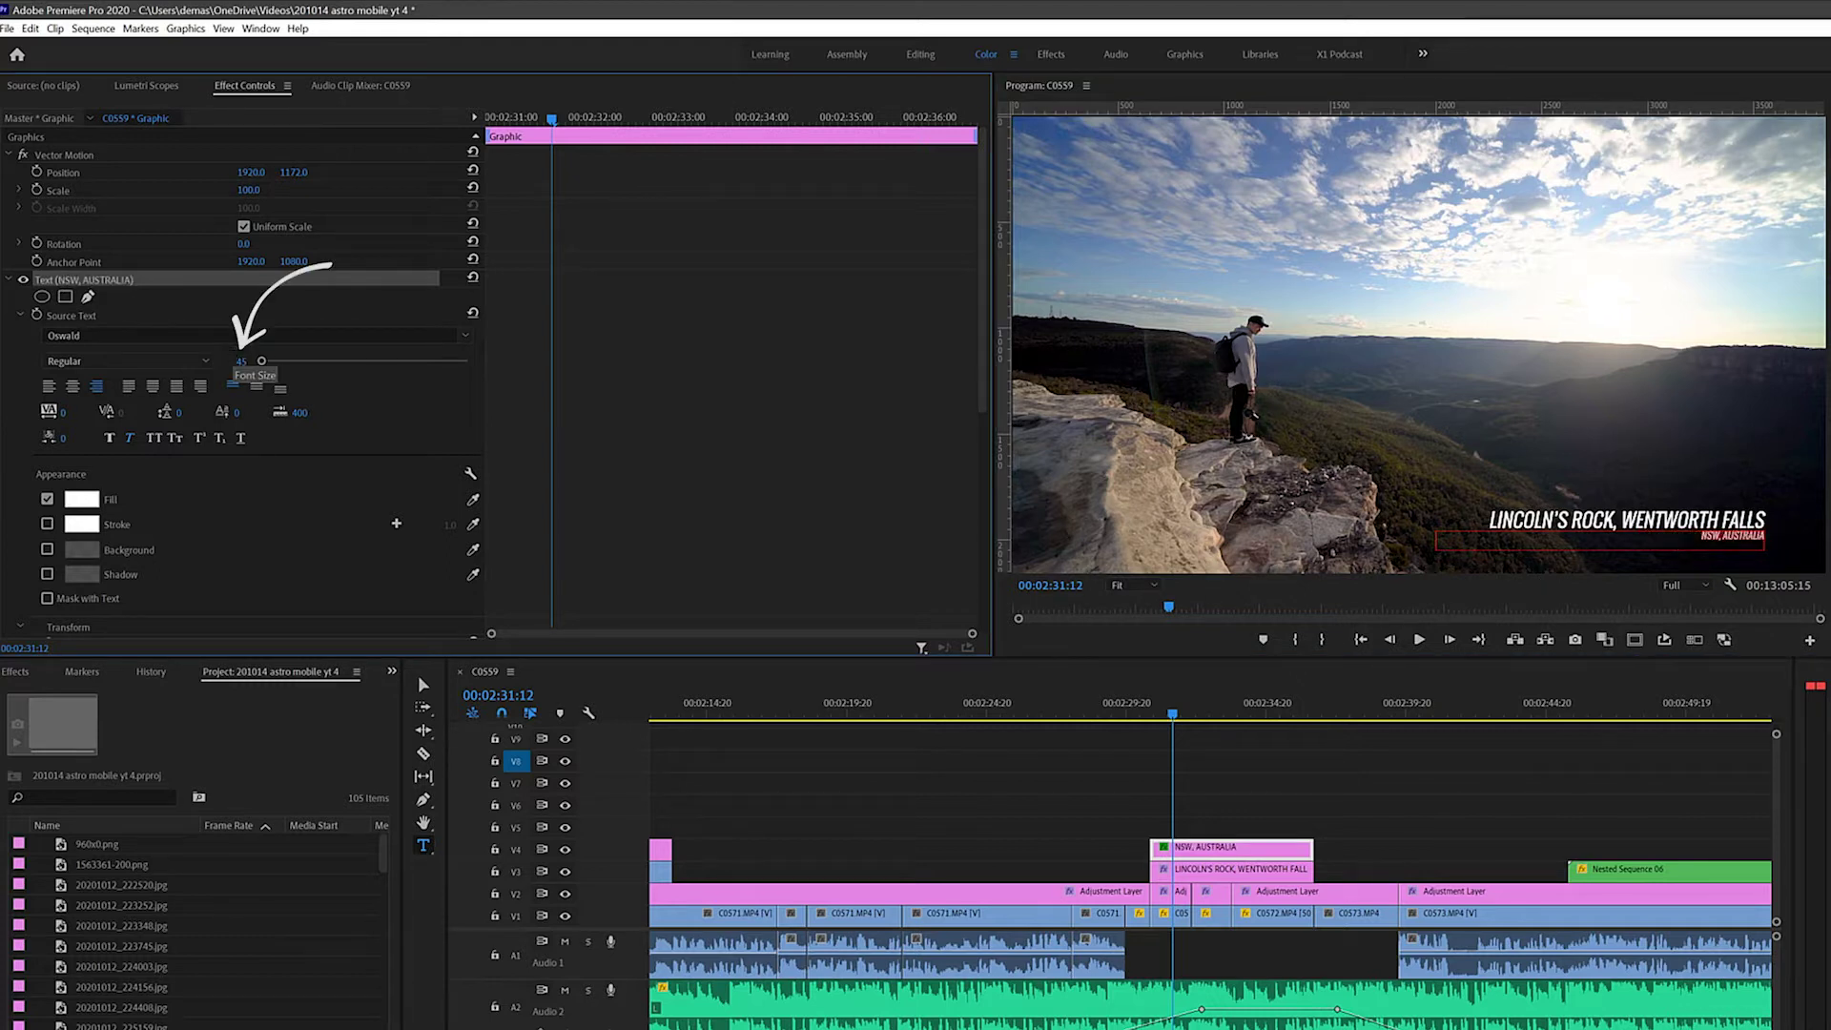
{"action": "left_click", "coordinate": [242, 361]}
{"action": "type", "text": "70"}
{"action": "key", "text": "Return"}
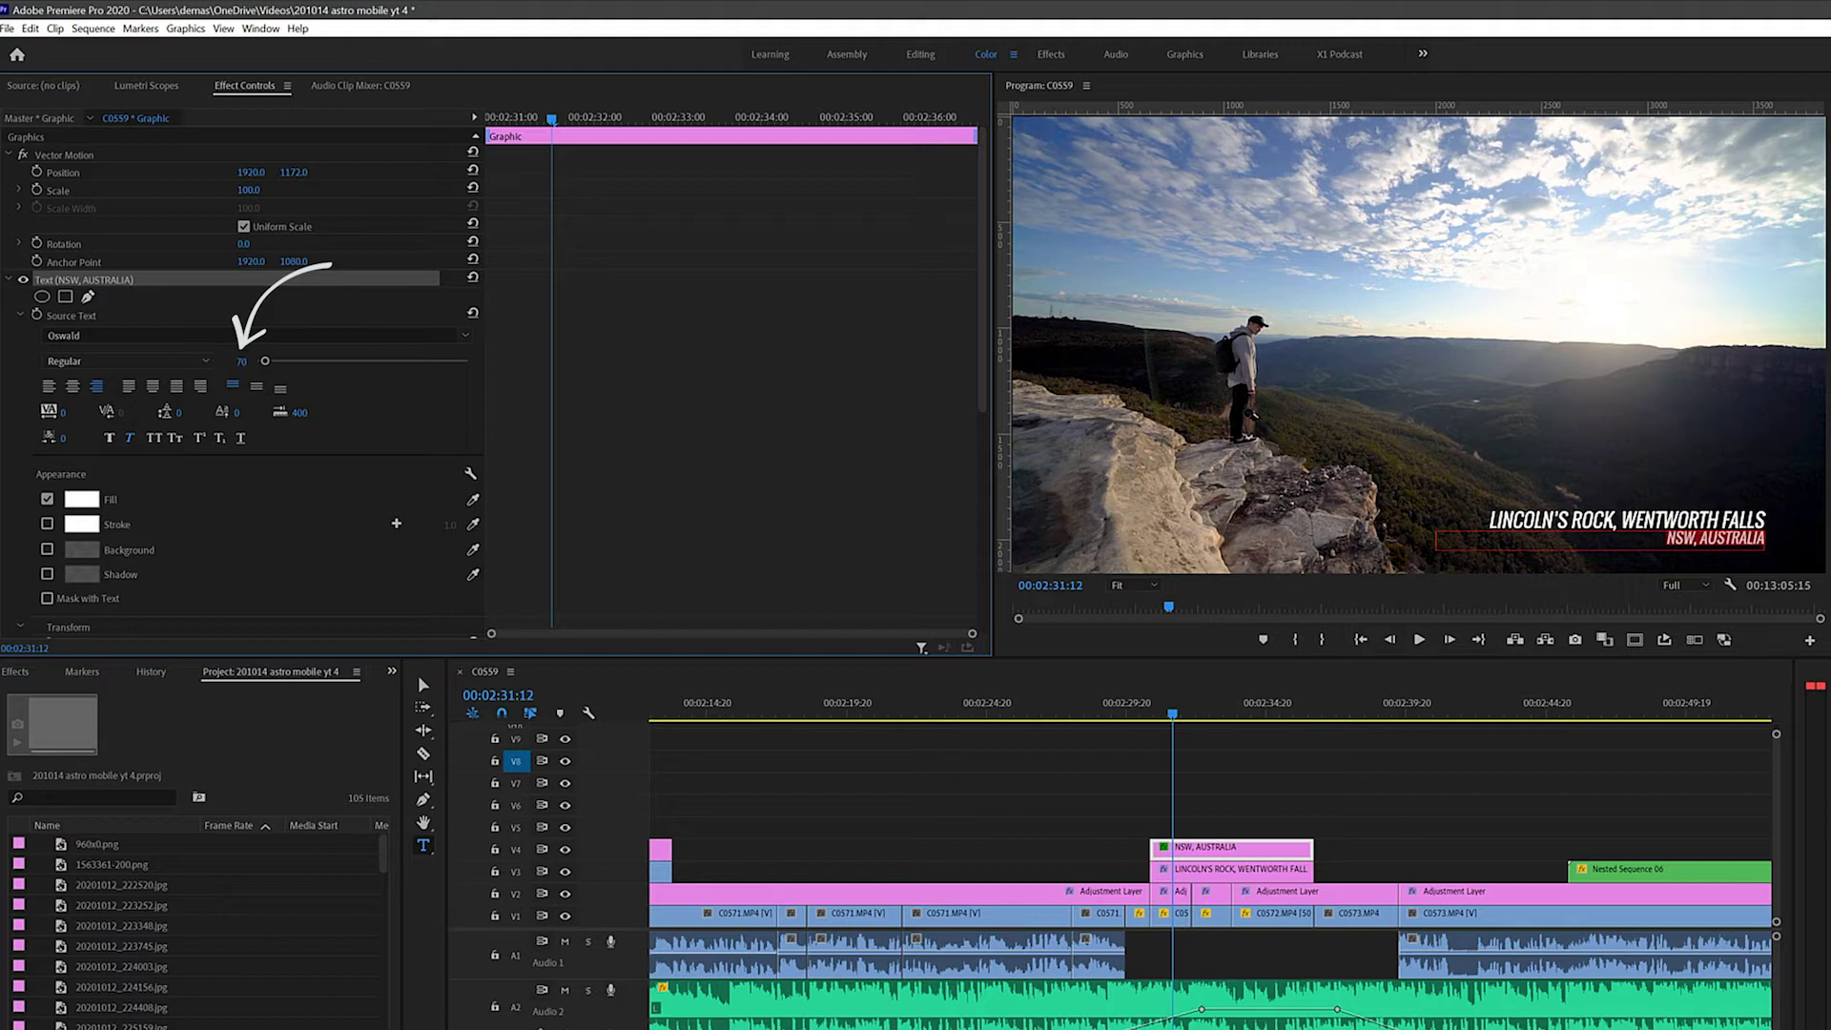
{"action": "left_click", "coordinate": [420, 679]}
{"action": "left_click", "coordinate": [1710, 558]}
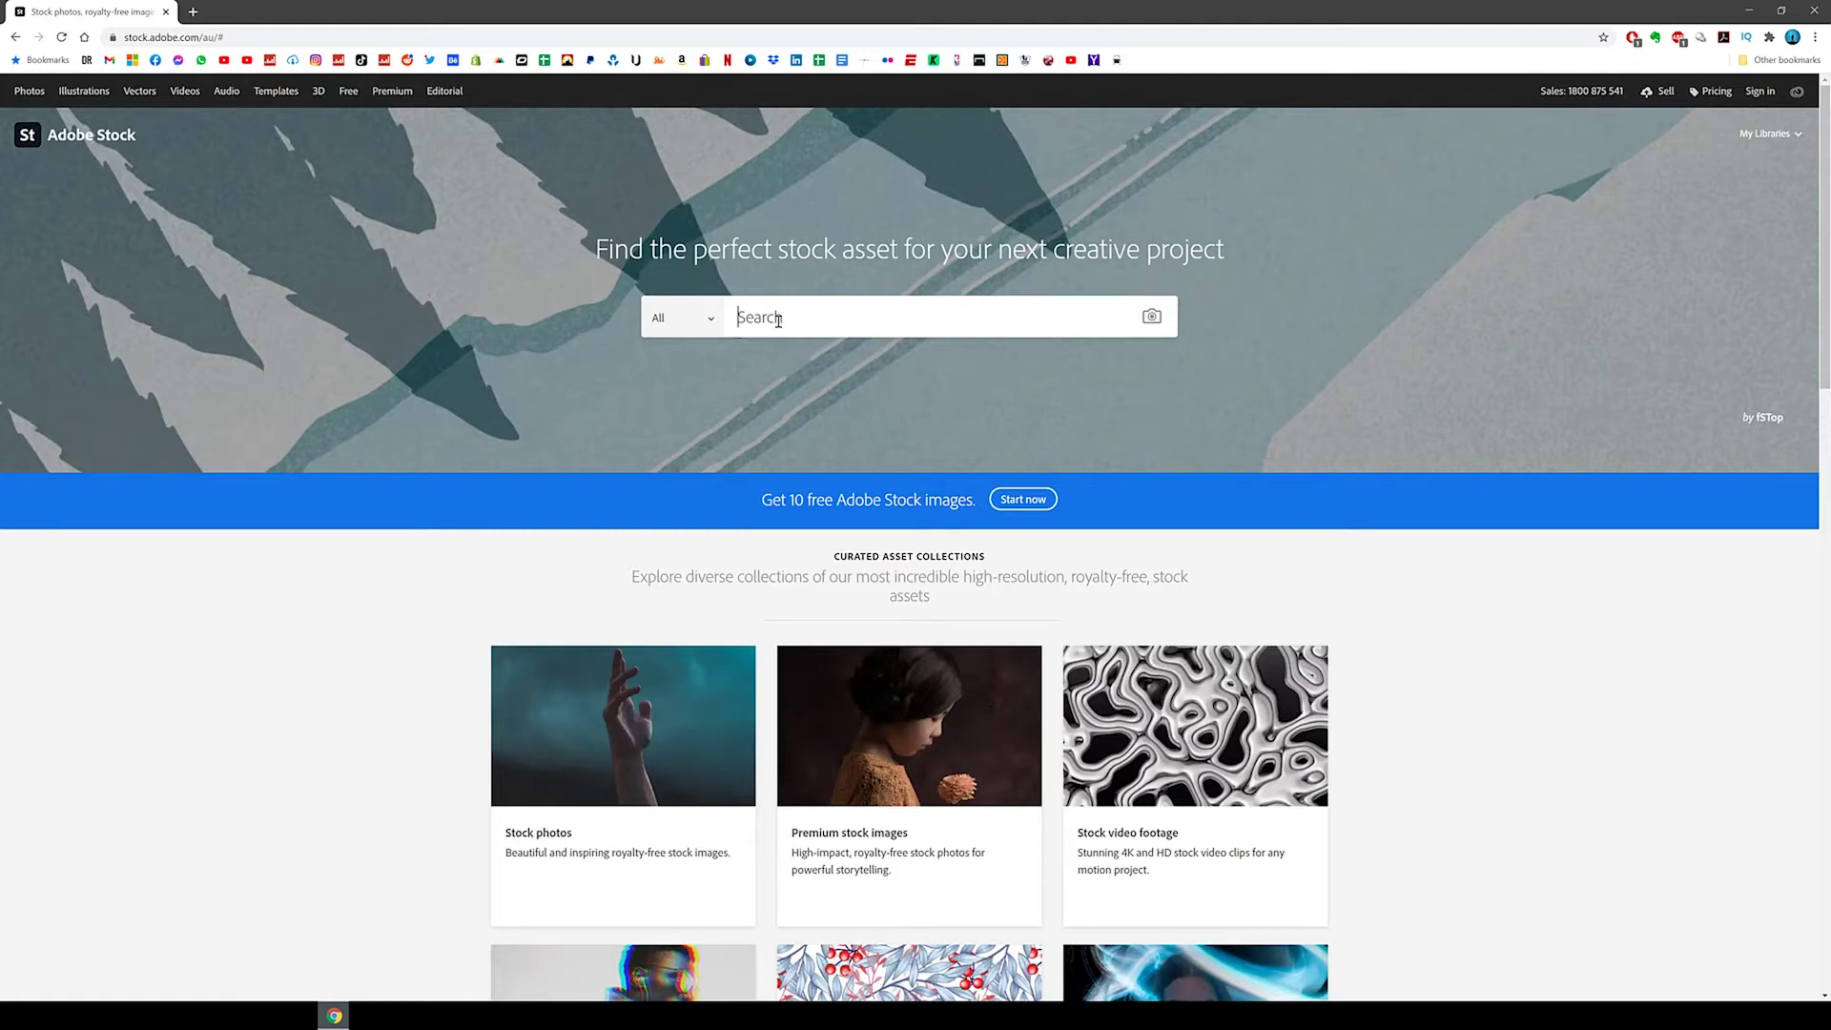
- Search Adobe Stock for 'location pin' and scroll through the results
{"action": "left_click", "coordinate": [778, 321]}
{"action": "type", "text": "location pin"}
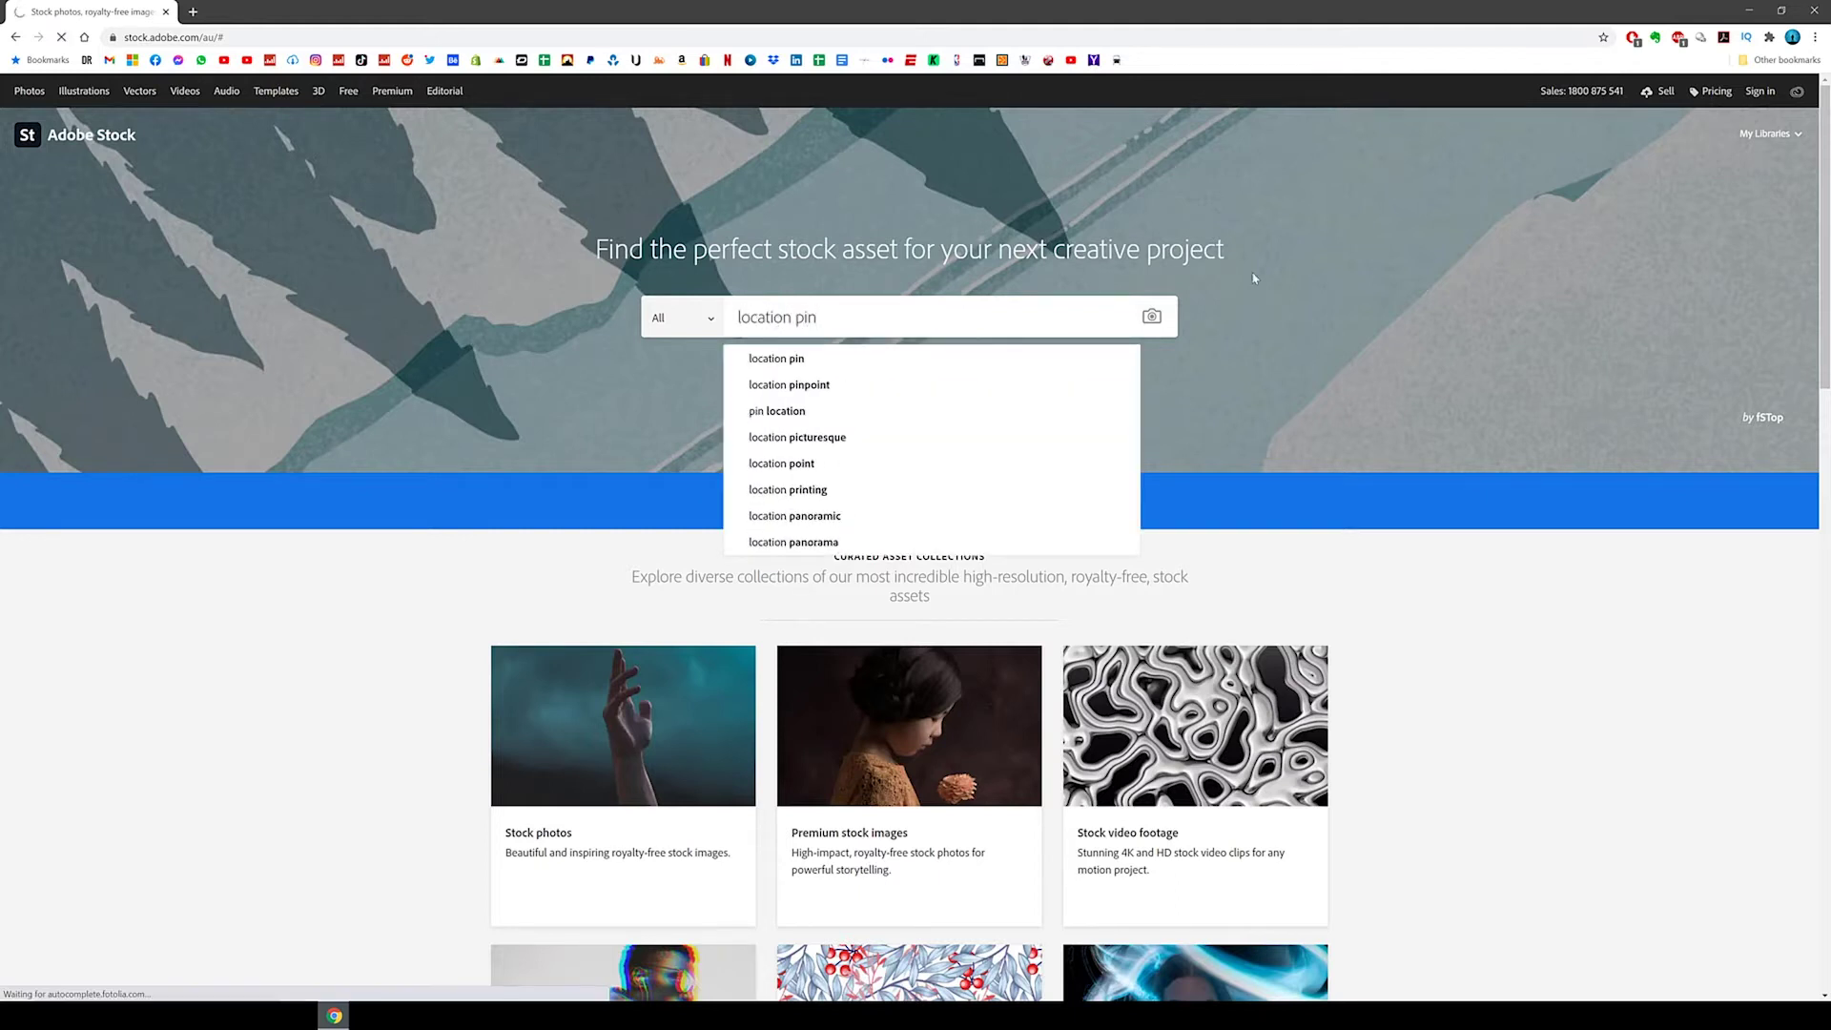
{"action": "key", "text": "Return"}
{"action": "scroll", "coordinate": [830, 515], "scroll_direction": "down", "scroll_amount": 2}
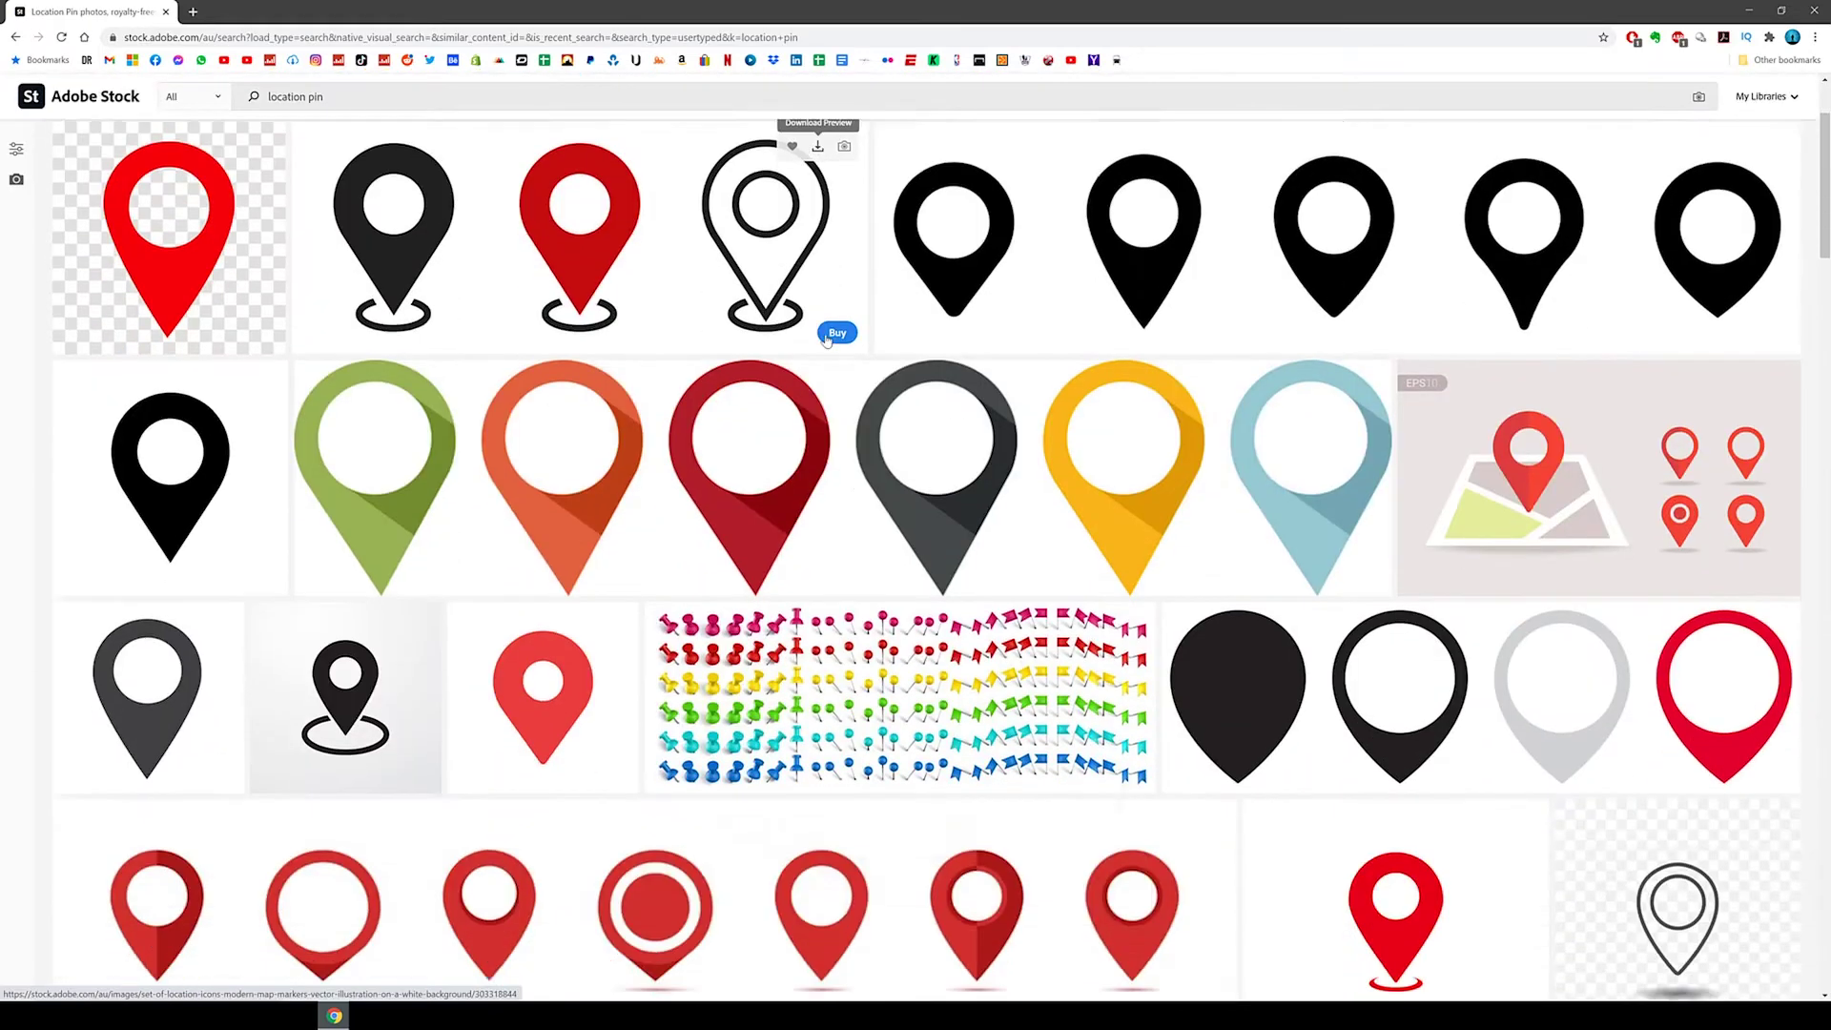
{"action": "scroll", "coordinate": [827, 341], "scroll_direction": "down", "scroll_amount": 12}
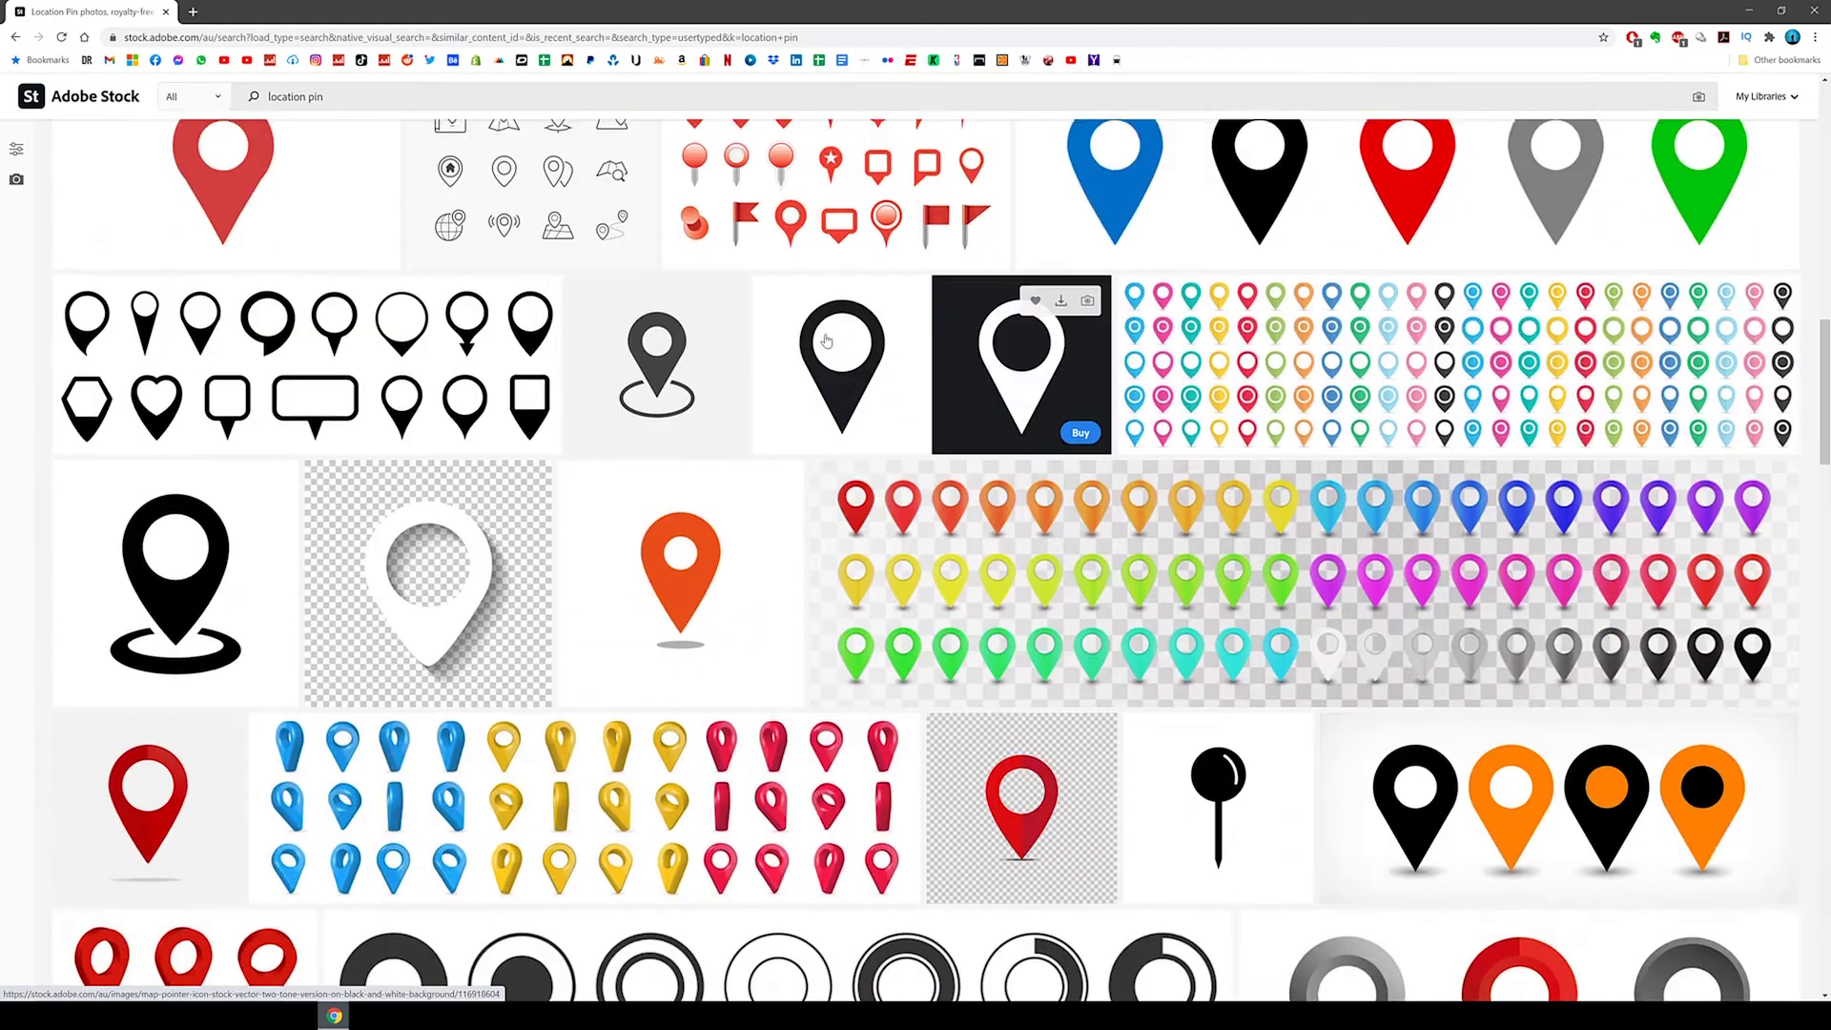
{"action": "scroll", "coordinate": [827, 341], "scroll_direction": "down", "scroll_amount": 12}
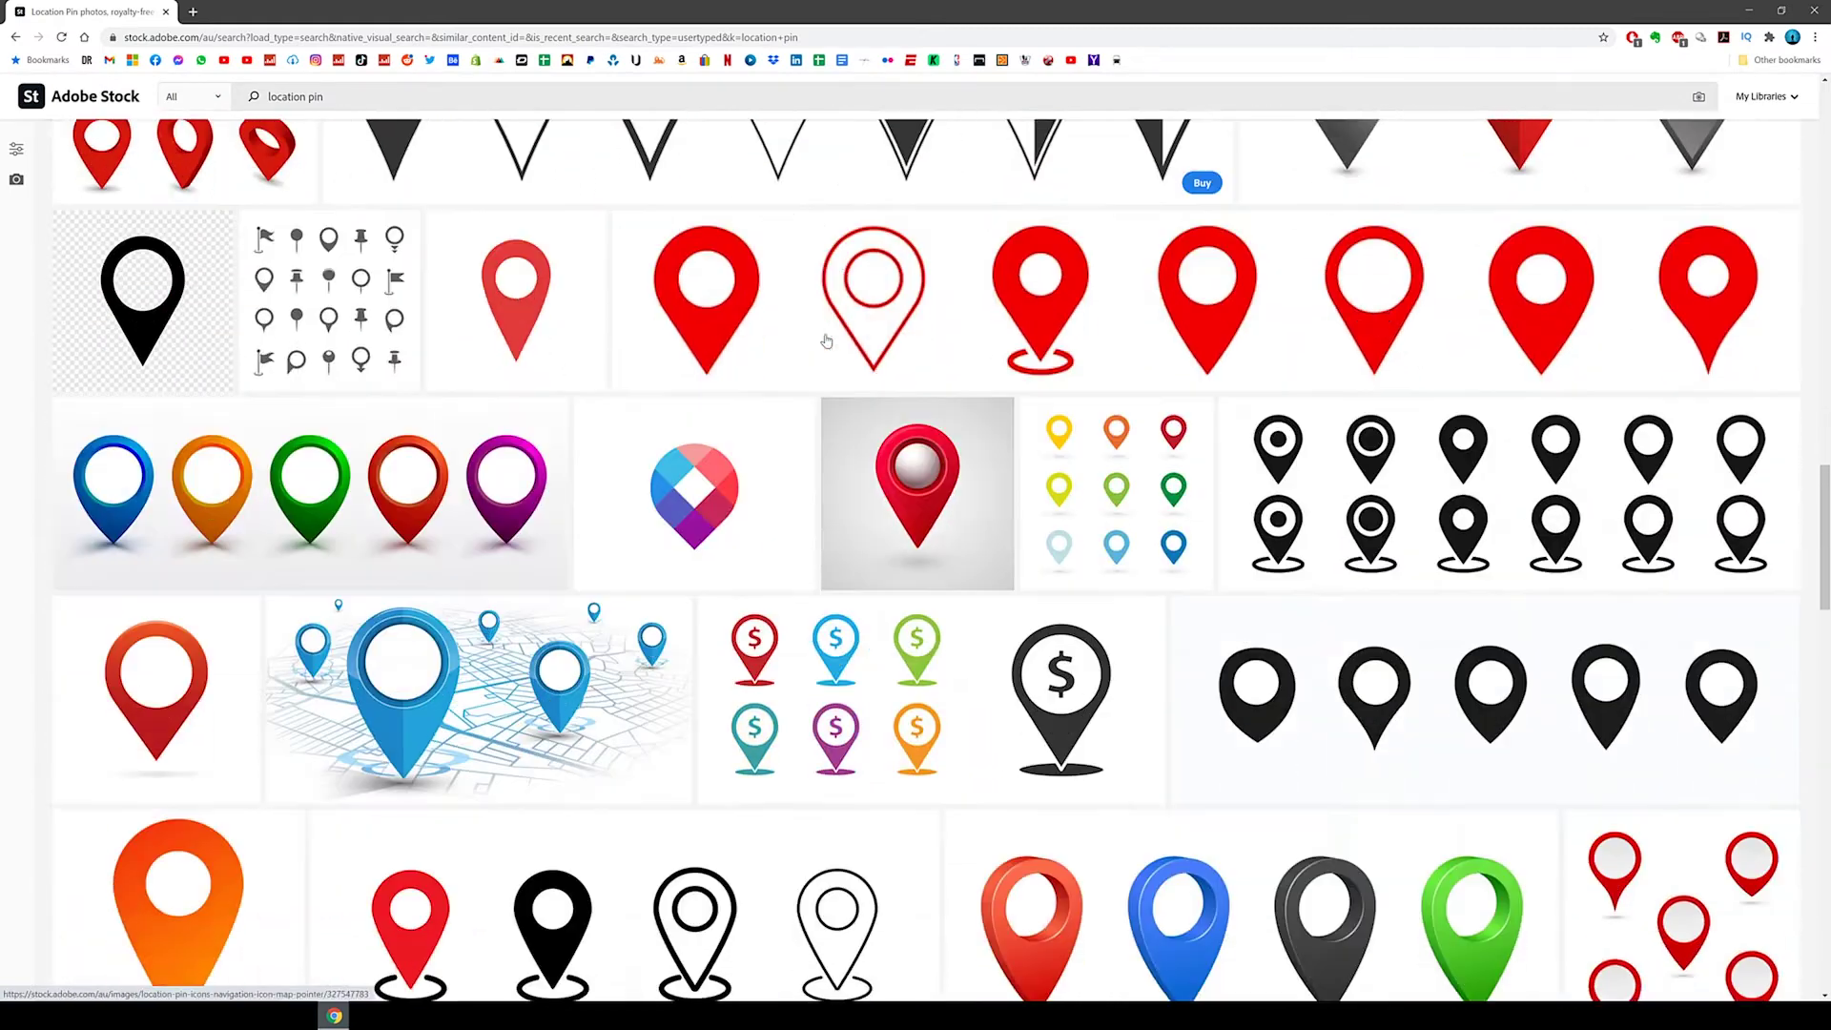
{"action": "scroll", "coordinate": [826, 340], "scroll_direction": "down", "scroll_amount": 6}
{"action": "scroll", "coordinate": [826, 340], "scroll_direction": "up", "scroll_amount": 20}
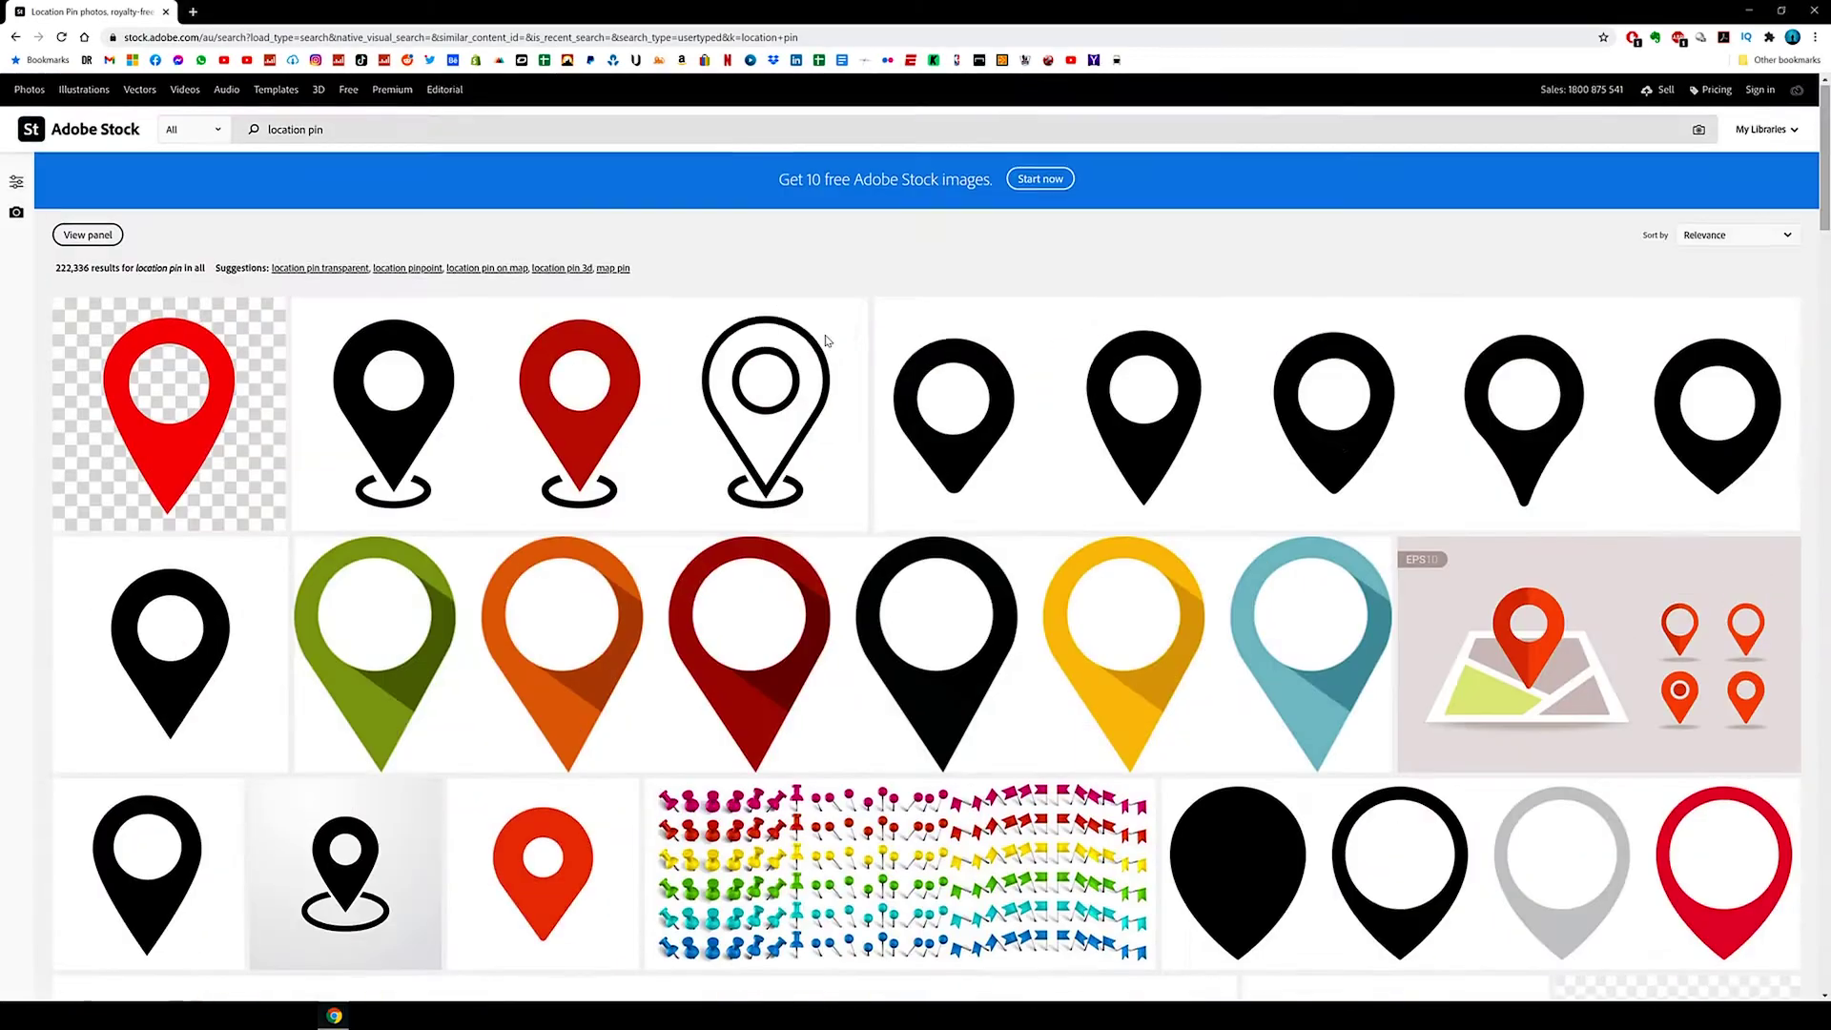
{"action": "scroll", "coordinate": [827, 341], "scroll_direction": "down", "scroll_amount": 2}
{"action": "scroll", "coordinate": [174, 647], "scroll_direction": "down", "scroll_amount": 5}
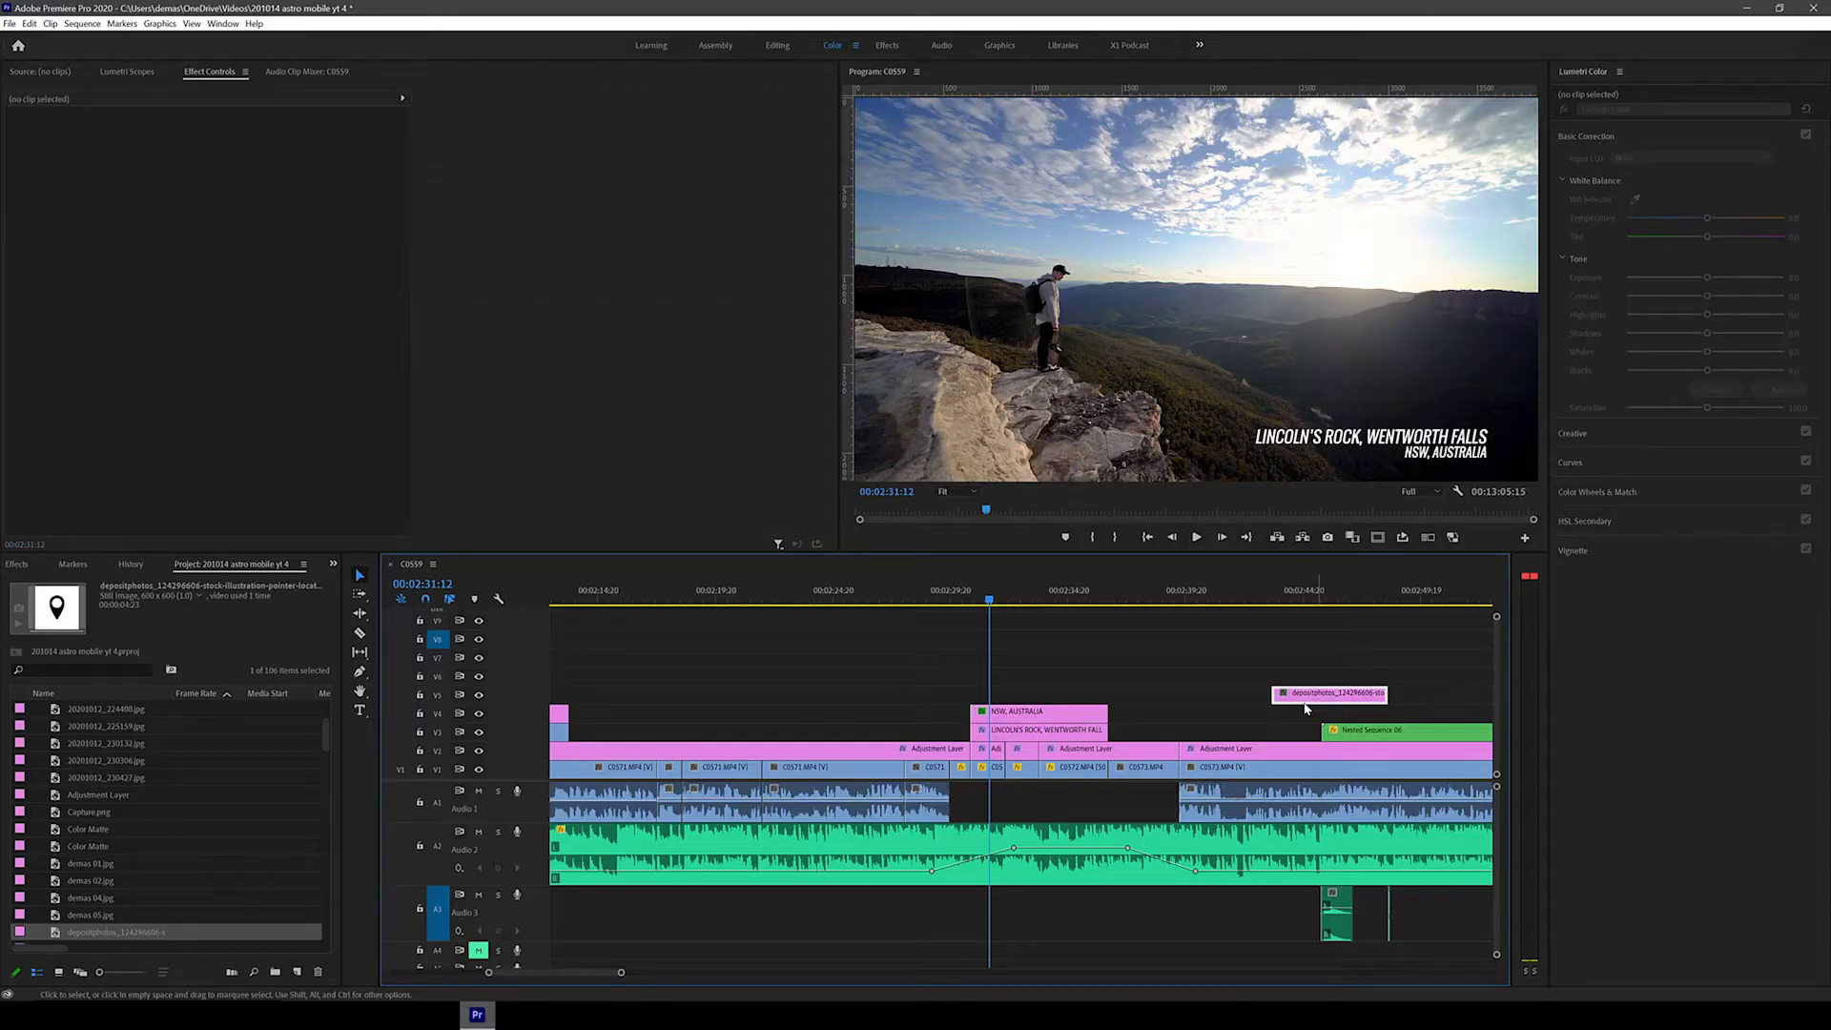
- Place the pin image clip on V5 in line with the titles, apply Invert, and set the Lighten blend mode
{"action": "left_click_drag", "start_coordinate": [1254, 707], "coordinate": [1108, 696]}
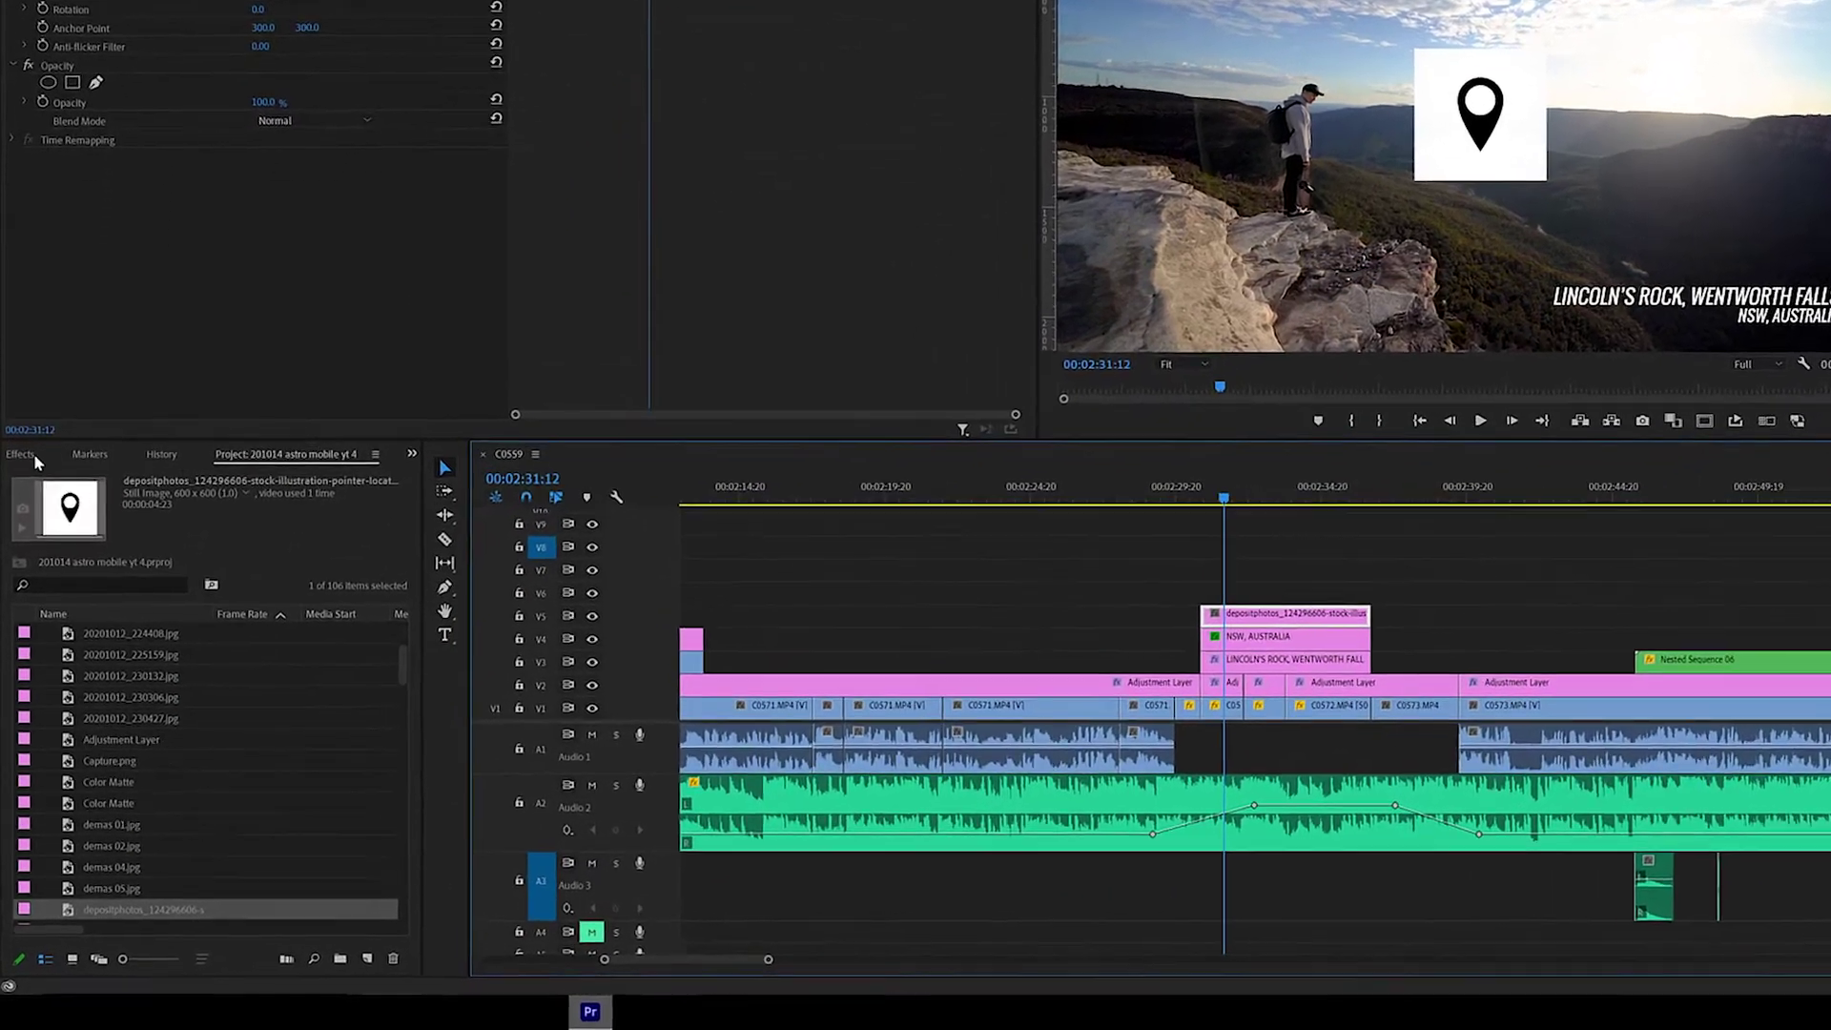
{"action": "left_click", "coordinate": [17, 564]}
{"action": "left_click", "coordinate": [58, 581]}
{"action": "type", "text": "invert"}
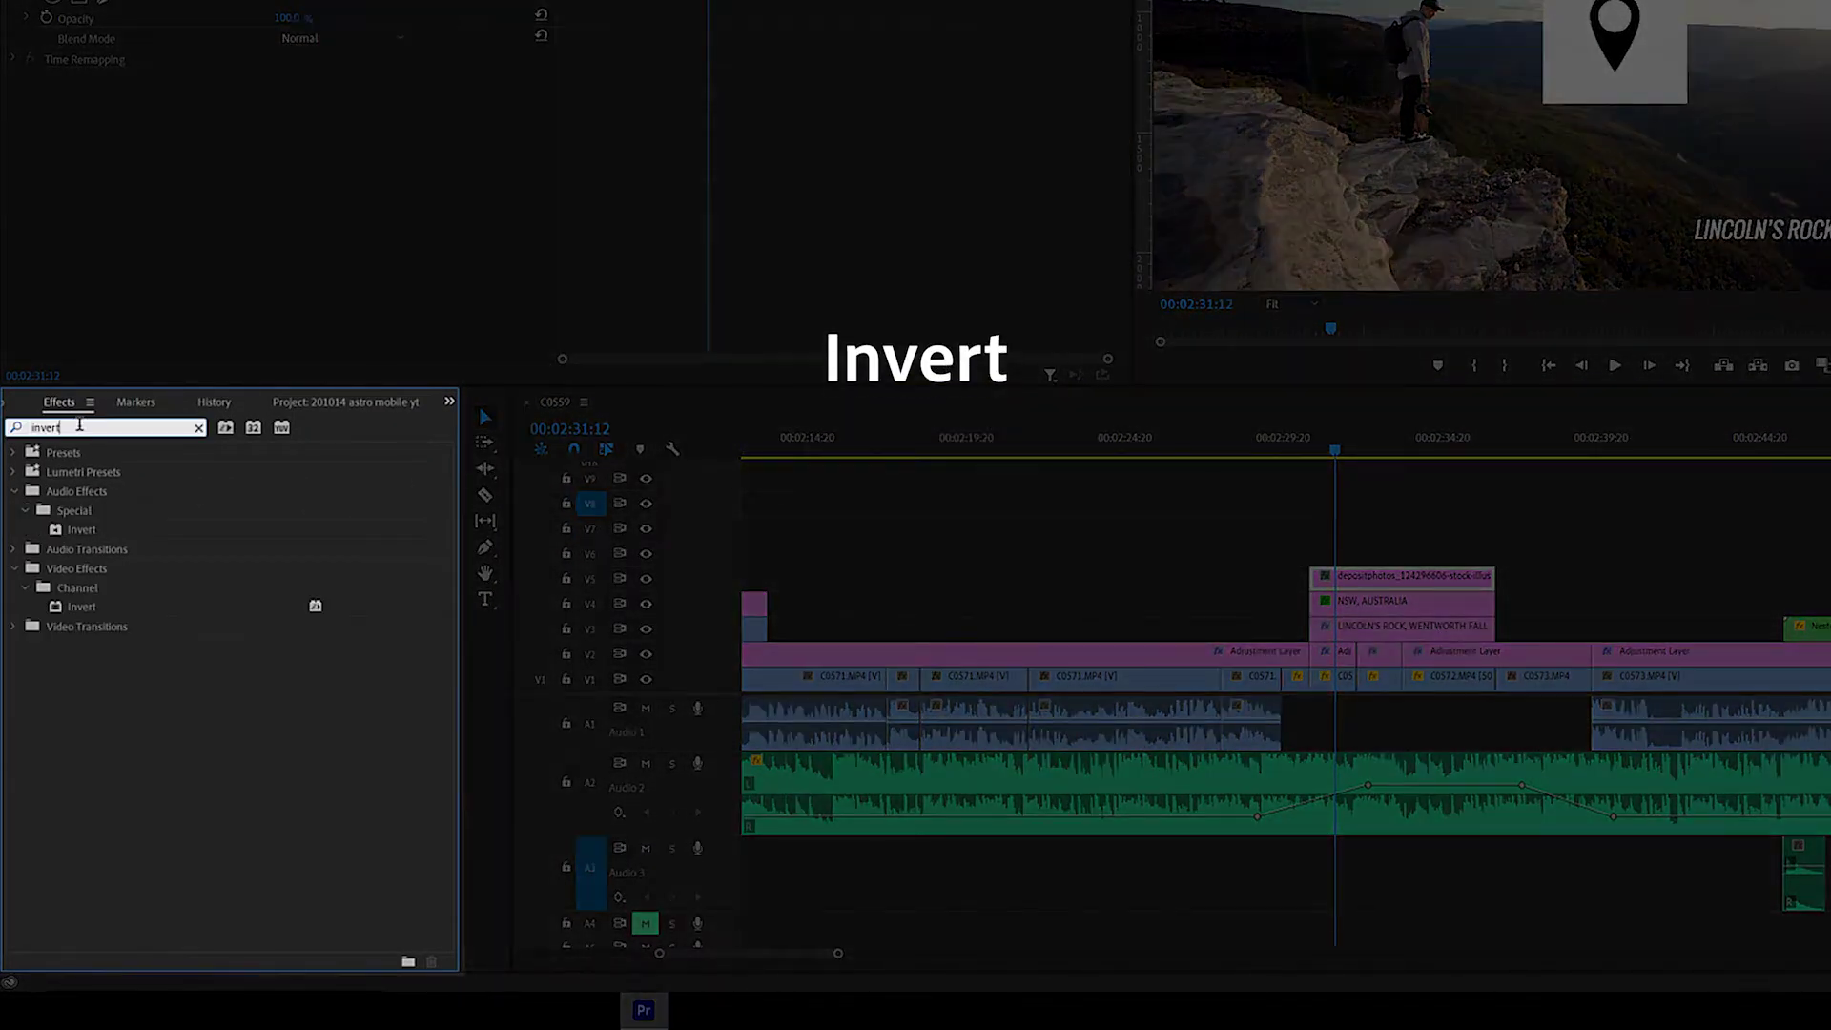
{"action": "left_click", "coordinate": [81, 607]}
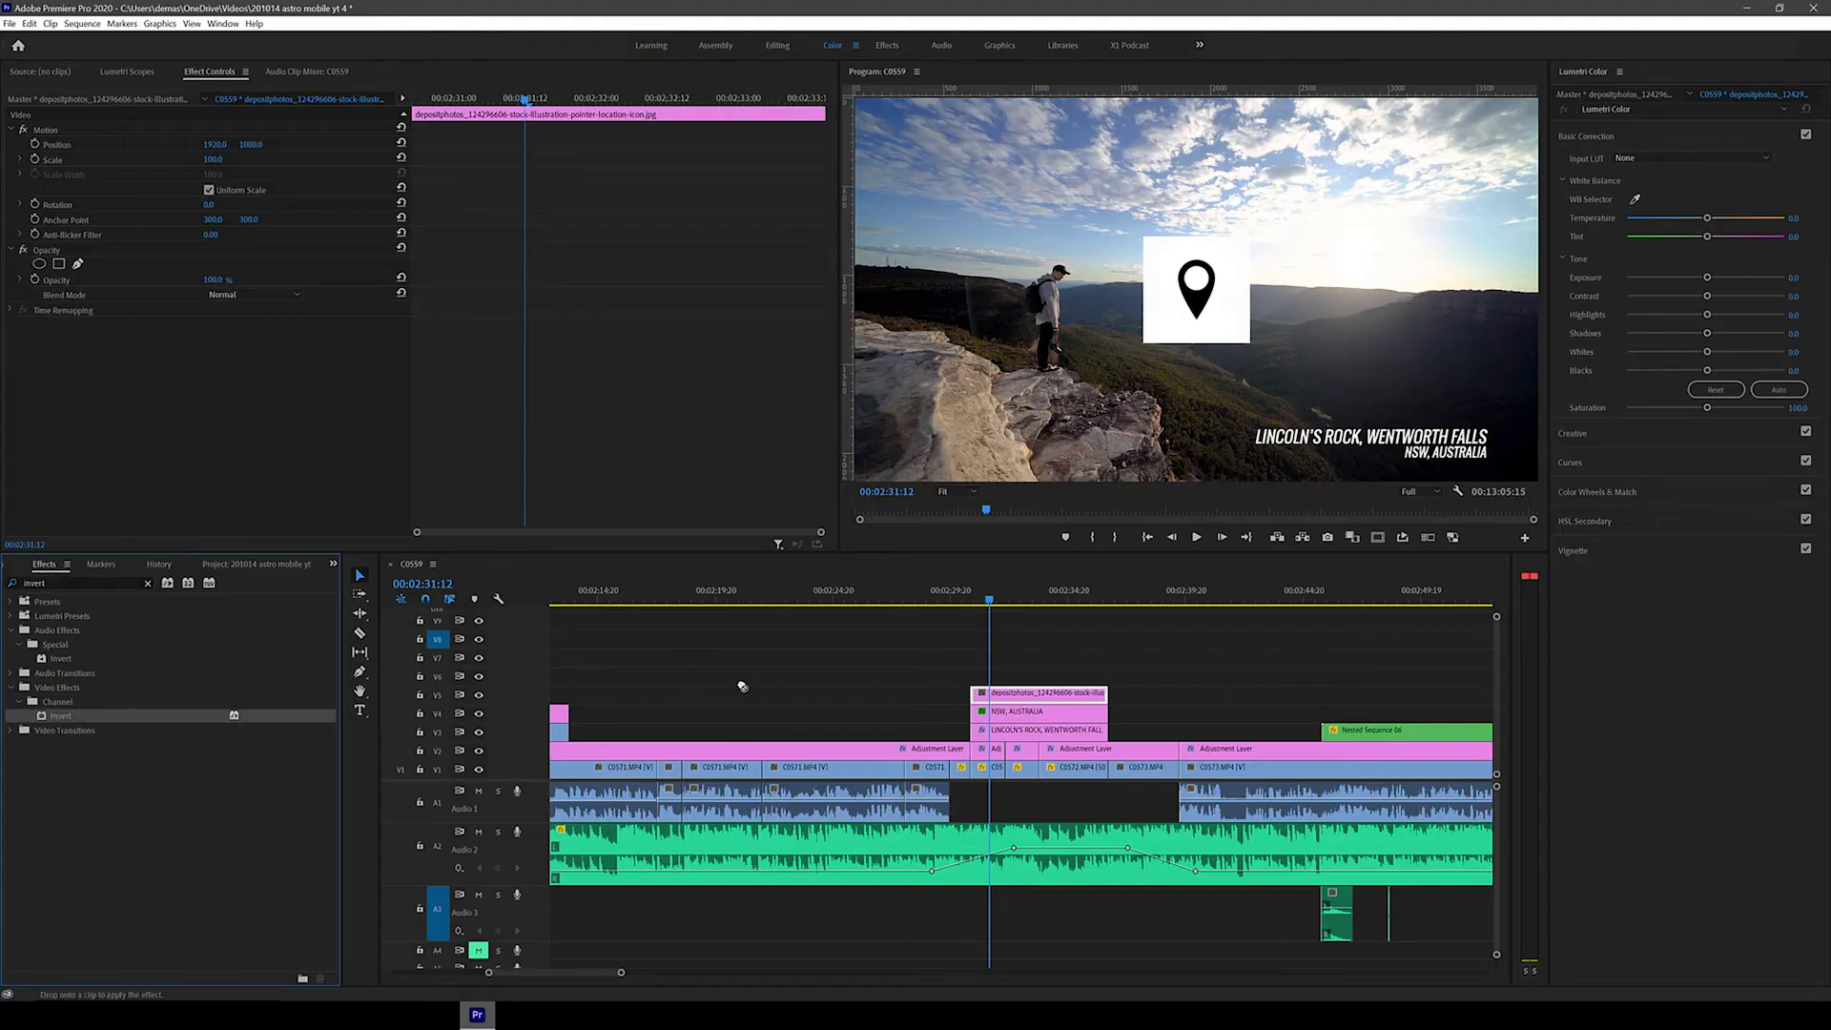
{"action": "left_click_drag", "start_coordinate": [742, 687], "coordinate": [1039, 693]}
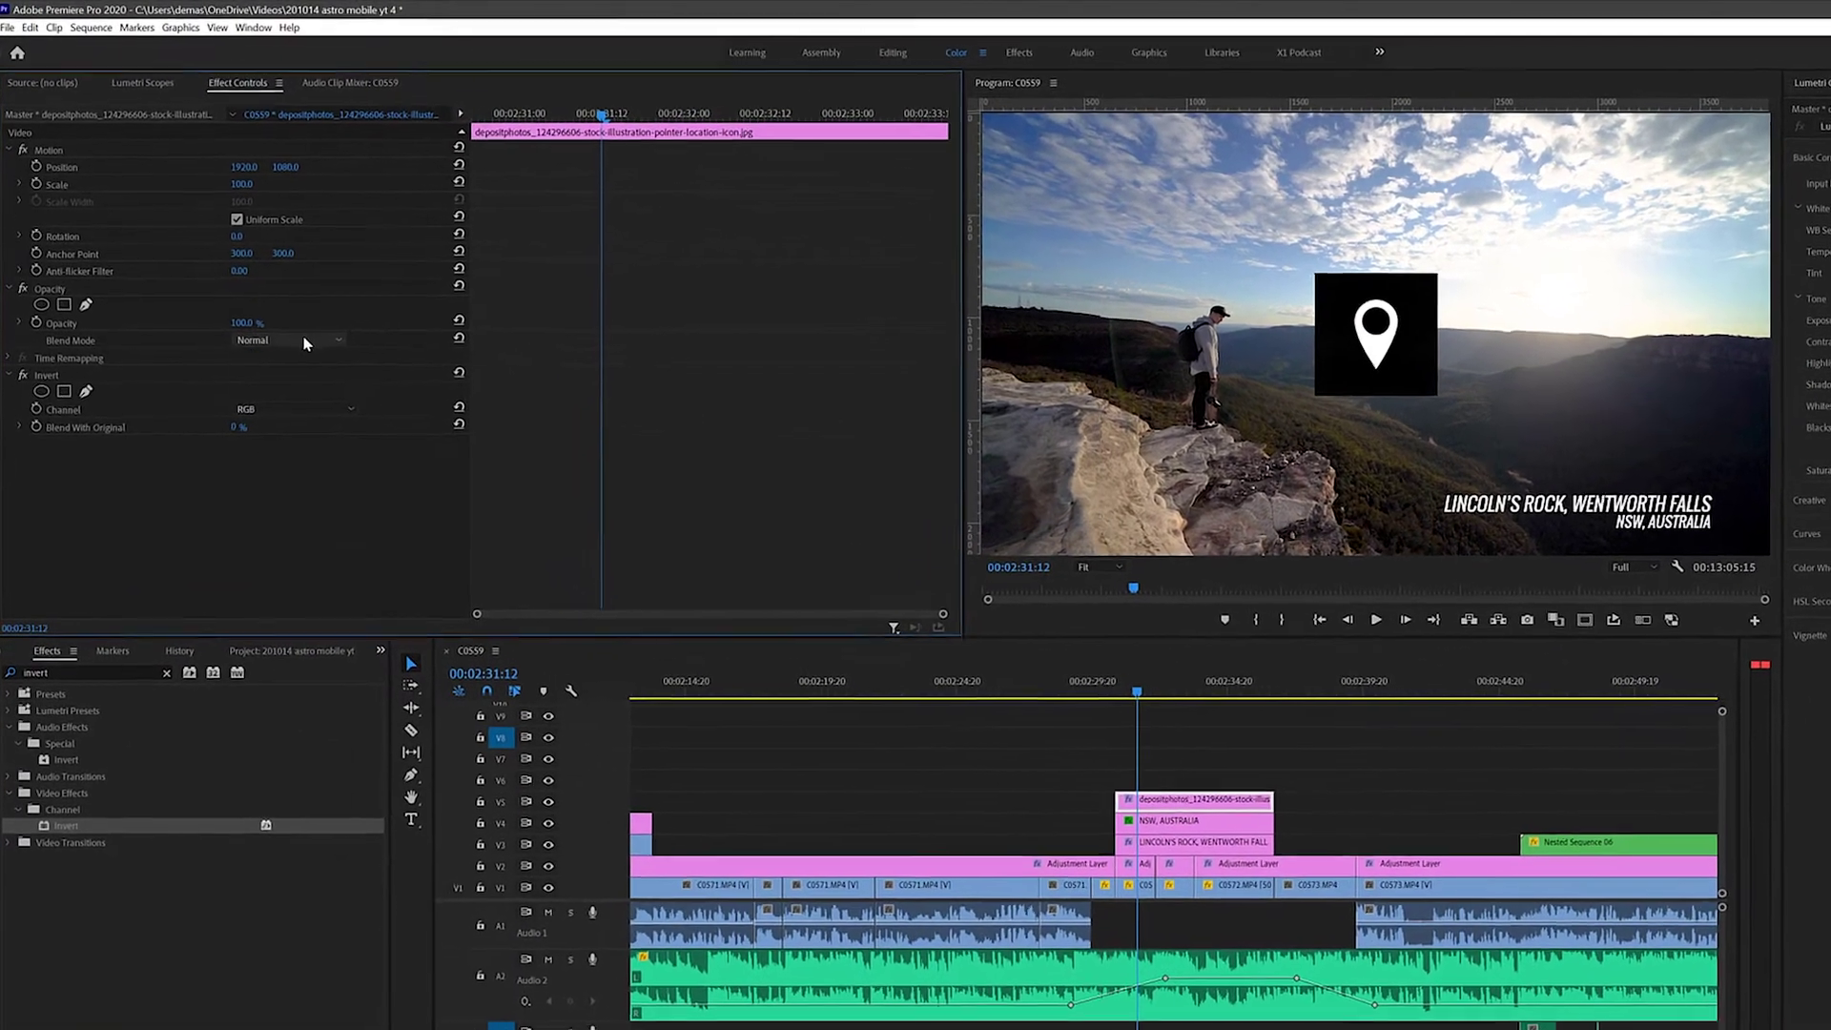
{"action": "left_click", "coordinate": [305, 343]}
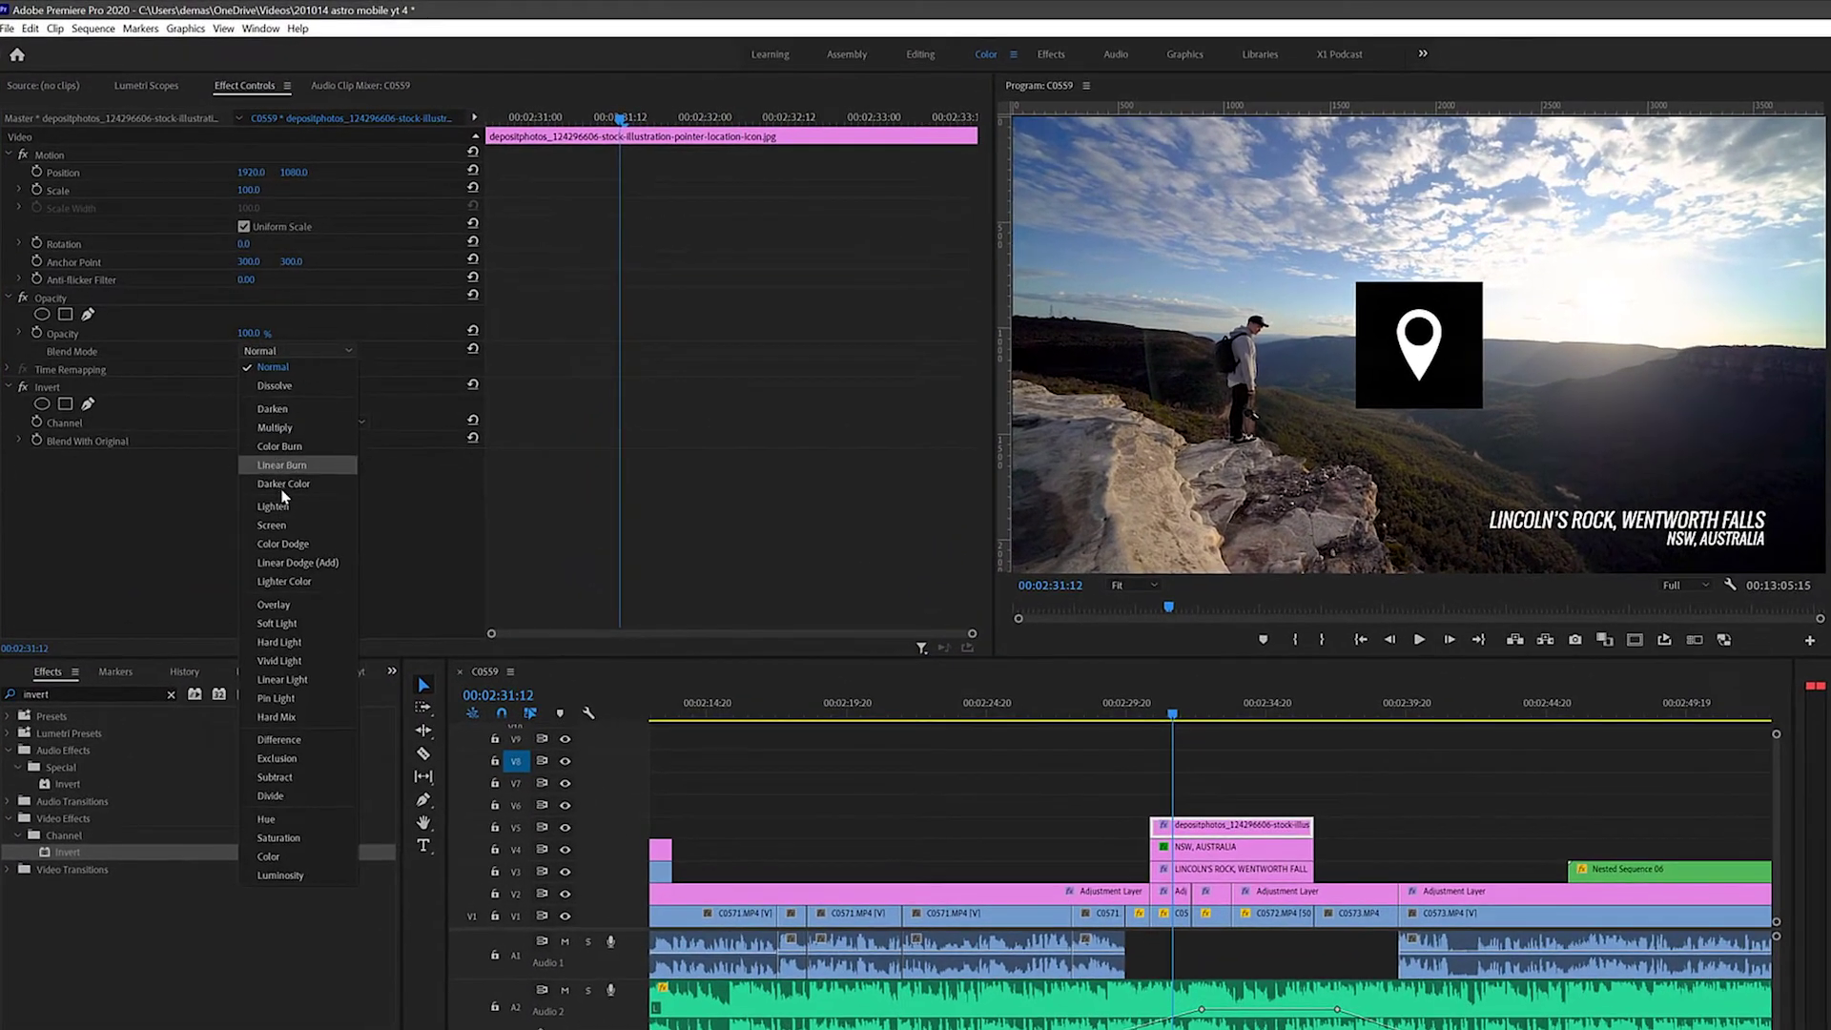
{"action": "left_click", "coordinate": [274, 497]}
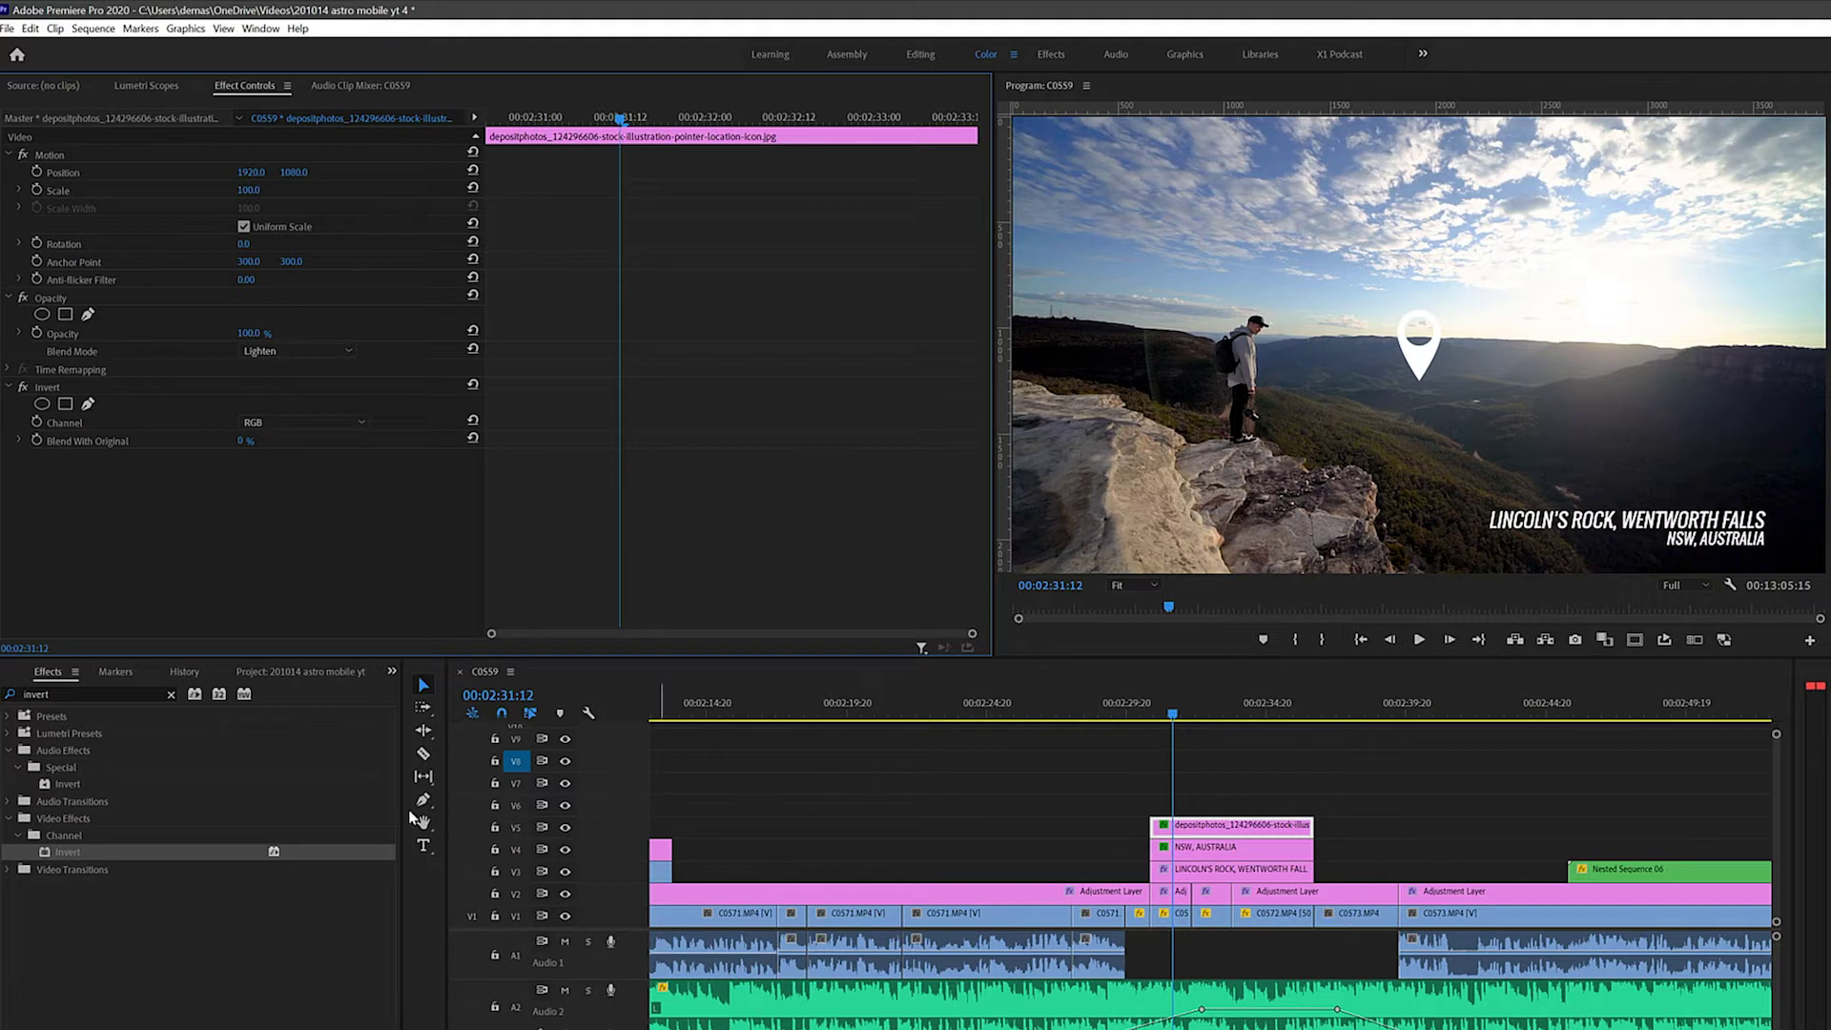
- Move the pin just right of the caption via Position X/Y and scale it to 70
{"action": "left_click_drag", "start_coordinate": [250, 172], "coordinate": [411, 172]}
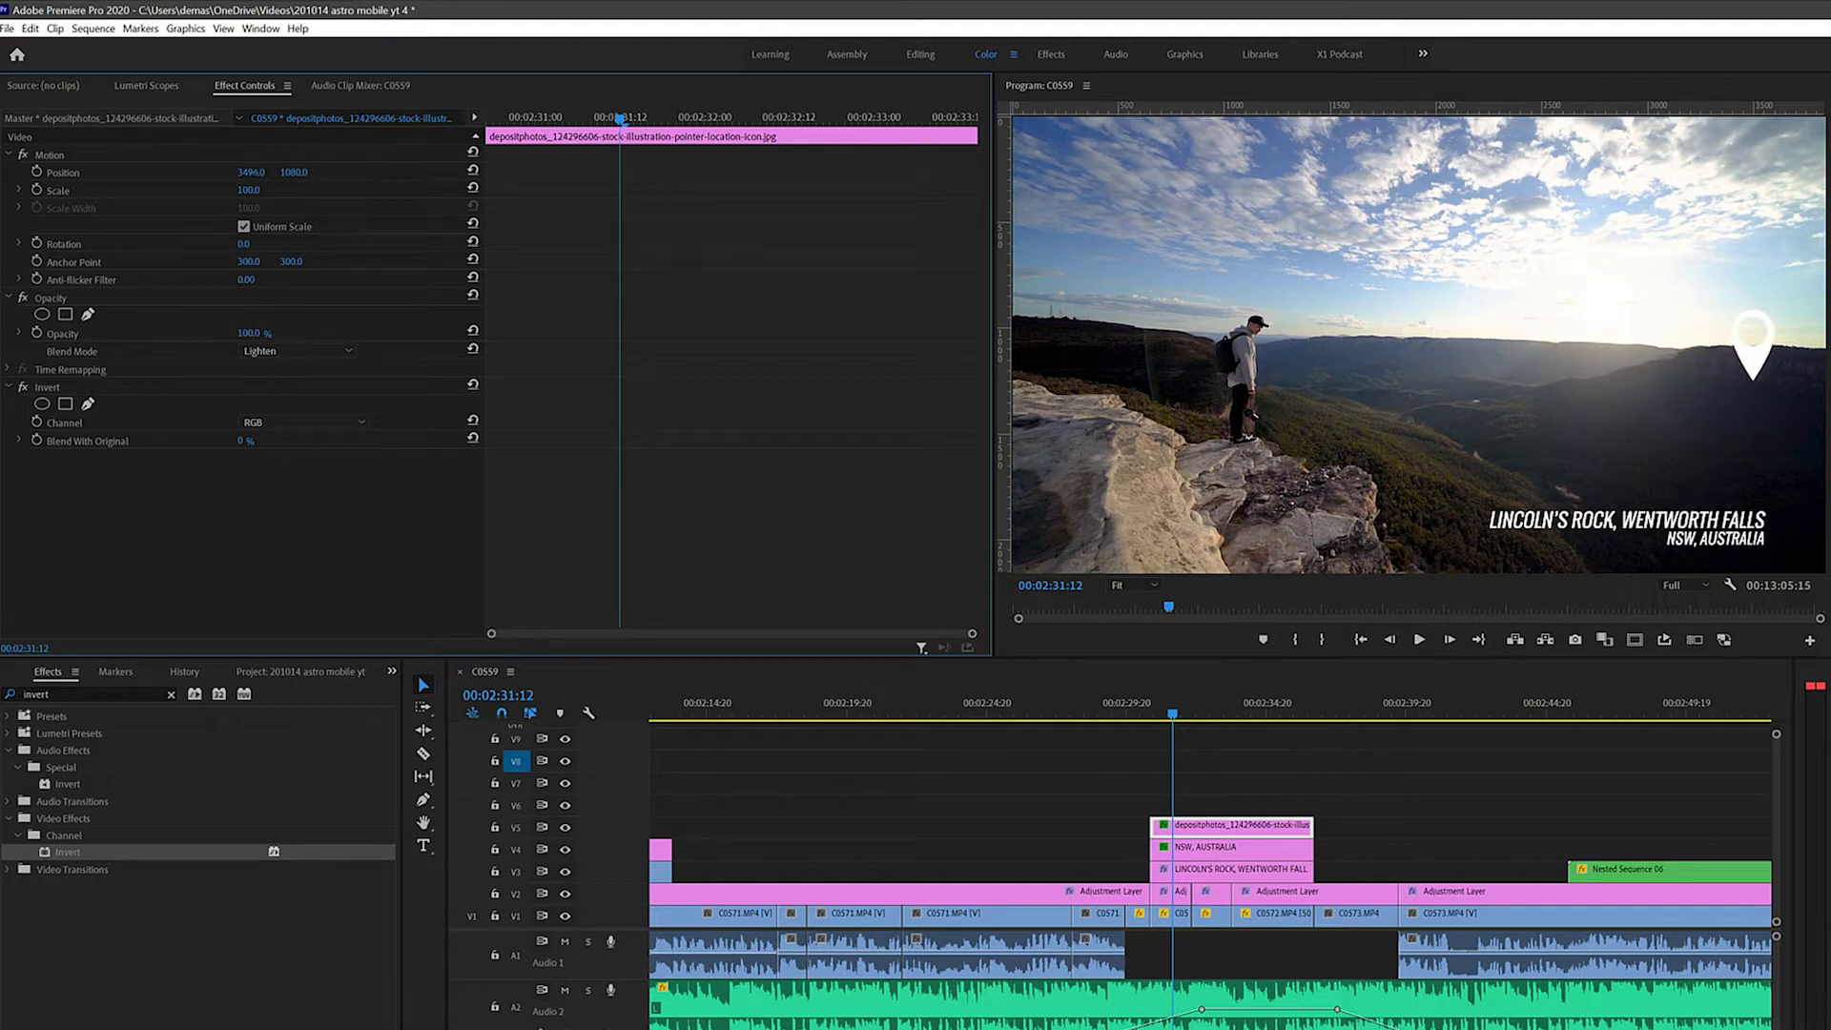
{"action": "left_click_drag", "start_coordinate": [294, 171], "coordinate": [362, 172]}
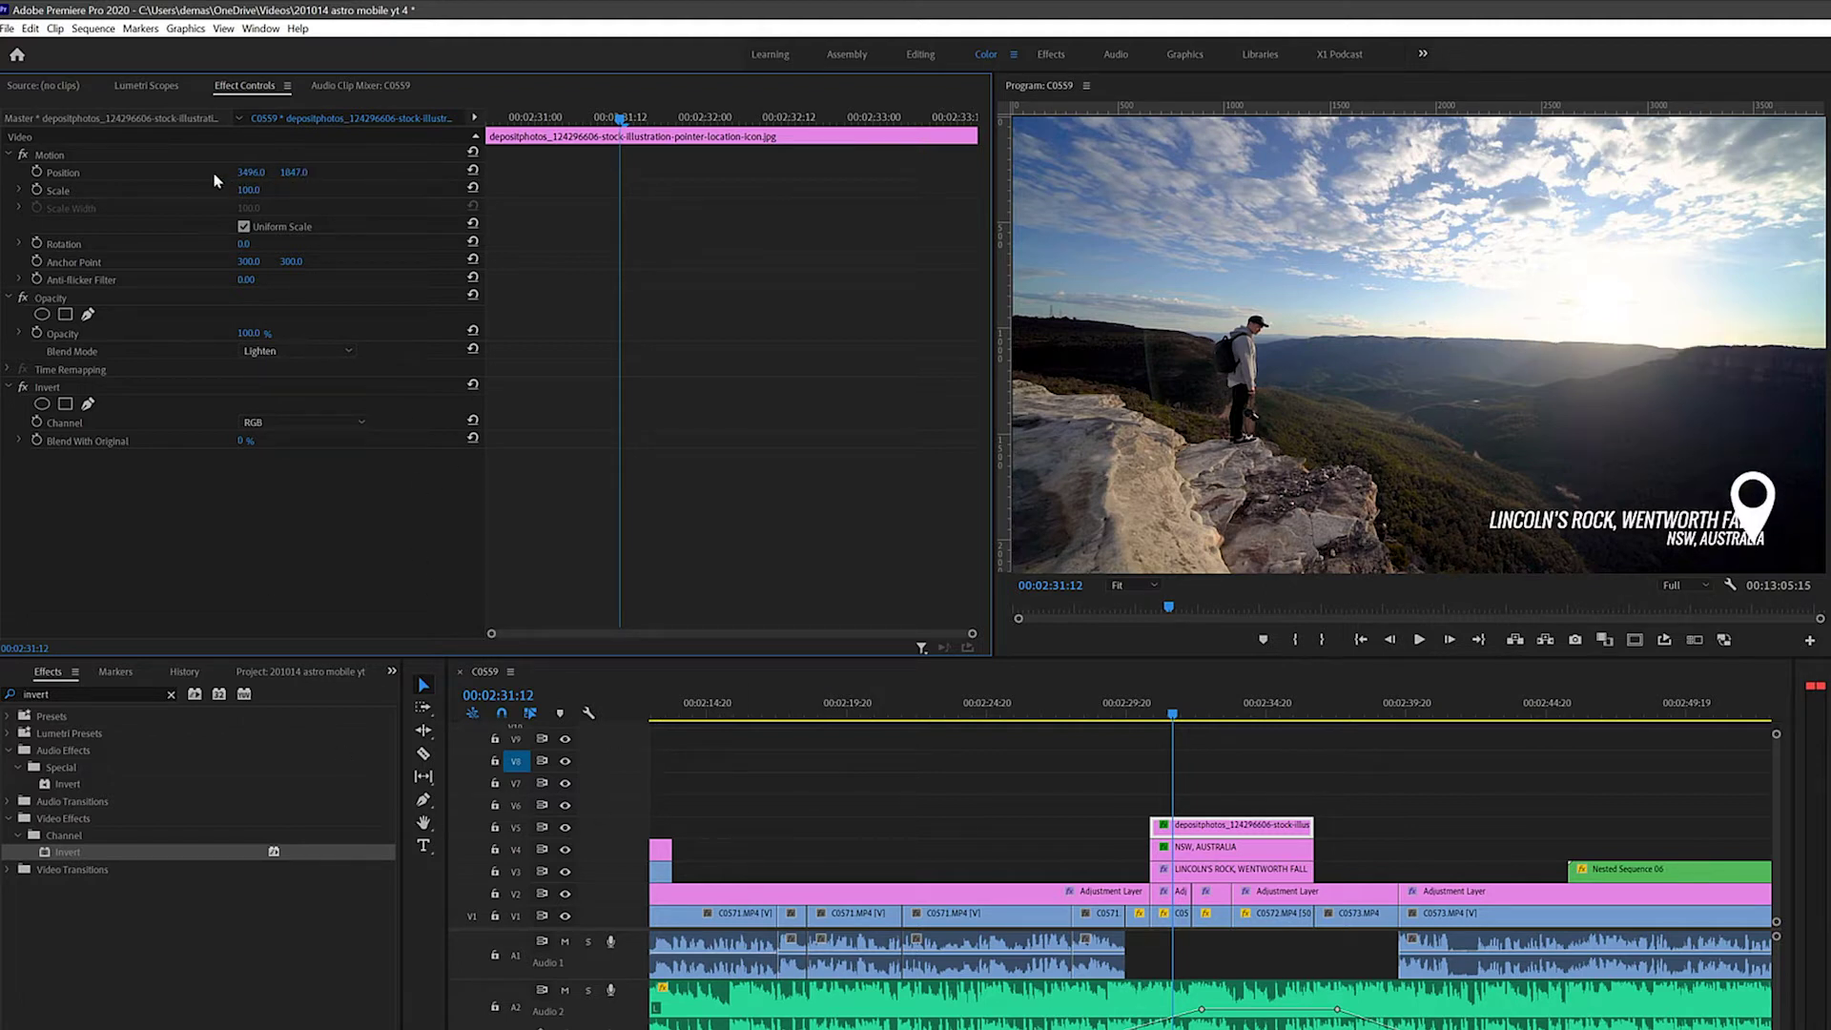
{"action": "left_click_drag", "start_coordinate": [250, 171], "coordinate": [276, 189]}
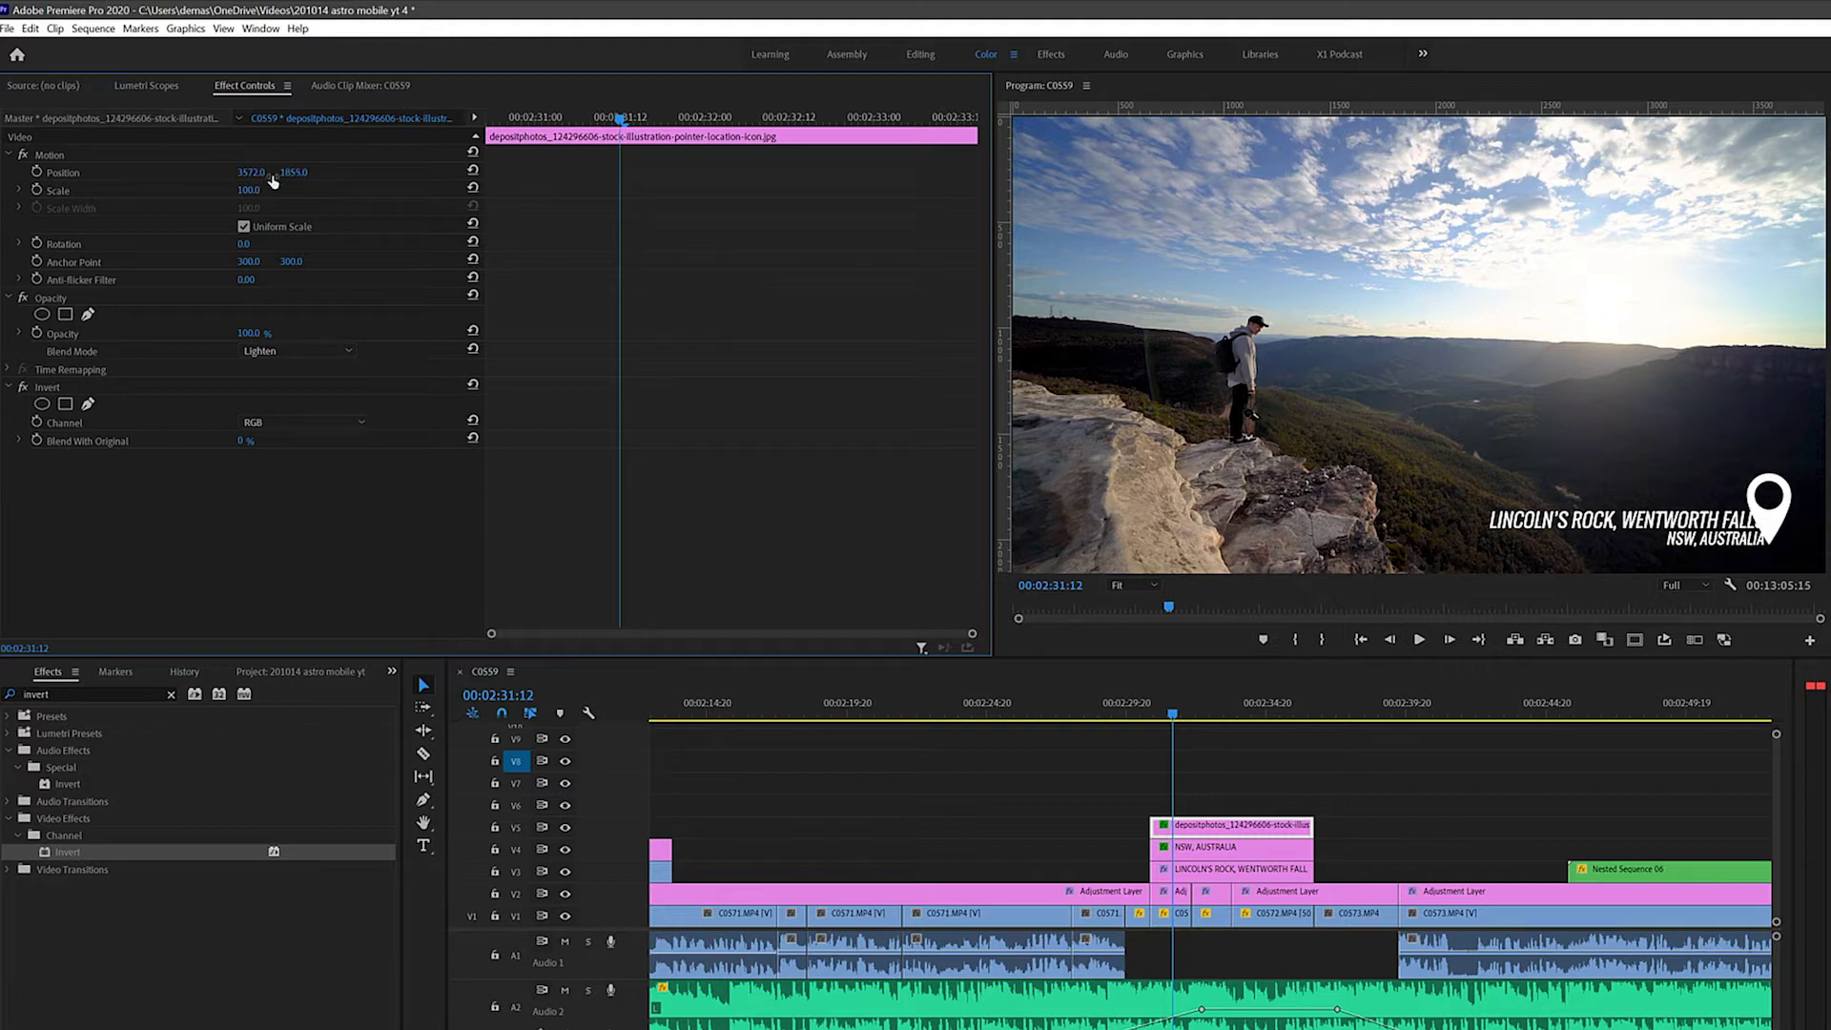
{"action": "mouse_move", "coordinate": [1769, 520]}
{"action": "left_mouse_down"}
{"action": "mouse_move", "coordinate": [1662, 438]}
{"action": "mouse_move", "coordinate": [1691, 507]}
{"action": "mouse_move", "coordinate": [1774, 538]}
{"action": "left_mouse_up"}
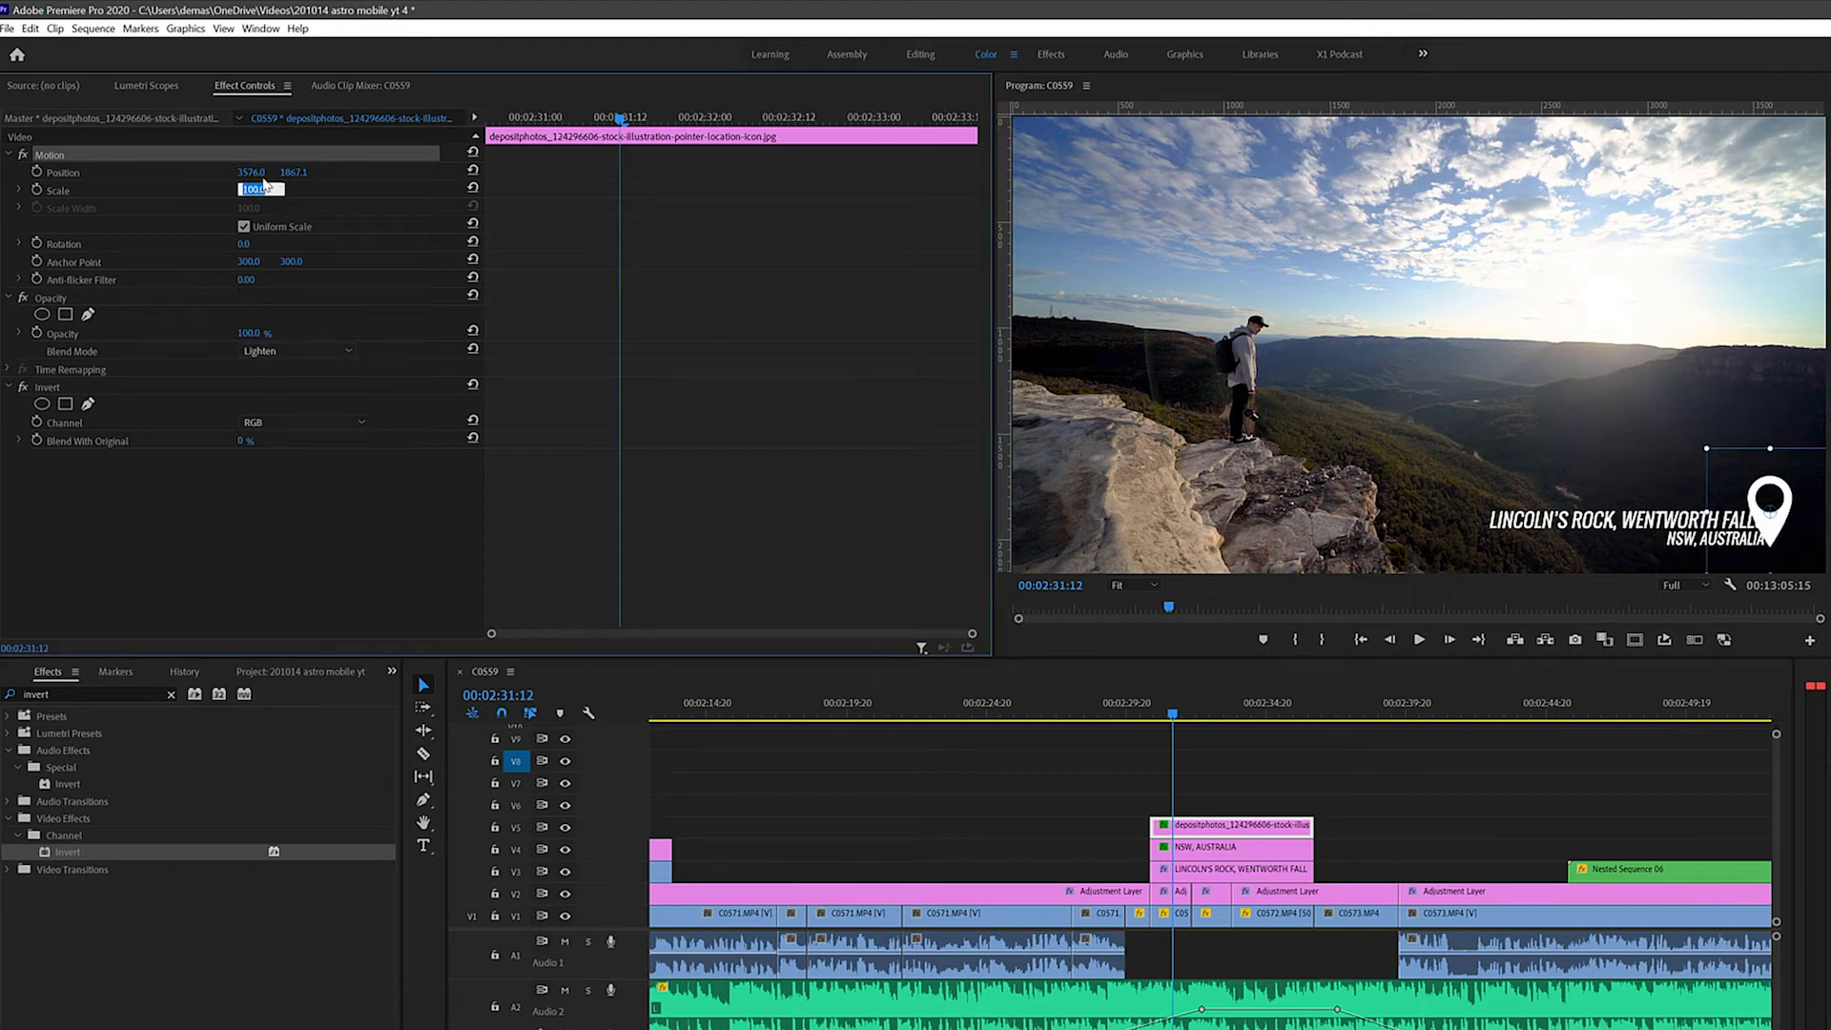
{"action": "type", "text": "70"}
{"action": "key", "text": "Return"}
{"action": "left_click_drag", "start_coordinate": [1774, 504], "coordinate": [1788, 523]}
{"action": "left_click", "coordinate": [1564, 458]}
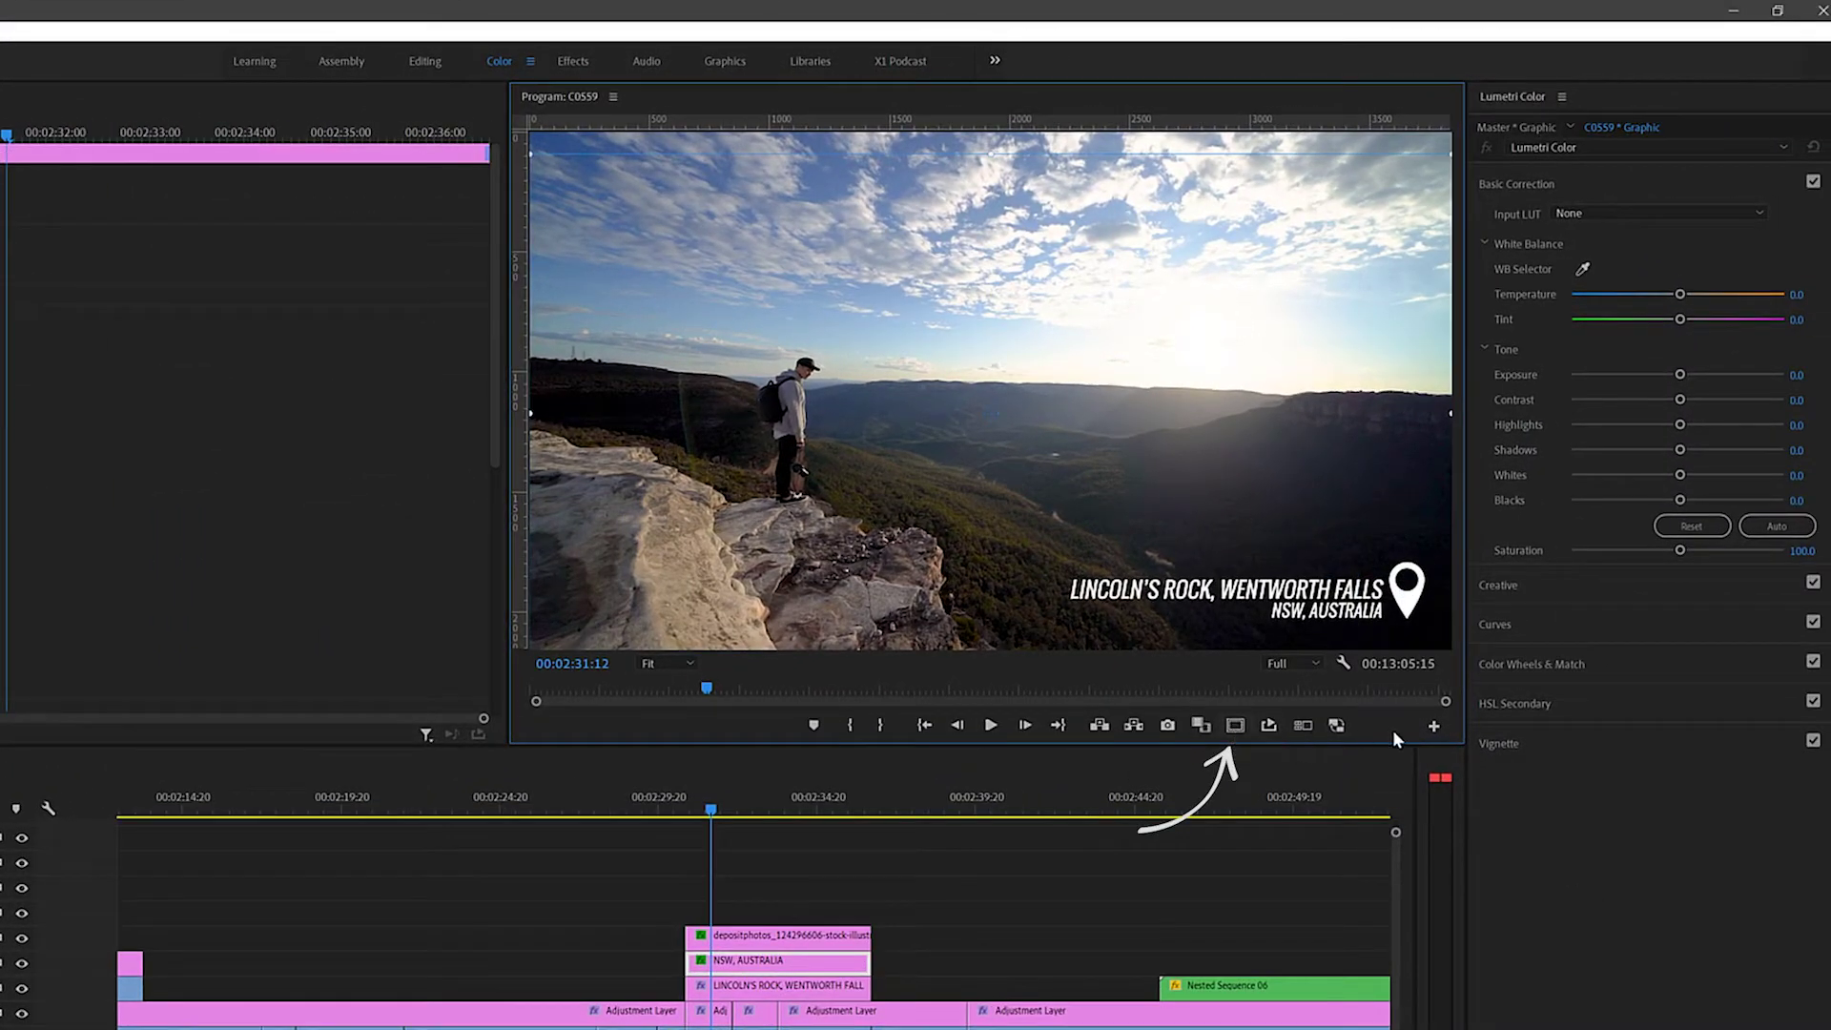
- Add the Safe Margins button to the Program Monitor controls and show the guides
{"action": "left_click", "coordinate": [1433, 726]}
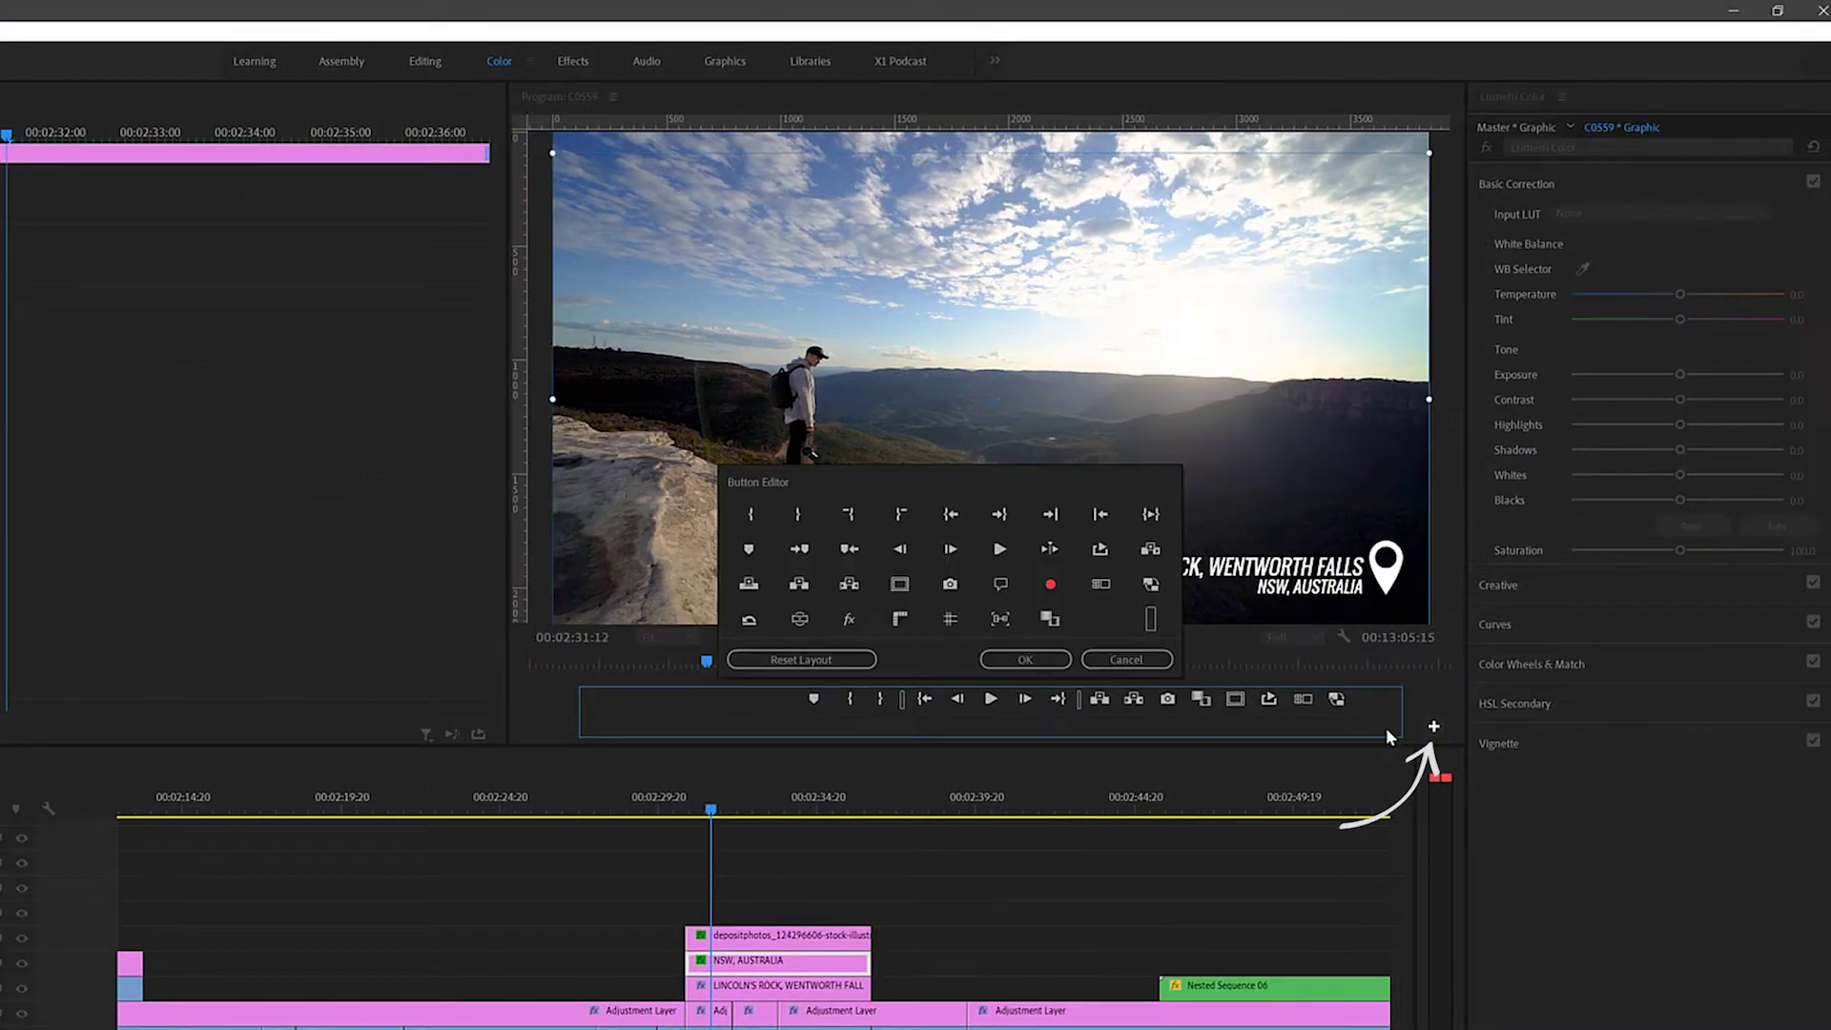
{"action": "mouse_move", "coordinate": [900, 584]}
{"action": "left_mouse_down"}
{"action": "mouse_move", "coordinate": [1221, 678]}
{"action": "mouse_move", "coordinate": [1235, 700]}
{"action": "left_mouse_up"}
{"action": "left_click", "coordinate": [1040, 660]}
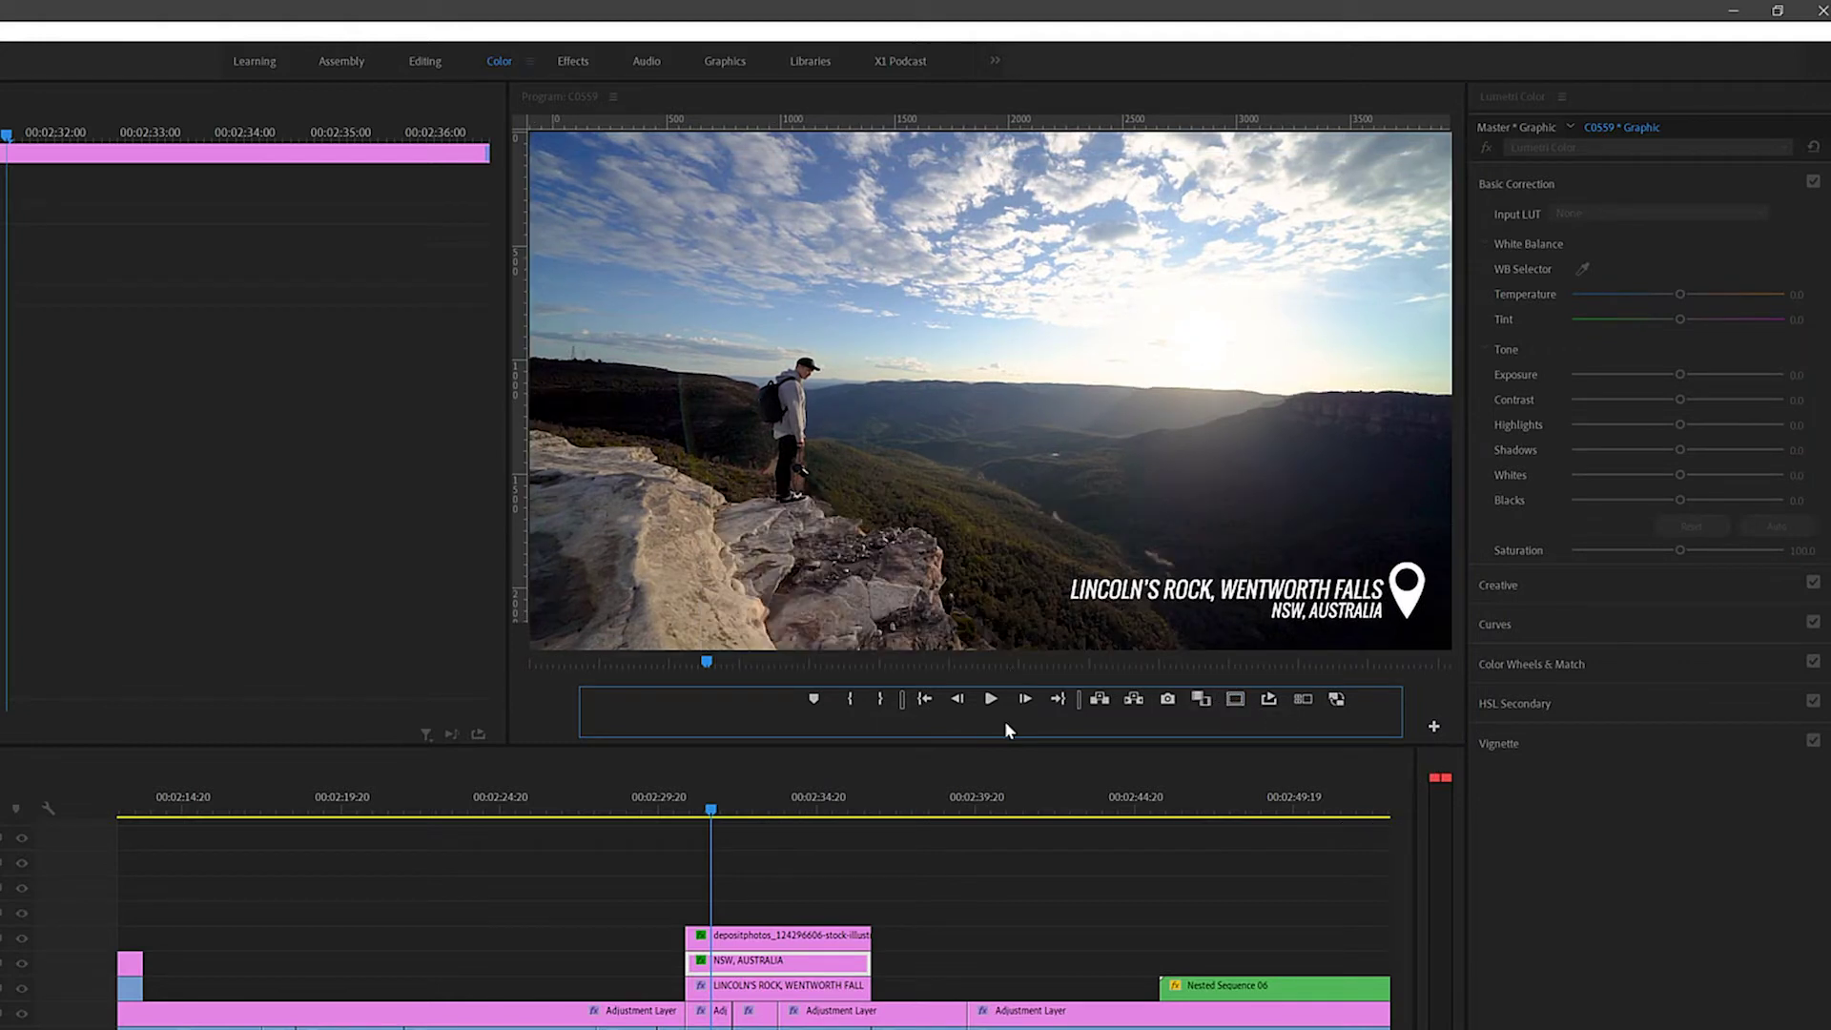
{"action": "left_click", "coordinate": [1232, 725]}
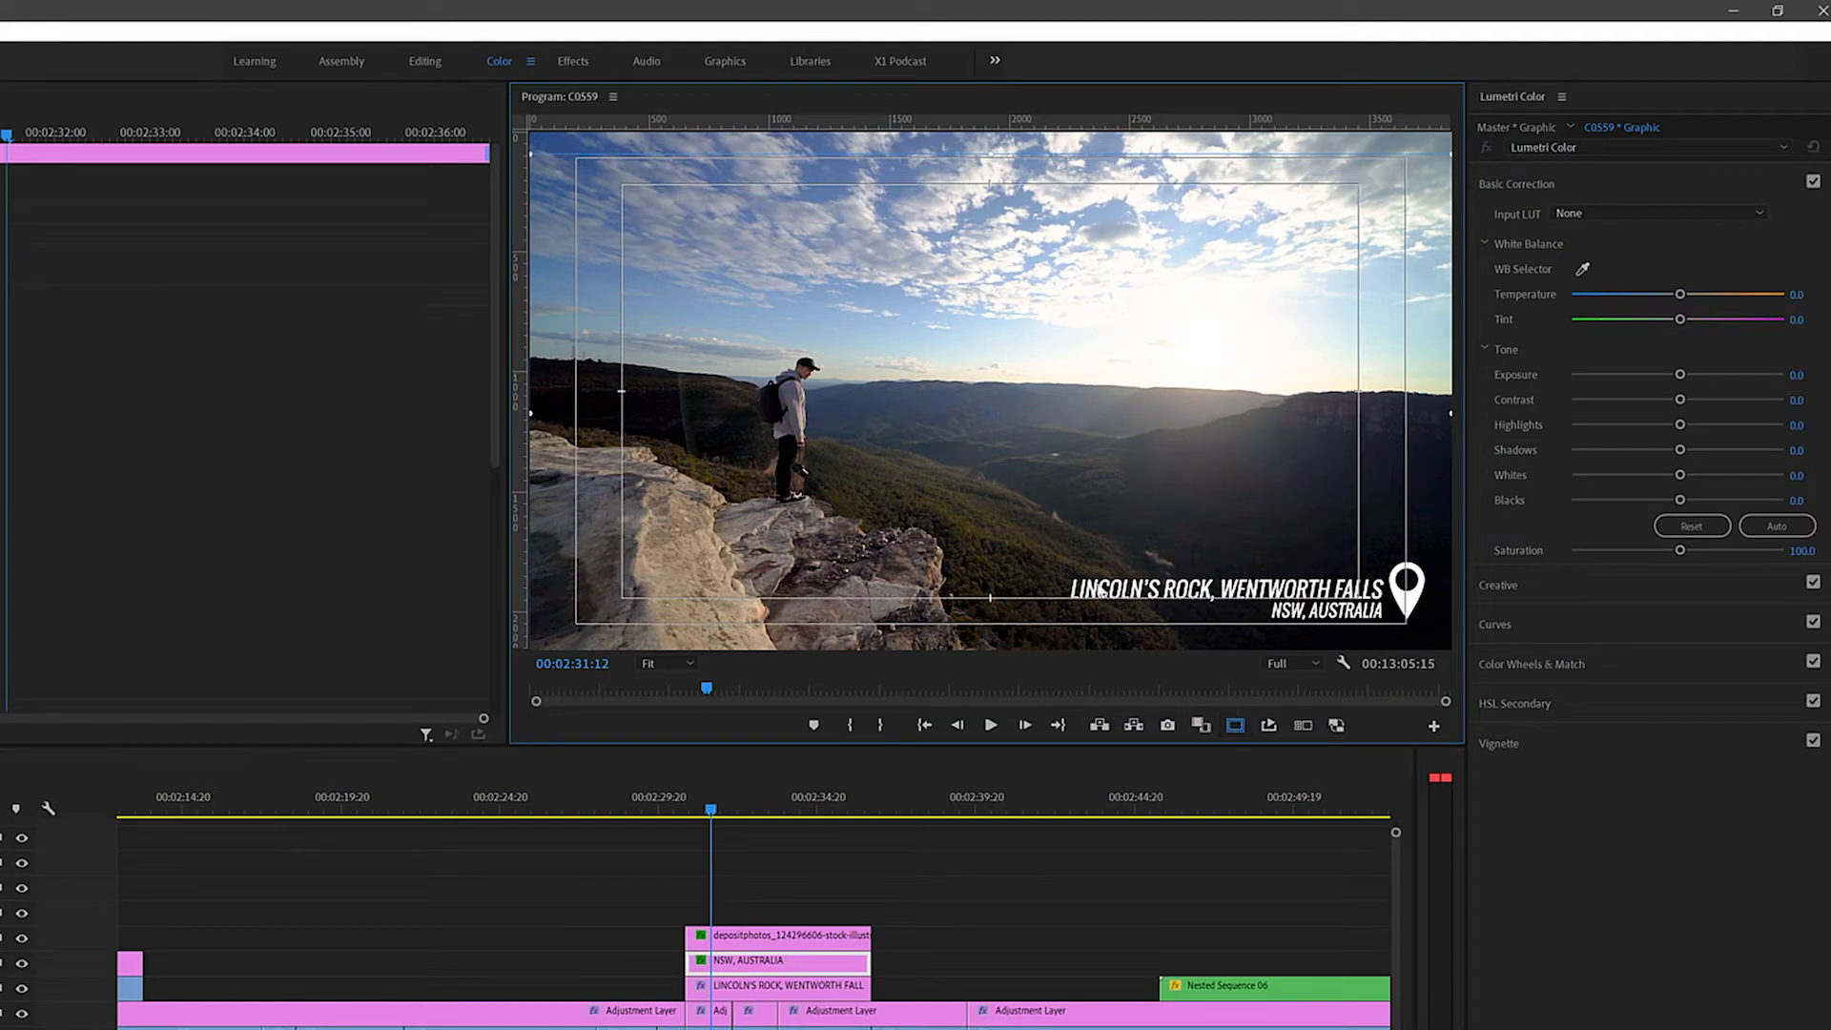
- Move both title lines and the pin left inside the safe margin, then hide the guides
{"action": "mouse_move", "coordinate": [1285, 589]}
{"action": "left_mouse_down"}
{"action": "mouse_move", "coordinate": [1253, 583]}
{"action": "mouse_move", "coordinate": [1298, 606]}
{"action": "left_mouse_up"}
{"action": "left_click_drag", "start_coordinate": [1406, 589], "coordinate": [1380, 584]}
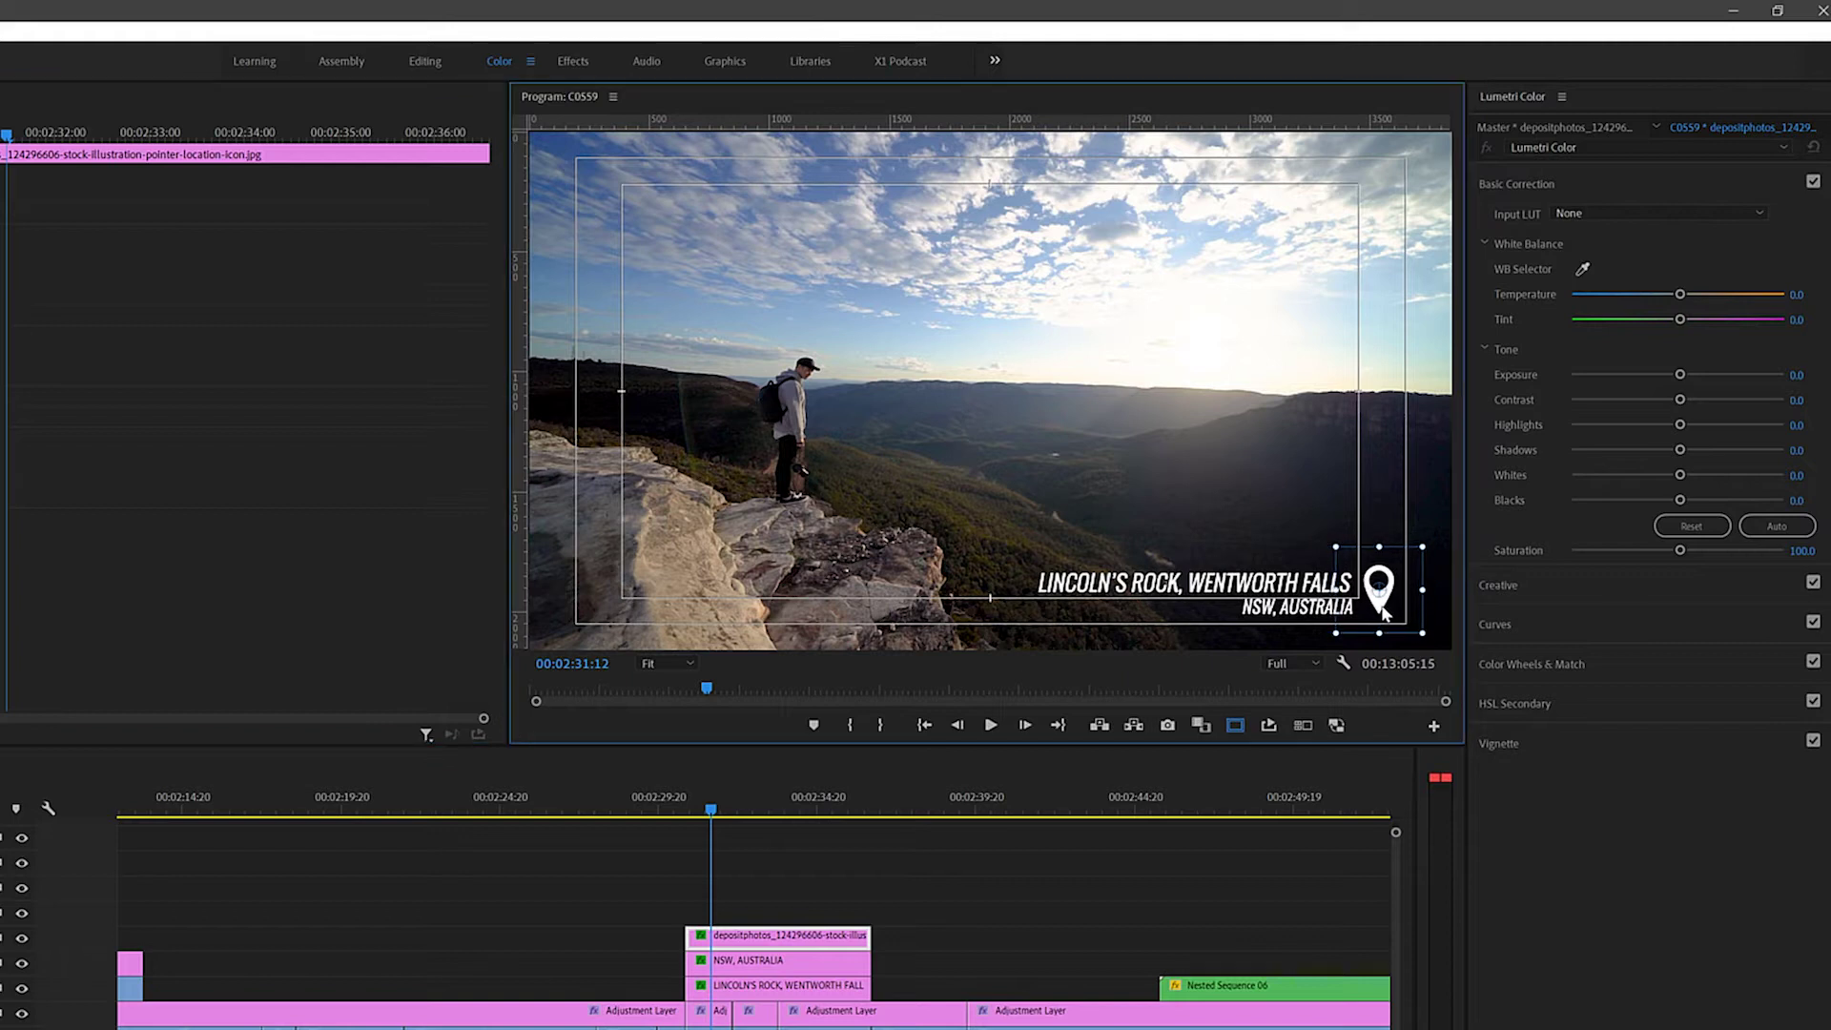
{"action": "left_click", "coordinate": [1235, 725]}
- Keyframe the pin's Scale at 60 at 00:02:30:23 and 0 at the clip start
{"action": "left_click", "coordinate": [686, 809]}
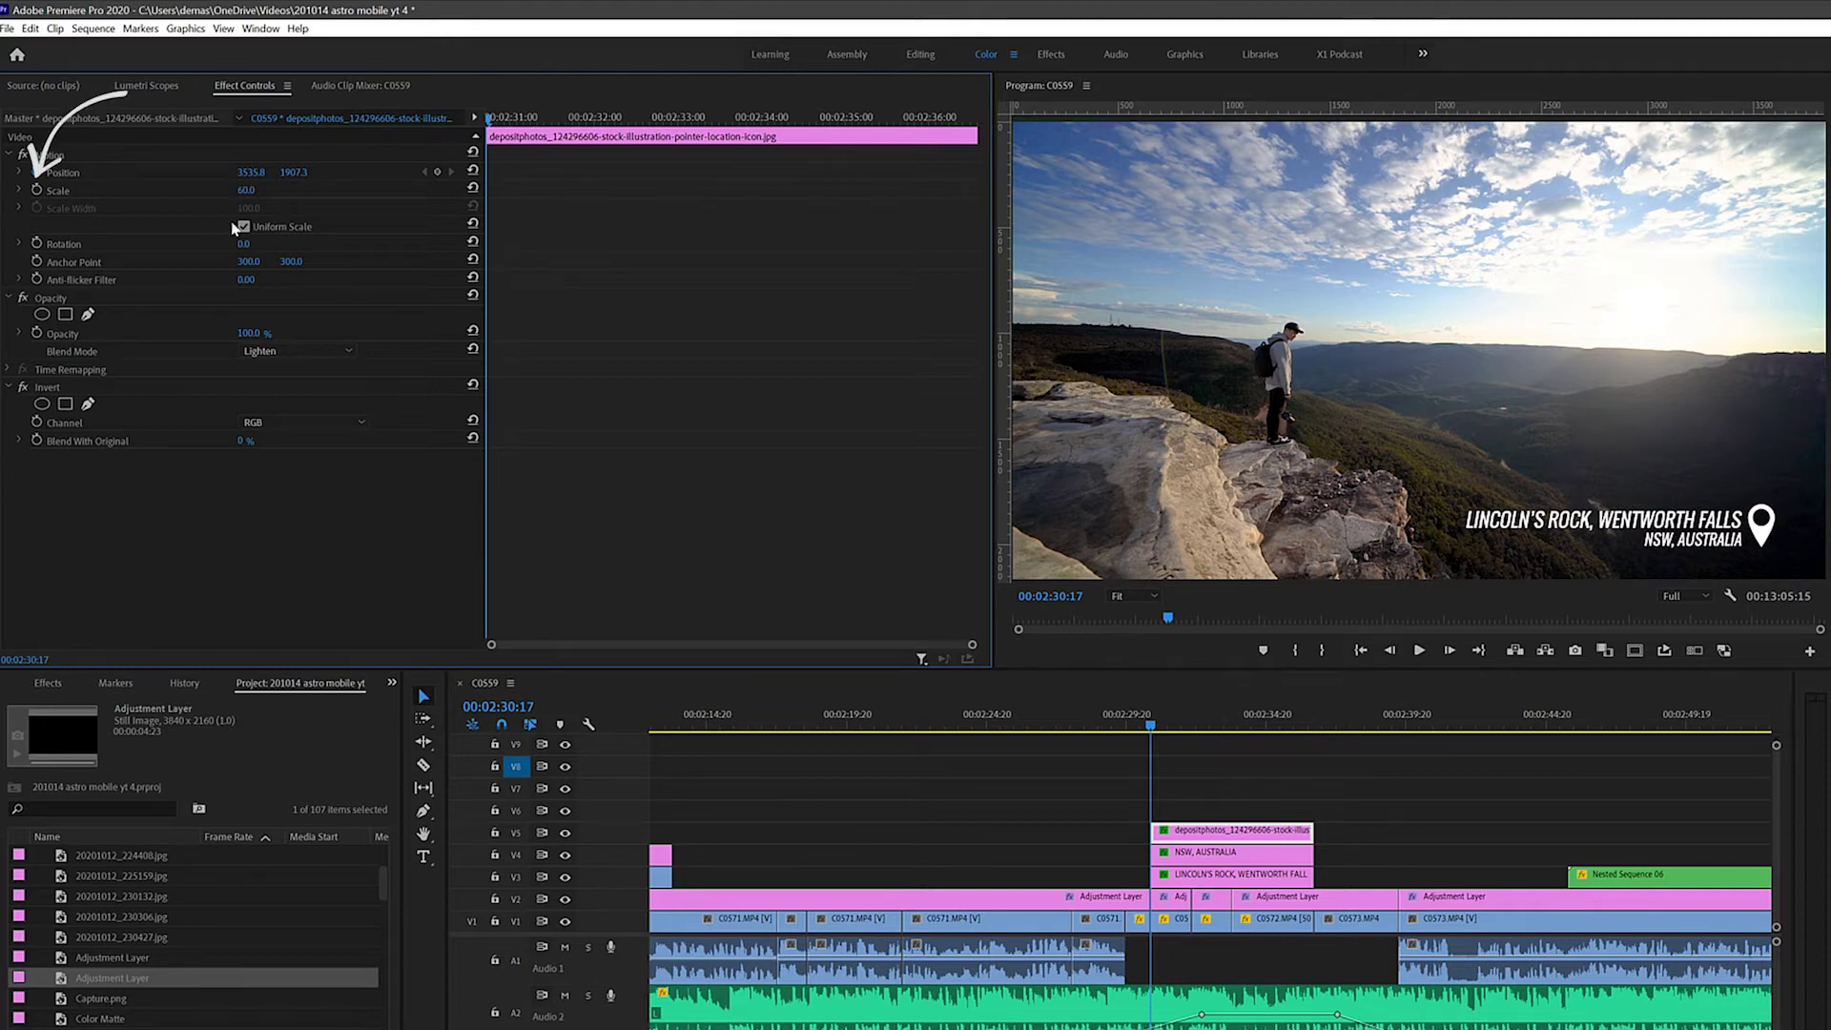
{"action": "left_click", "coordinate": [37, 190]}
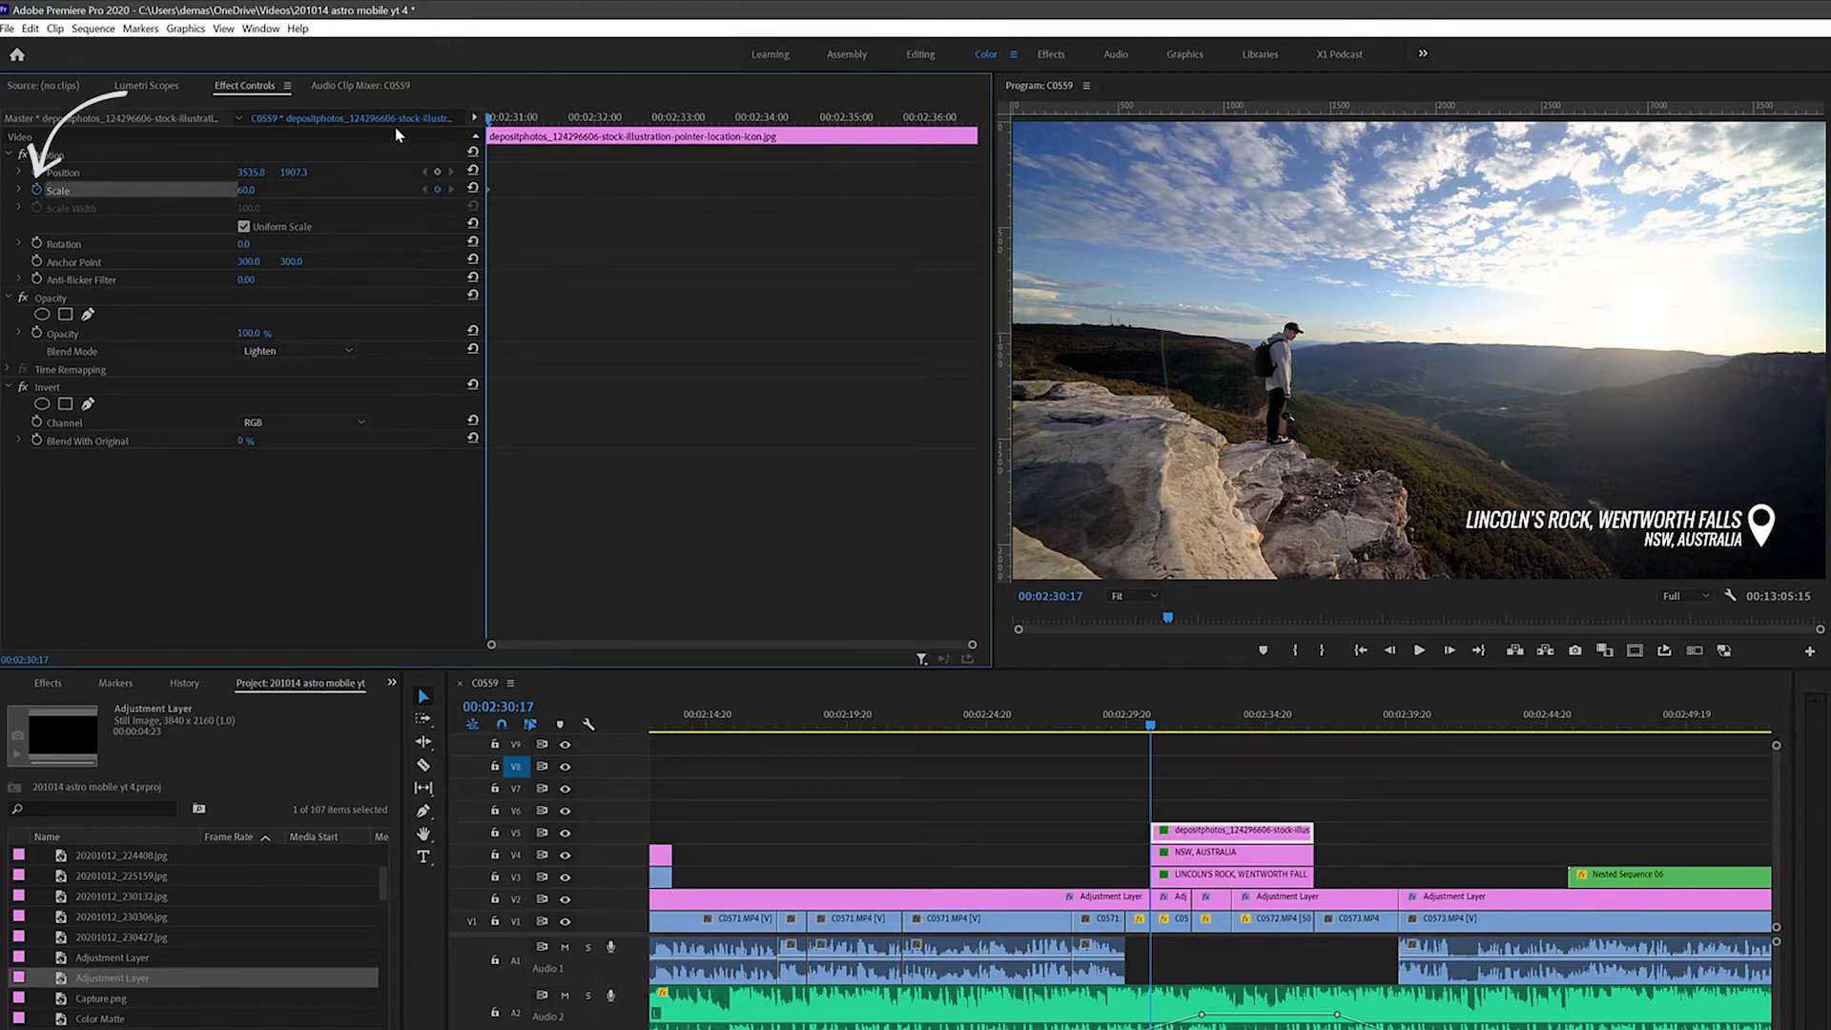
{"action": "left_click", "coordinate": [510, 117]}
{"action": "left_click", "coordinate": [507, 118]}
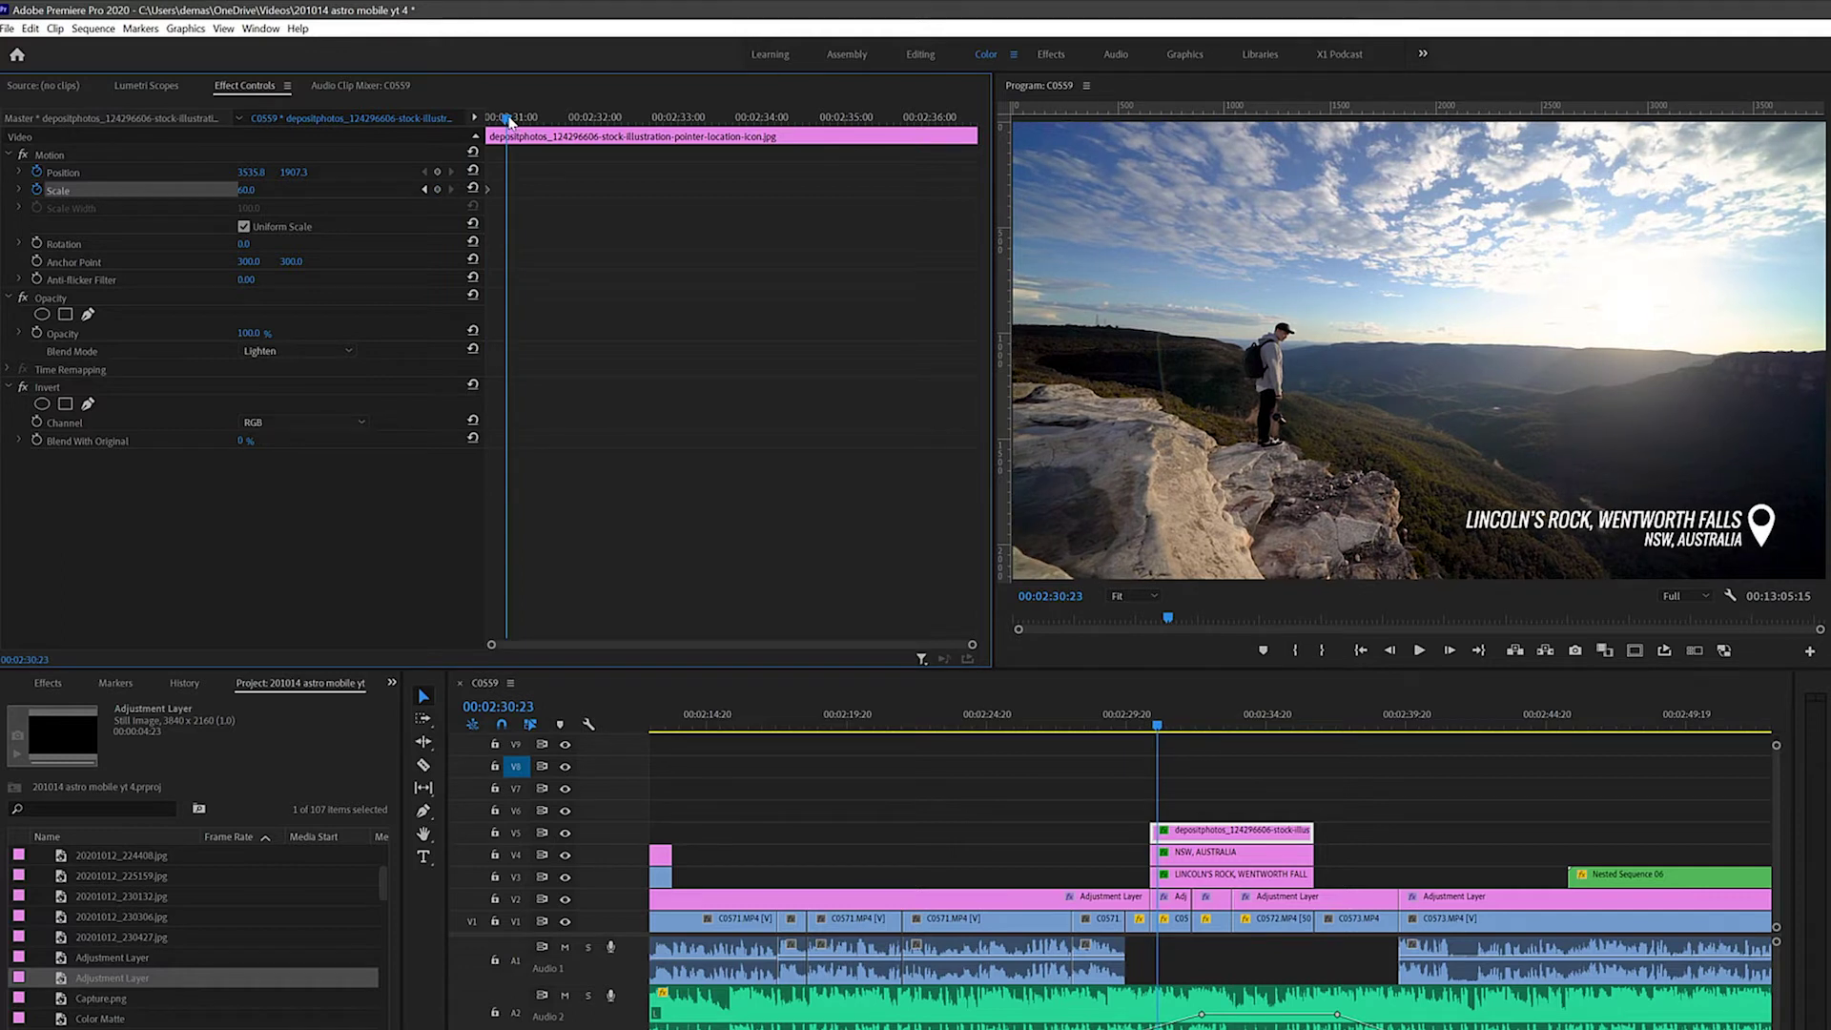
{"action": "left_click", "coordinate": [437, 188]}
{"action": "left_click_drag", "start_coordinate": [507, 119], "coordinate": [487, 117]}
{"action": "left_click_drag", "start_coordinate": [275, 194], "coordinate": [247, 194]}
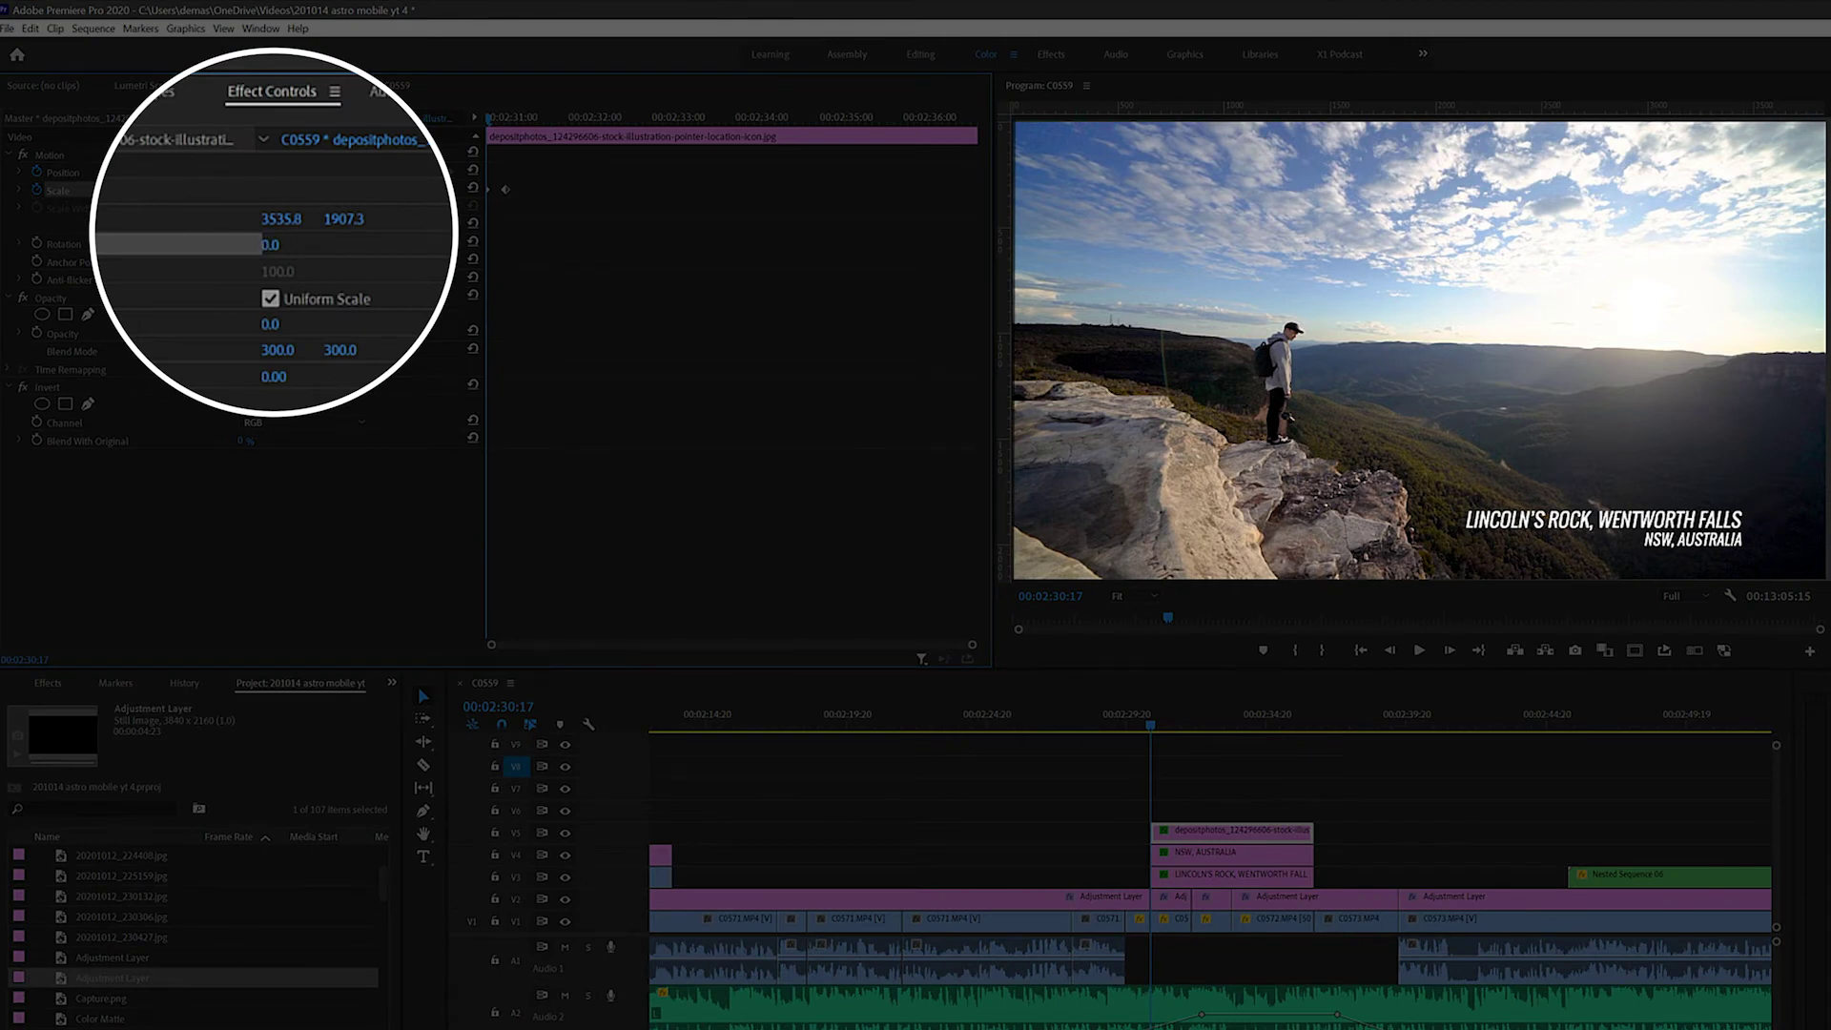
- Preview the pin's grow-in animation twice and step through its first frames
{"action": "left_click", "coordinate": [1127, 726]}
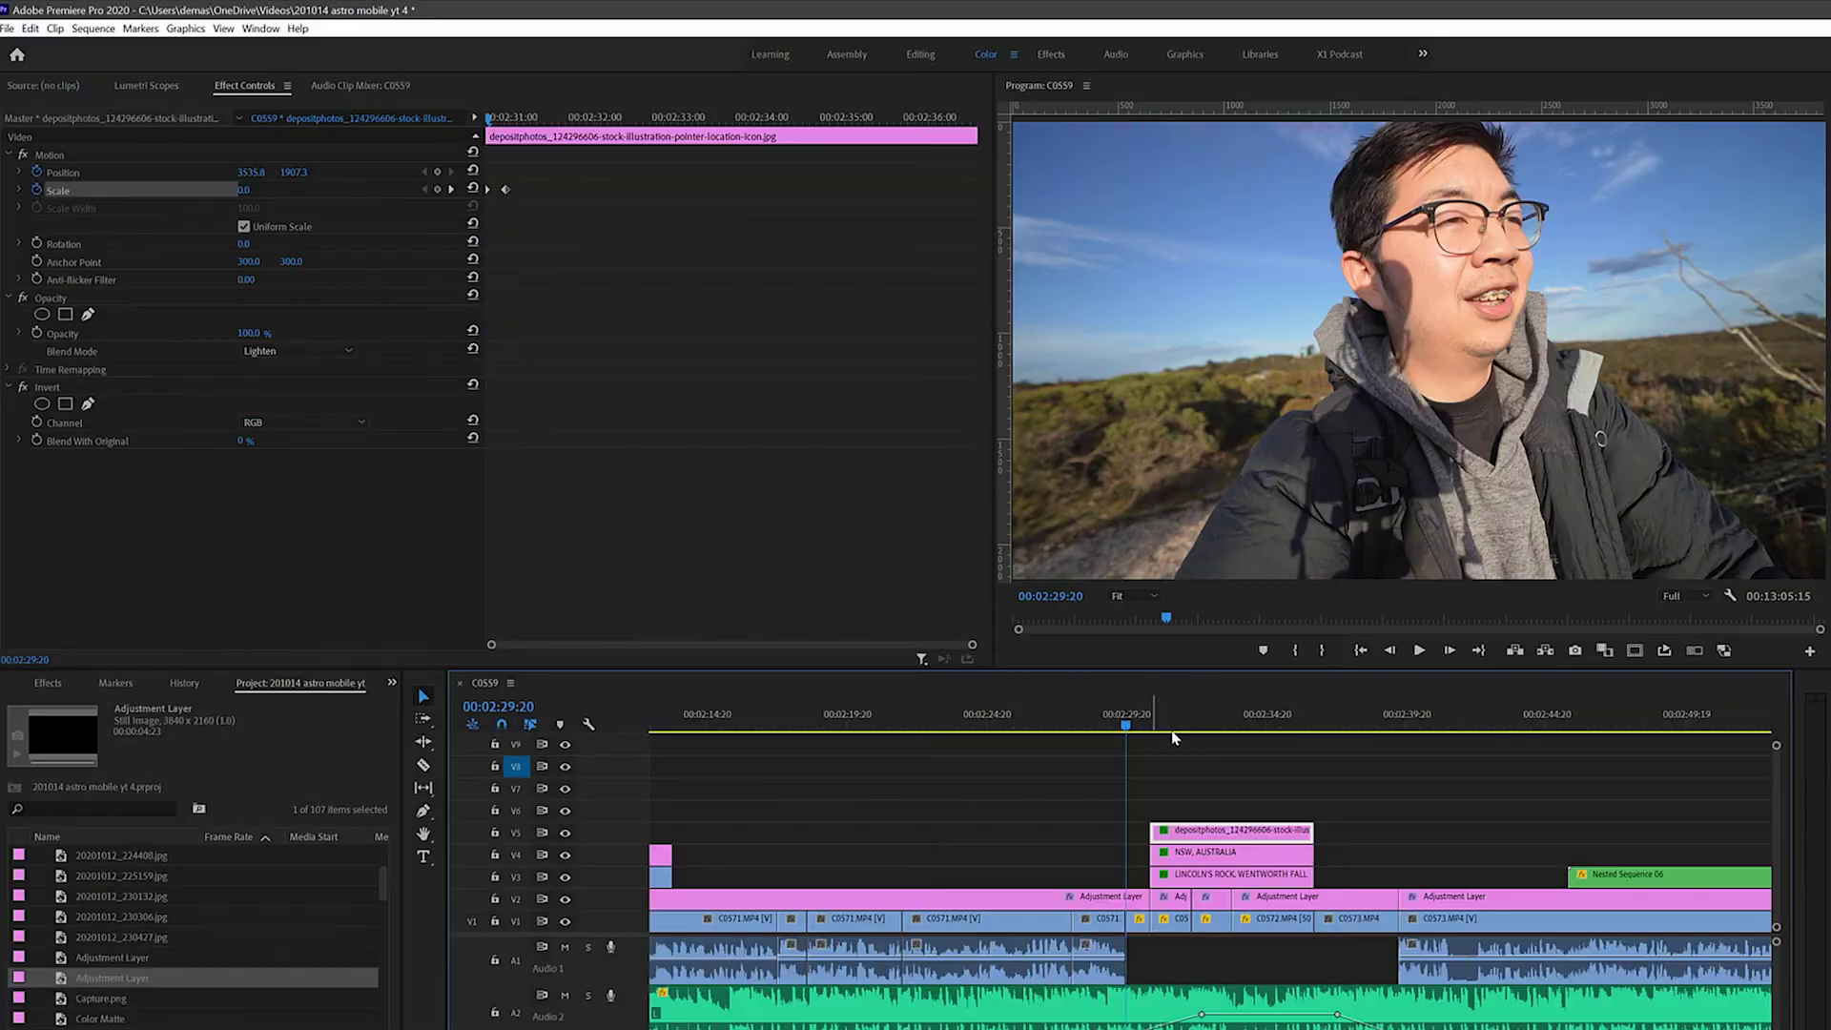
{"action": "left_click_drag", "start_coordinate": [1148, 728], "coordinate": [1136, 727]}
{"action": "key", "text": "space"}
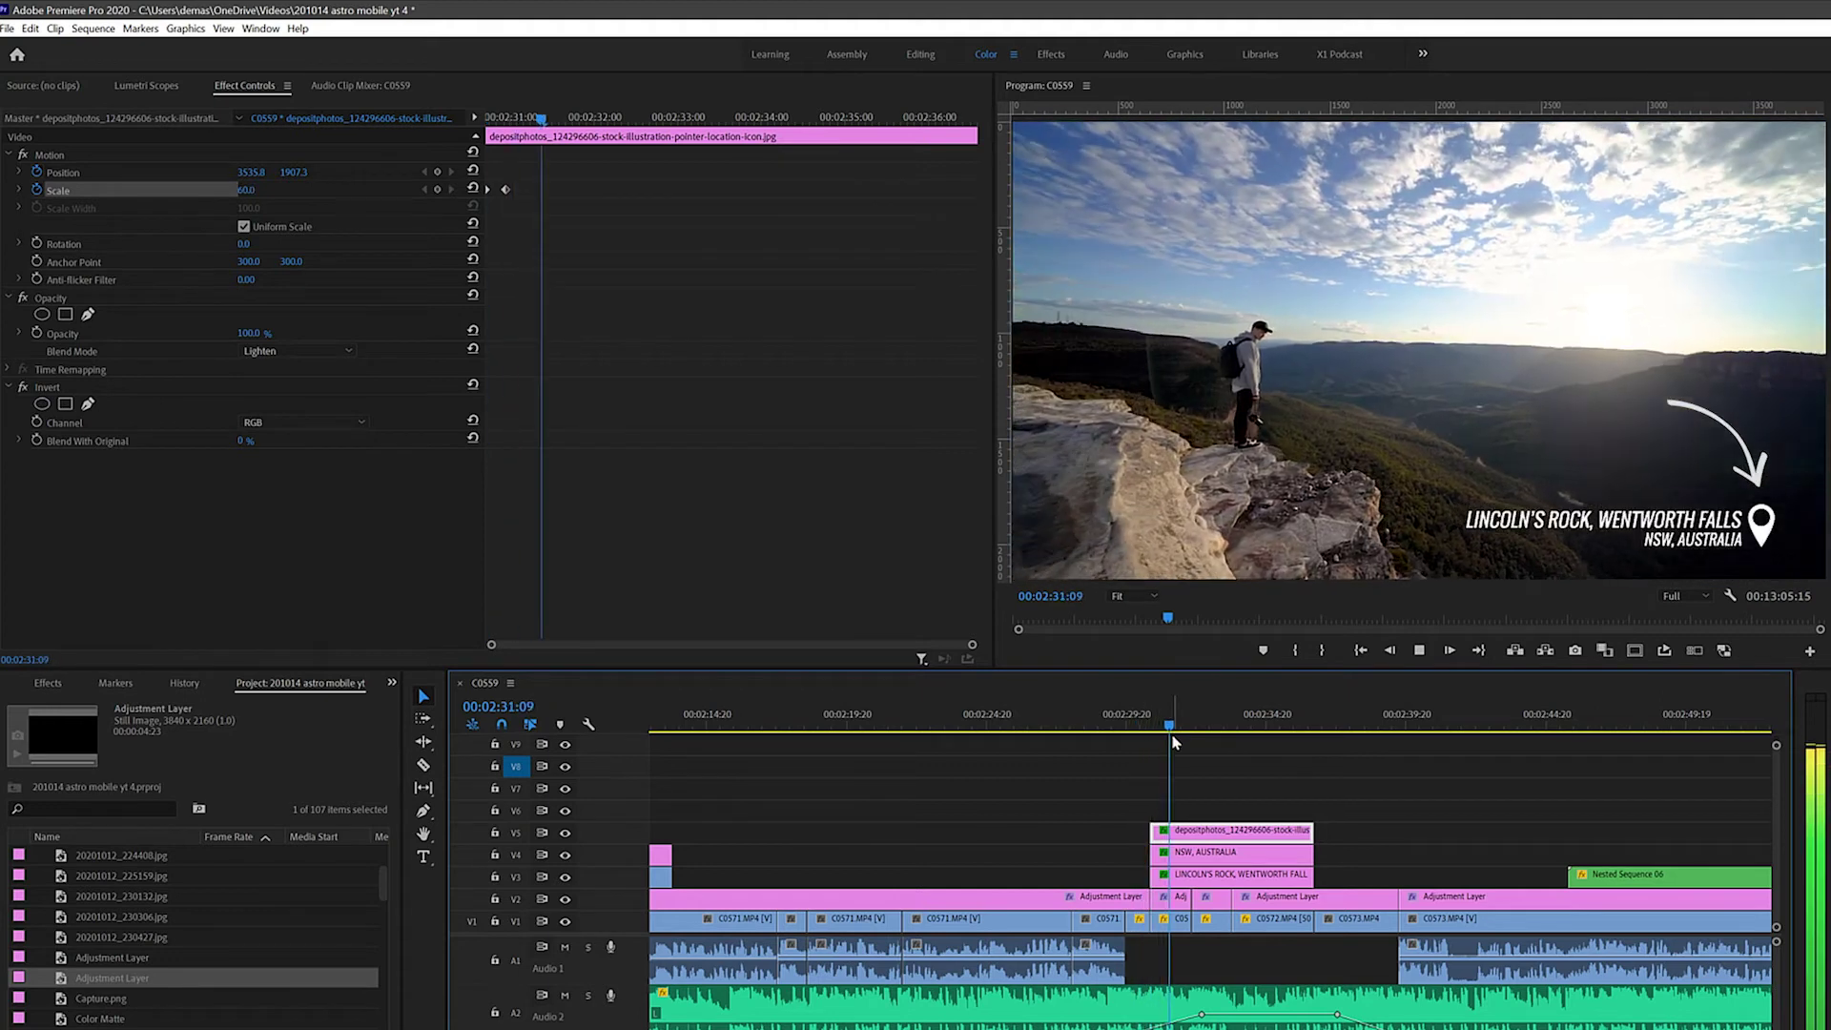
{"action": "key", "text": "space"}
{"action": "left_click", "coordinate": [1139, 721]}
{"action": "key", "text": "space"}
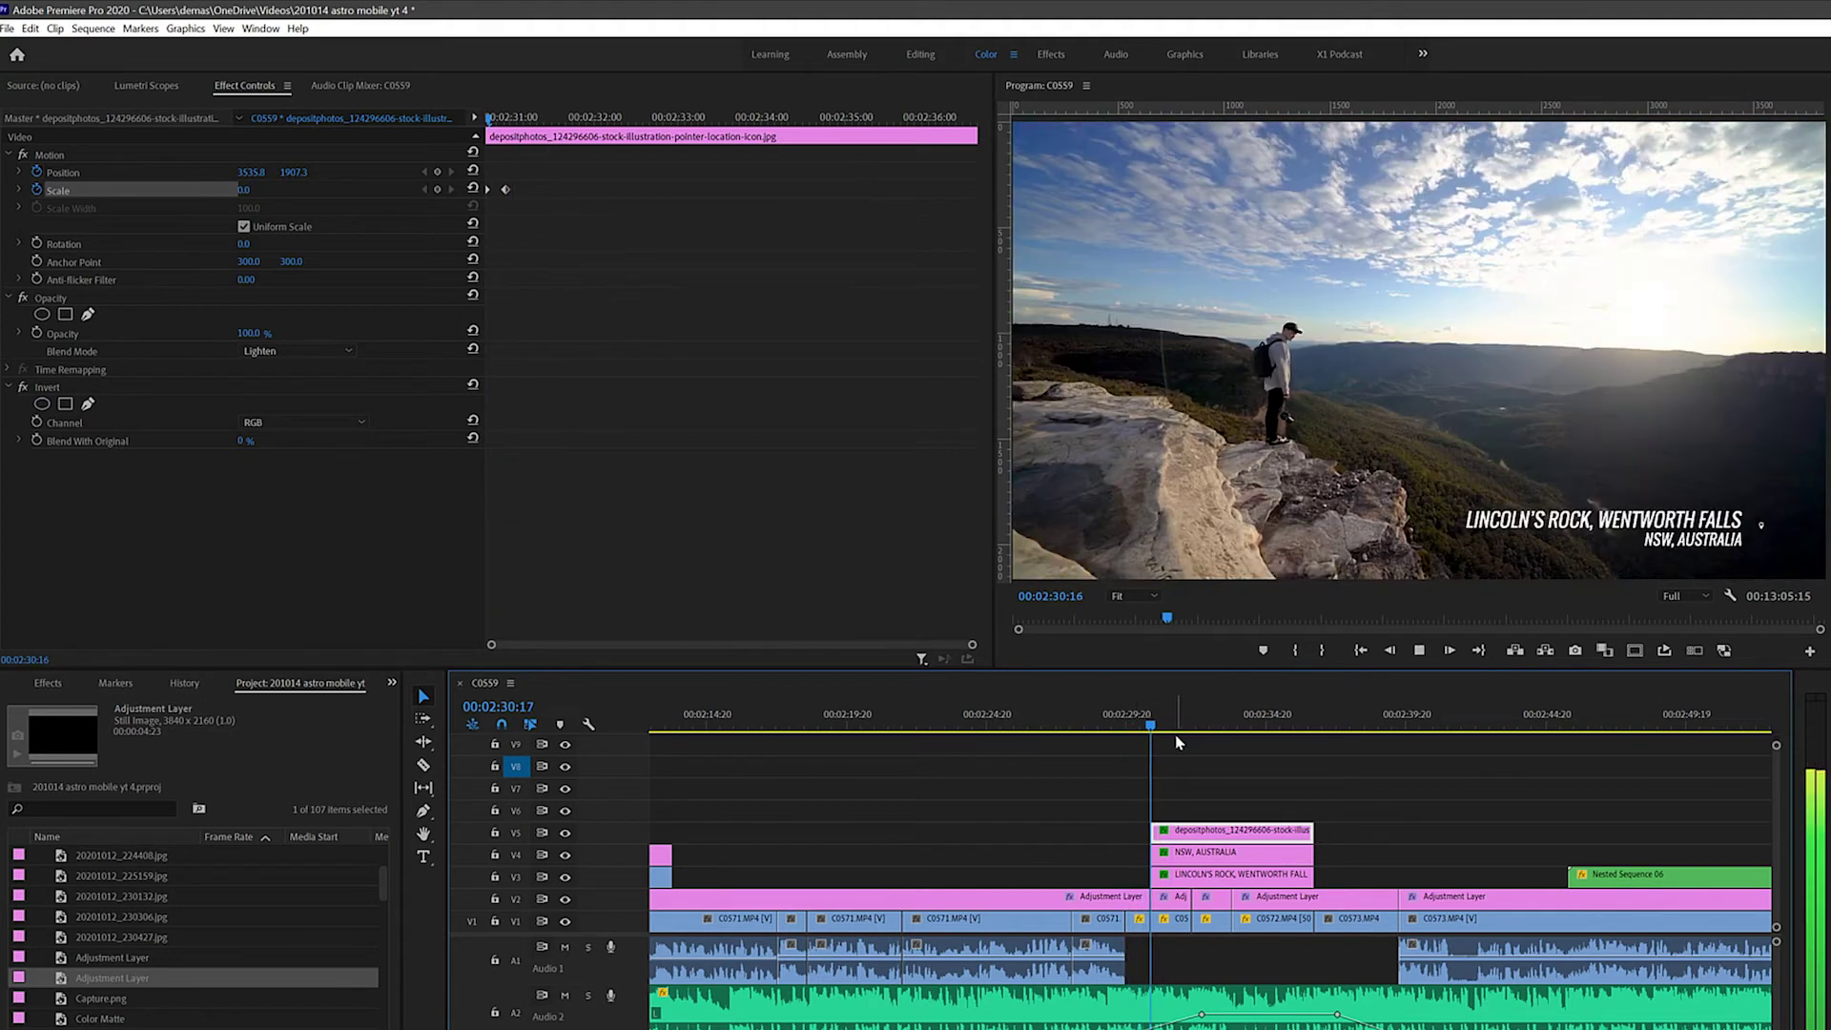
{"action": "key", "text": "space"}
{"action": "left_click", "coordinate": [483, 119]}
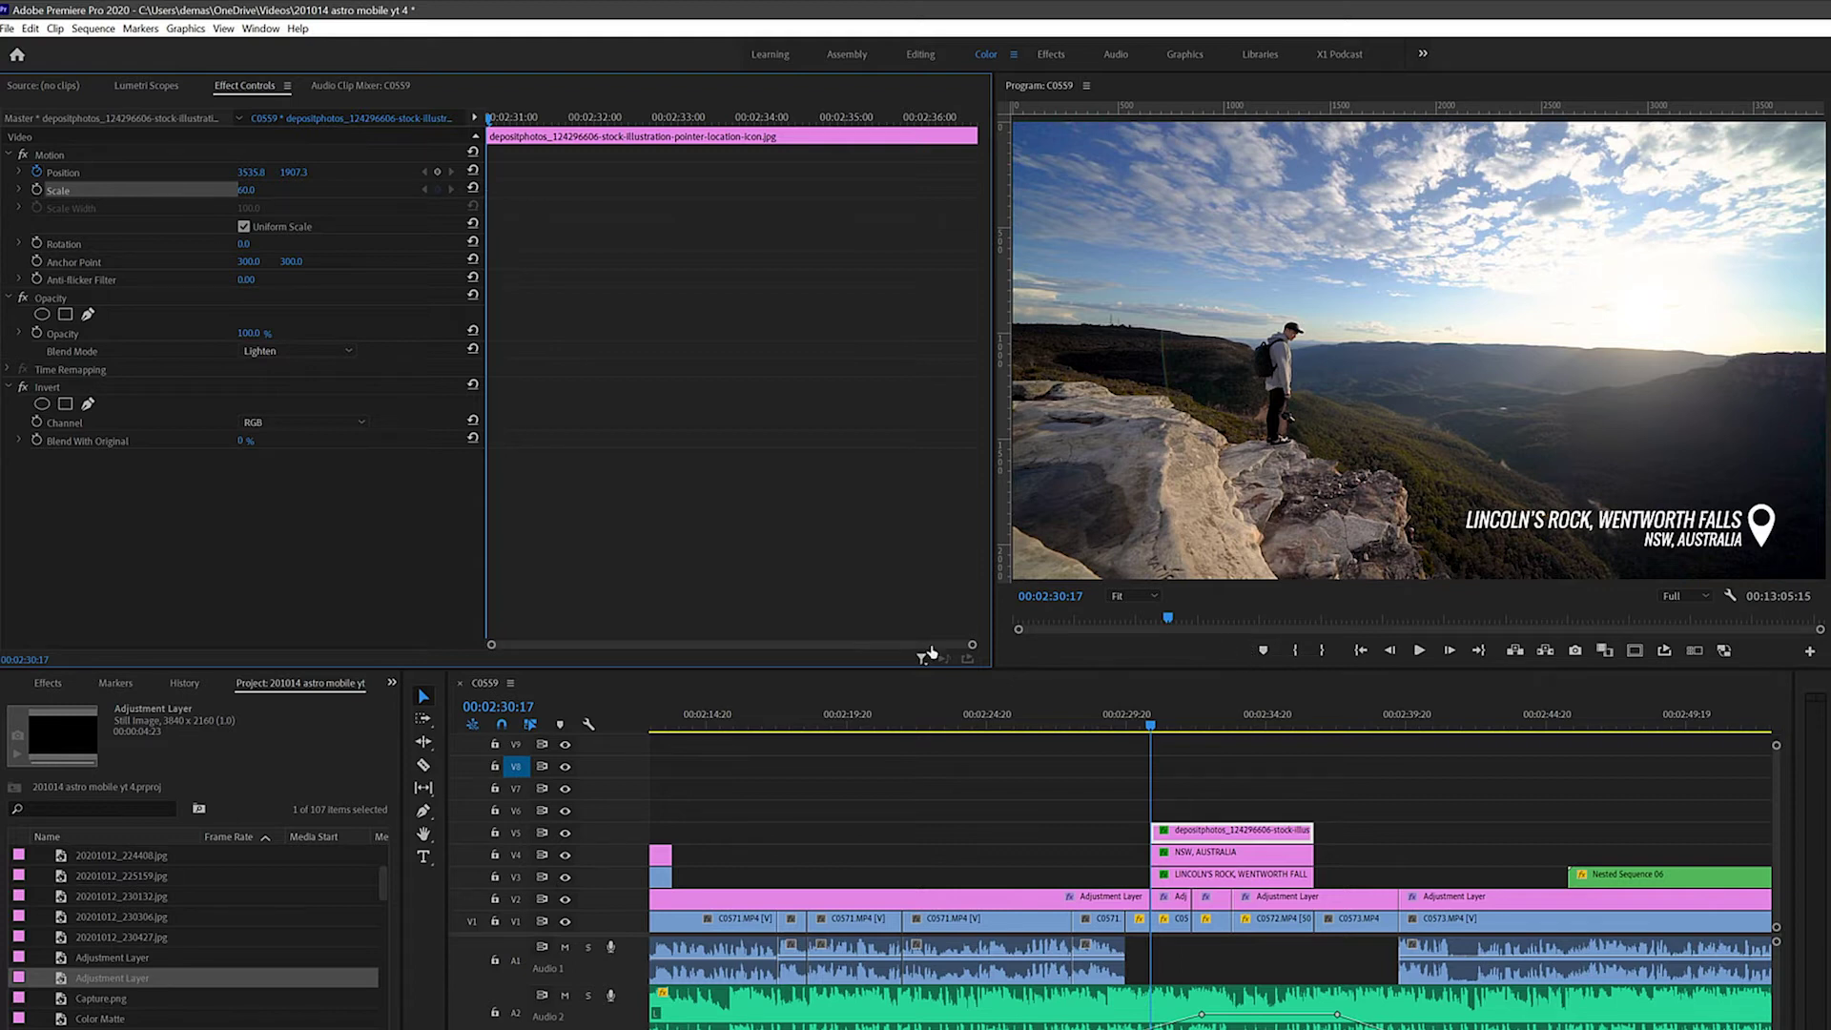
{"action": "key", "text": "Right"}
{"action": "key", "text": "Right"}
{"action": "key", "text": "Right"}
{"action": "key", "text": "Right"}
- Select the LINCOLN'S ROCK, WENTWORTH FALLS title clip and park the playhead at 00:02:30:23
{"action": "left_click", "coordinate": [1195, 881]}
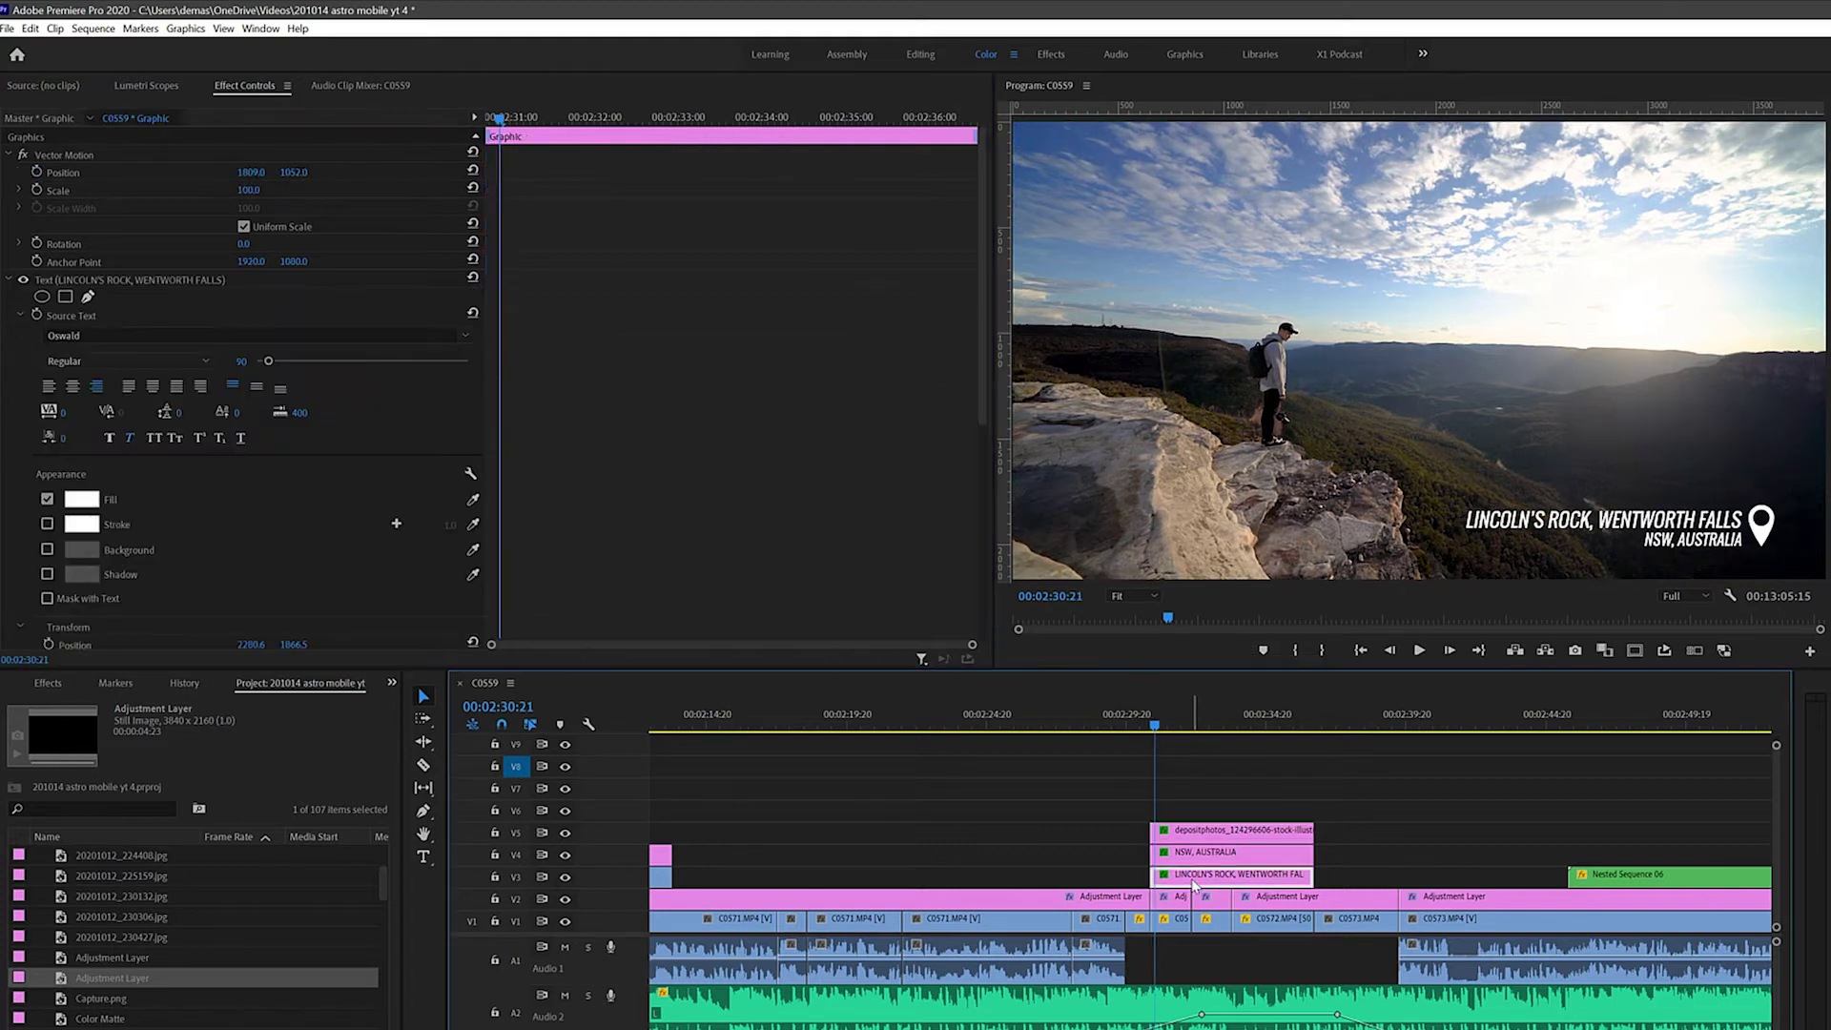
{"action": "key", "text": "Right"}
{"action": "key", "text": "Right"}
{"action": "key", "text": "Right"}
{"action": "key", "text": "Right"}
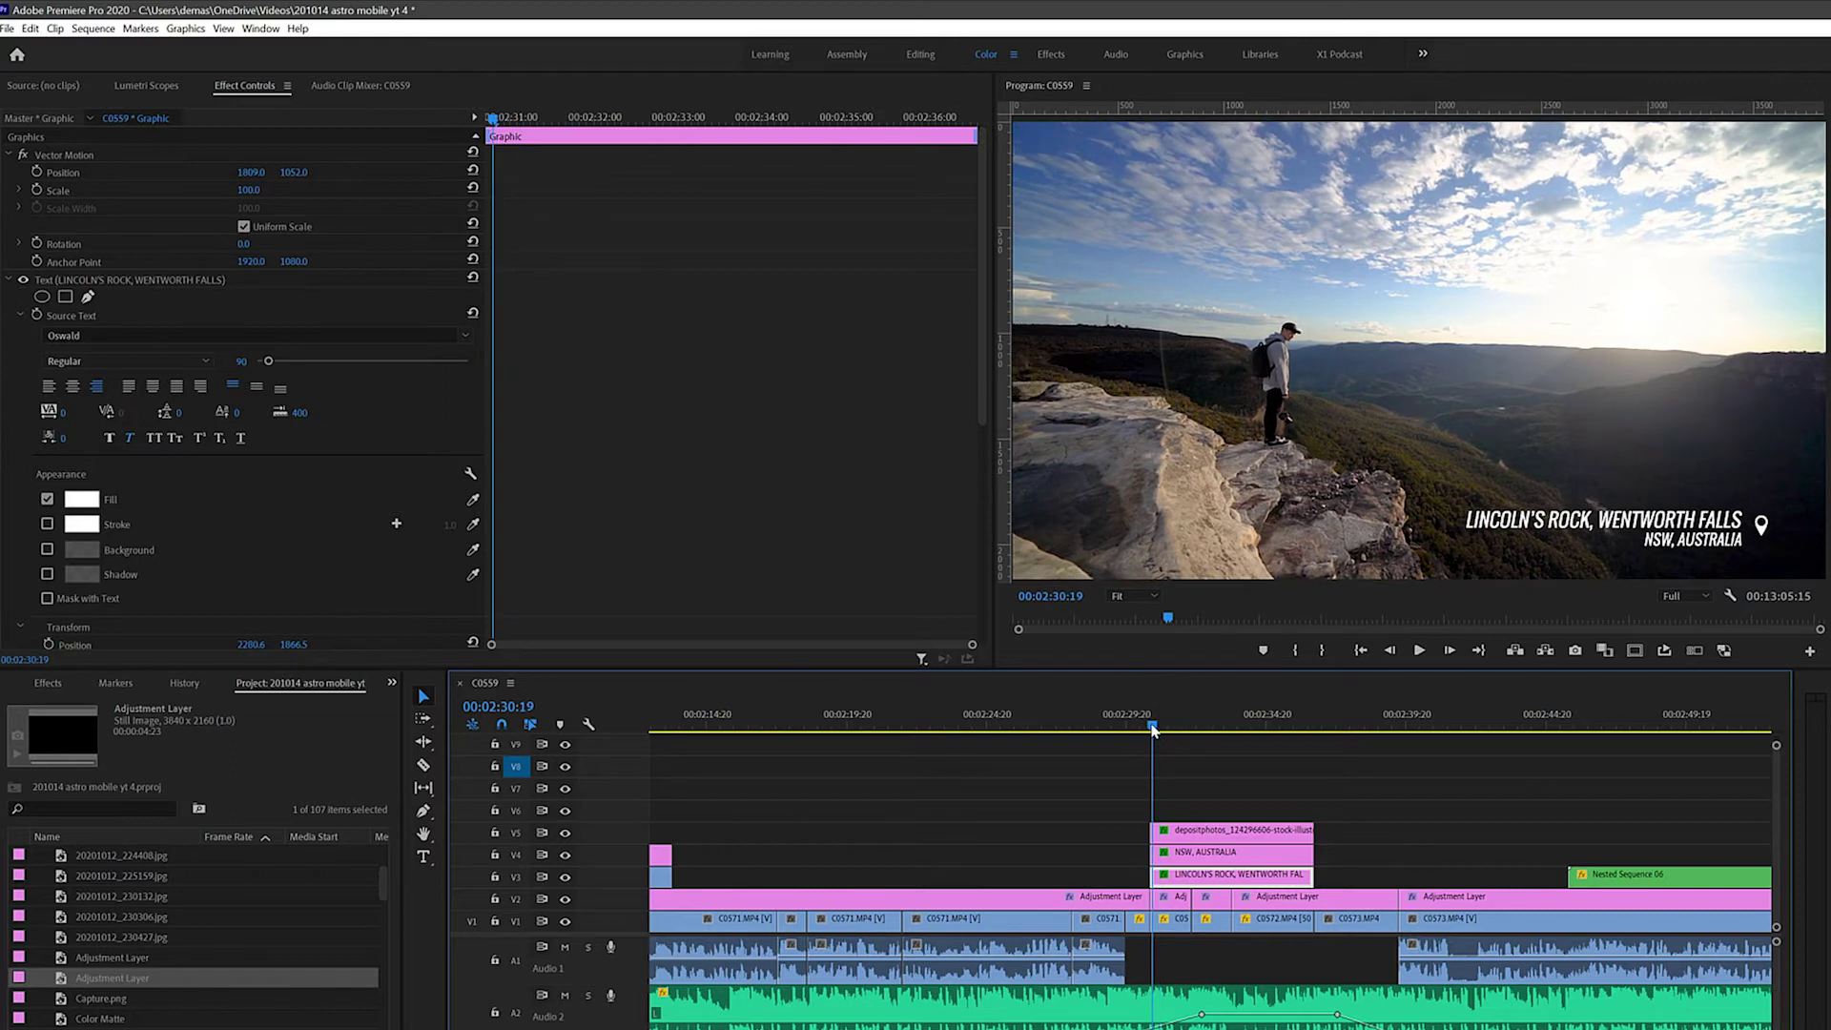
{"action": "left_click_drag", "start_coordinate": [1158, 733], "coordinate": [1157, 730]}
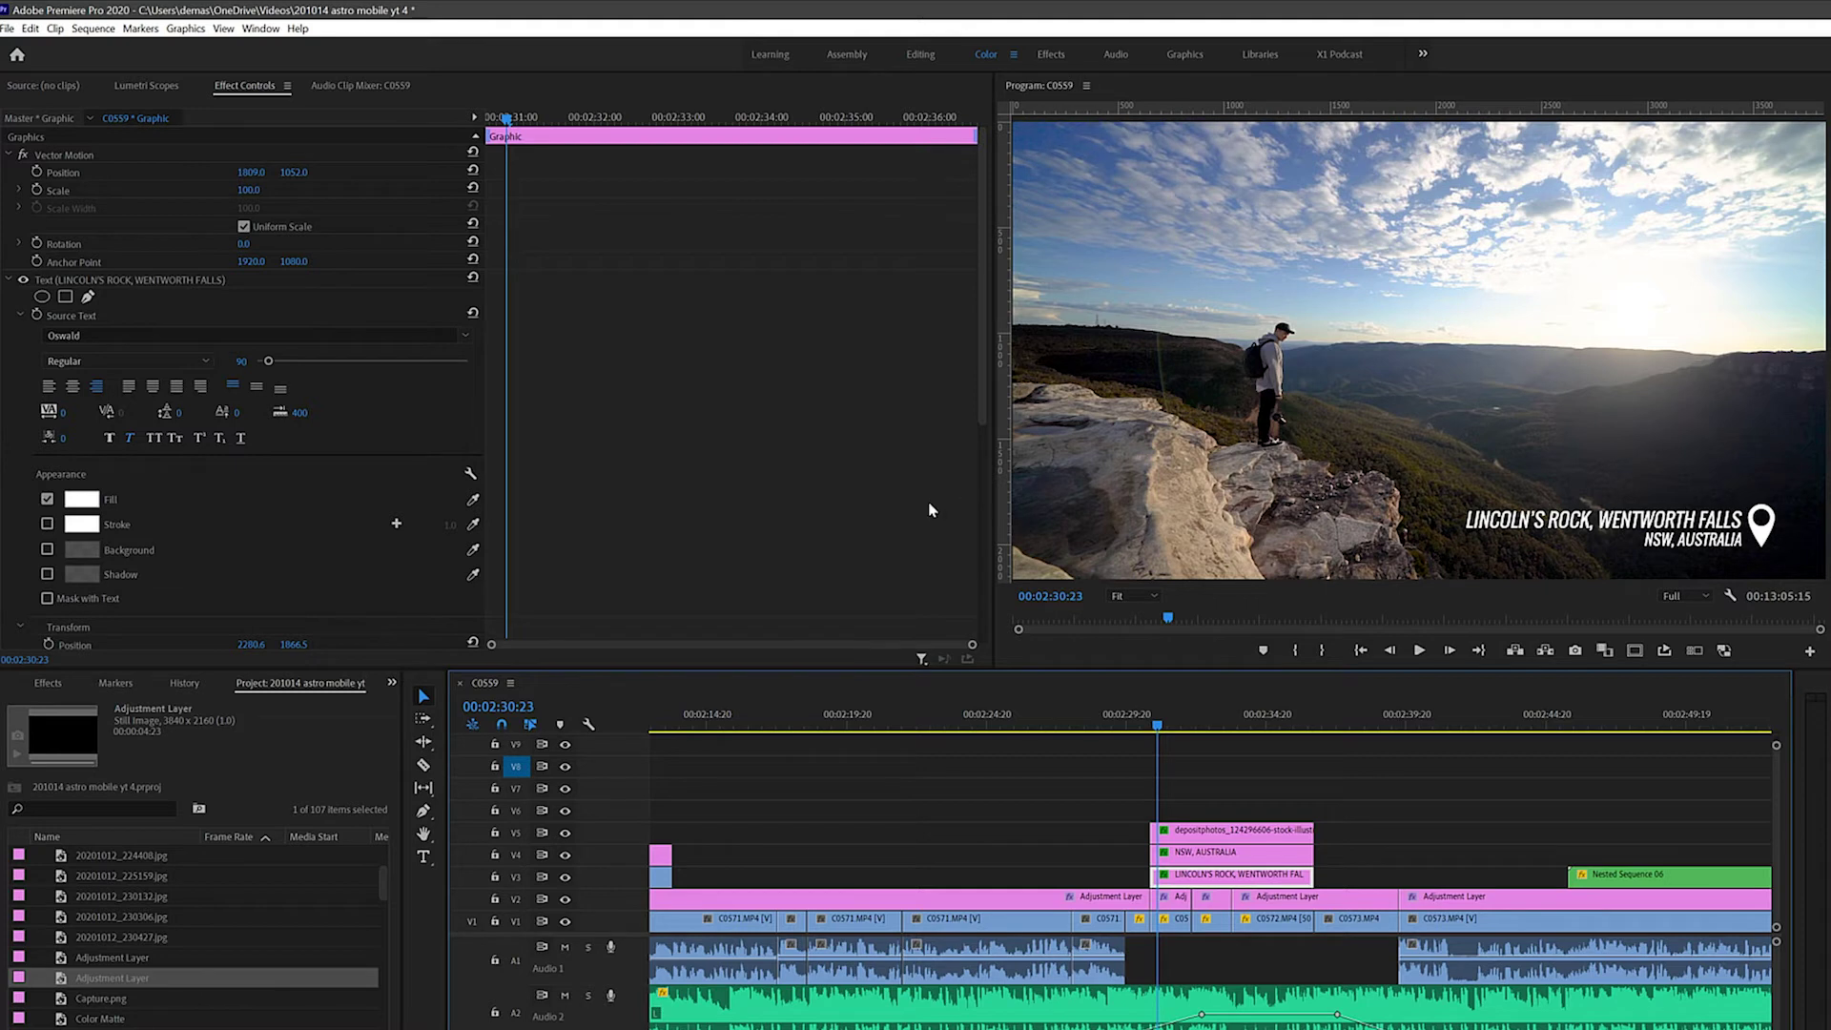
{"action": "scroll", "coordinate": [202, 560], "scroll_direction": "down", "scroll_amount": 6}
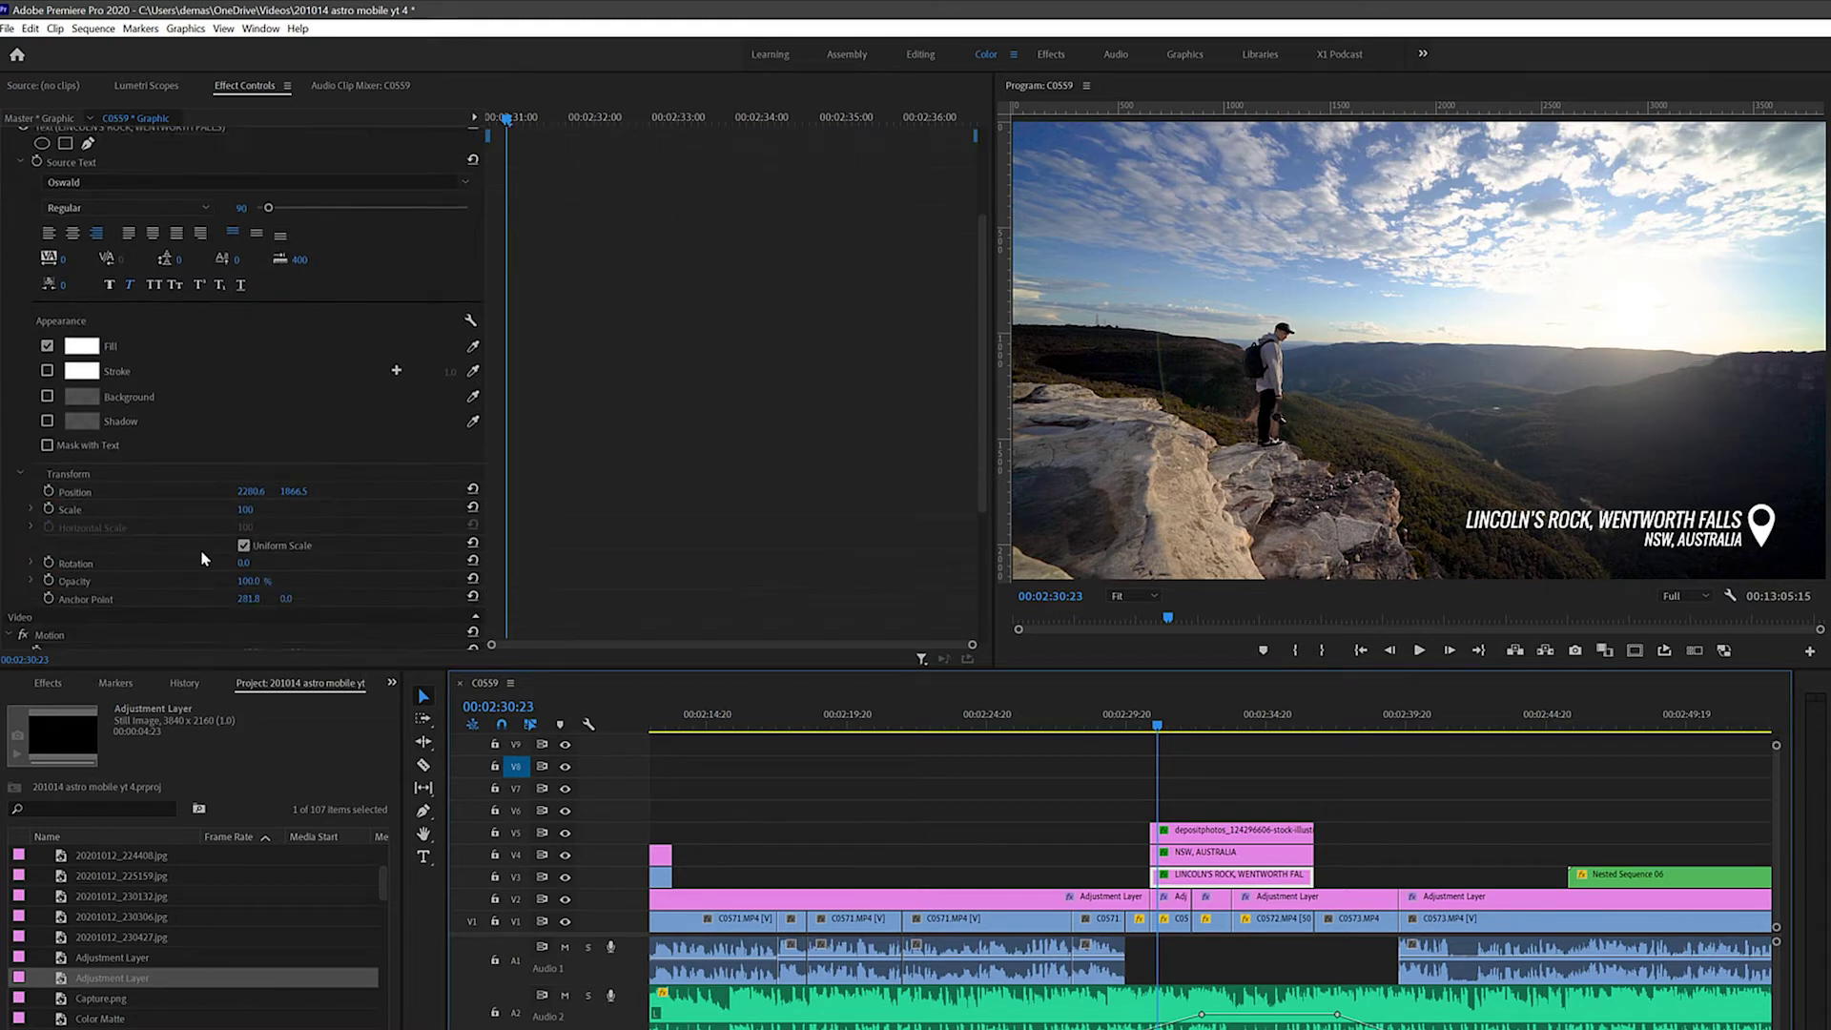
{"action": "scroll", "coordinate": [201, 553], "scroll_direction": "down", "scroll_amount": 3}
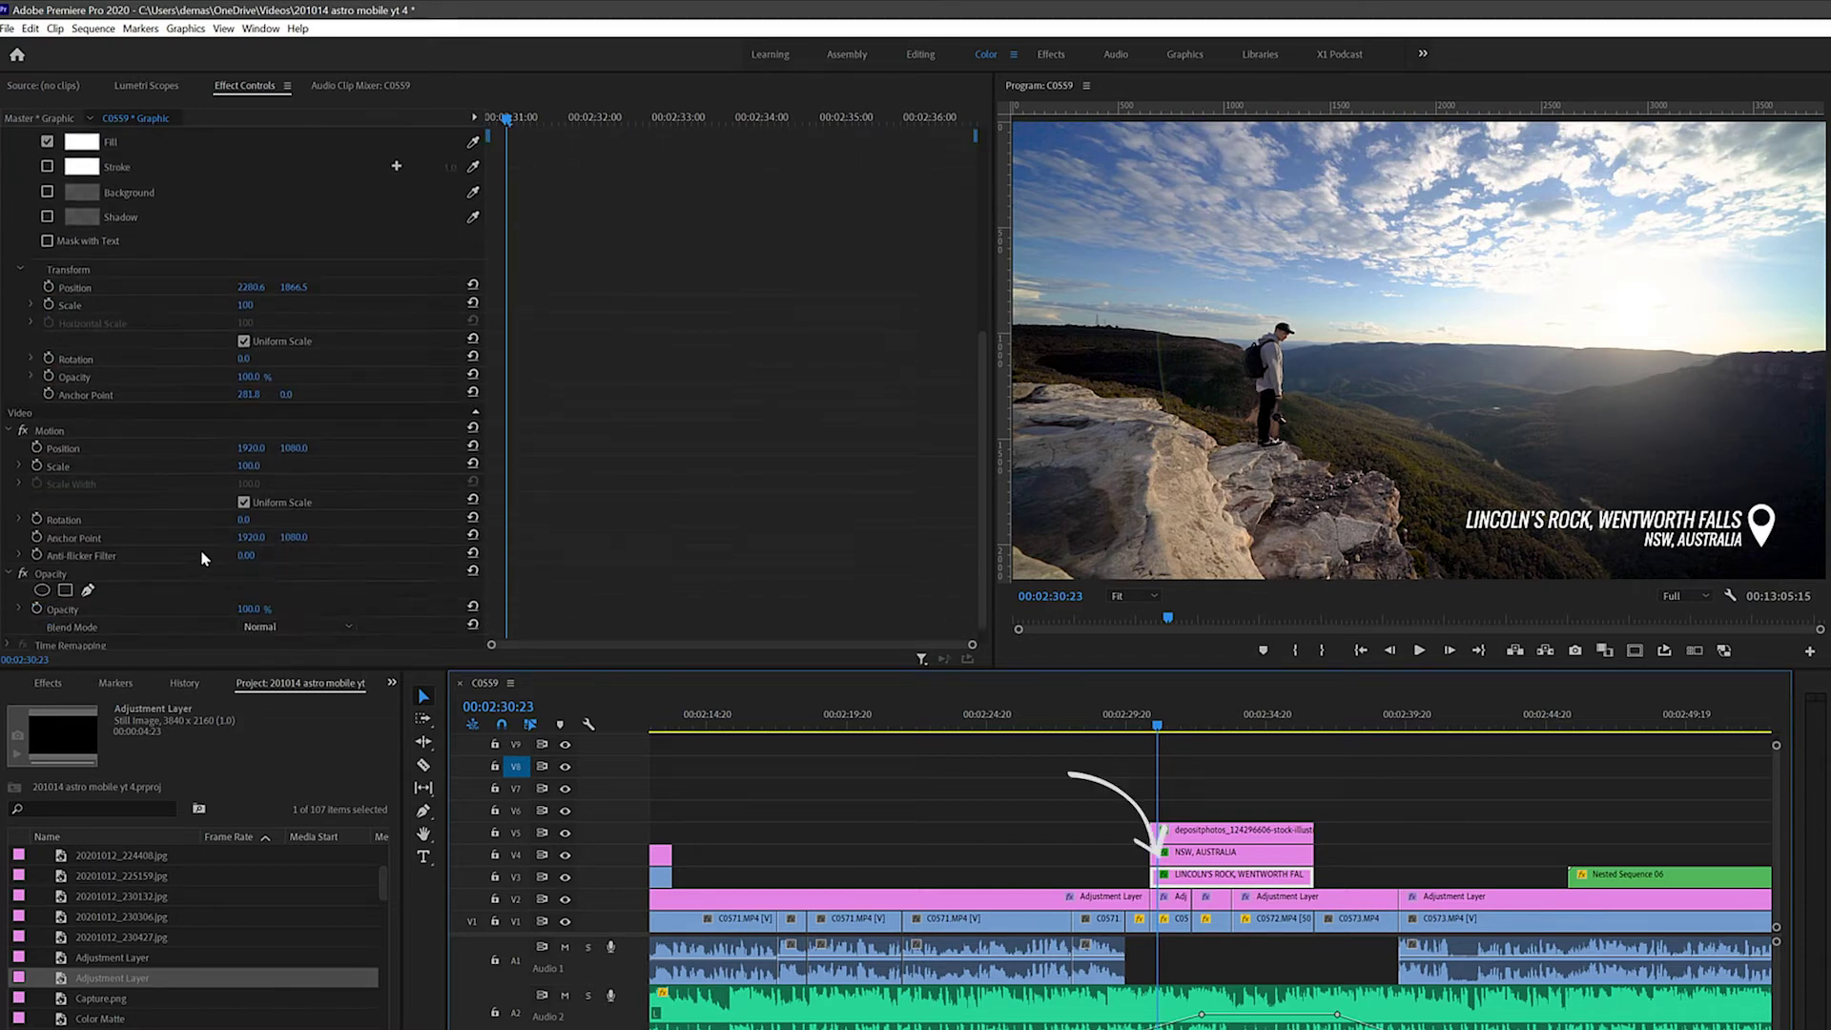
- Add a rectangle opacity mask over the pin icon area and set it to Inverted
{"action": "left_click", "coordinate": [65, 568]}
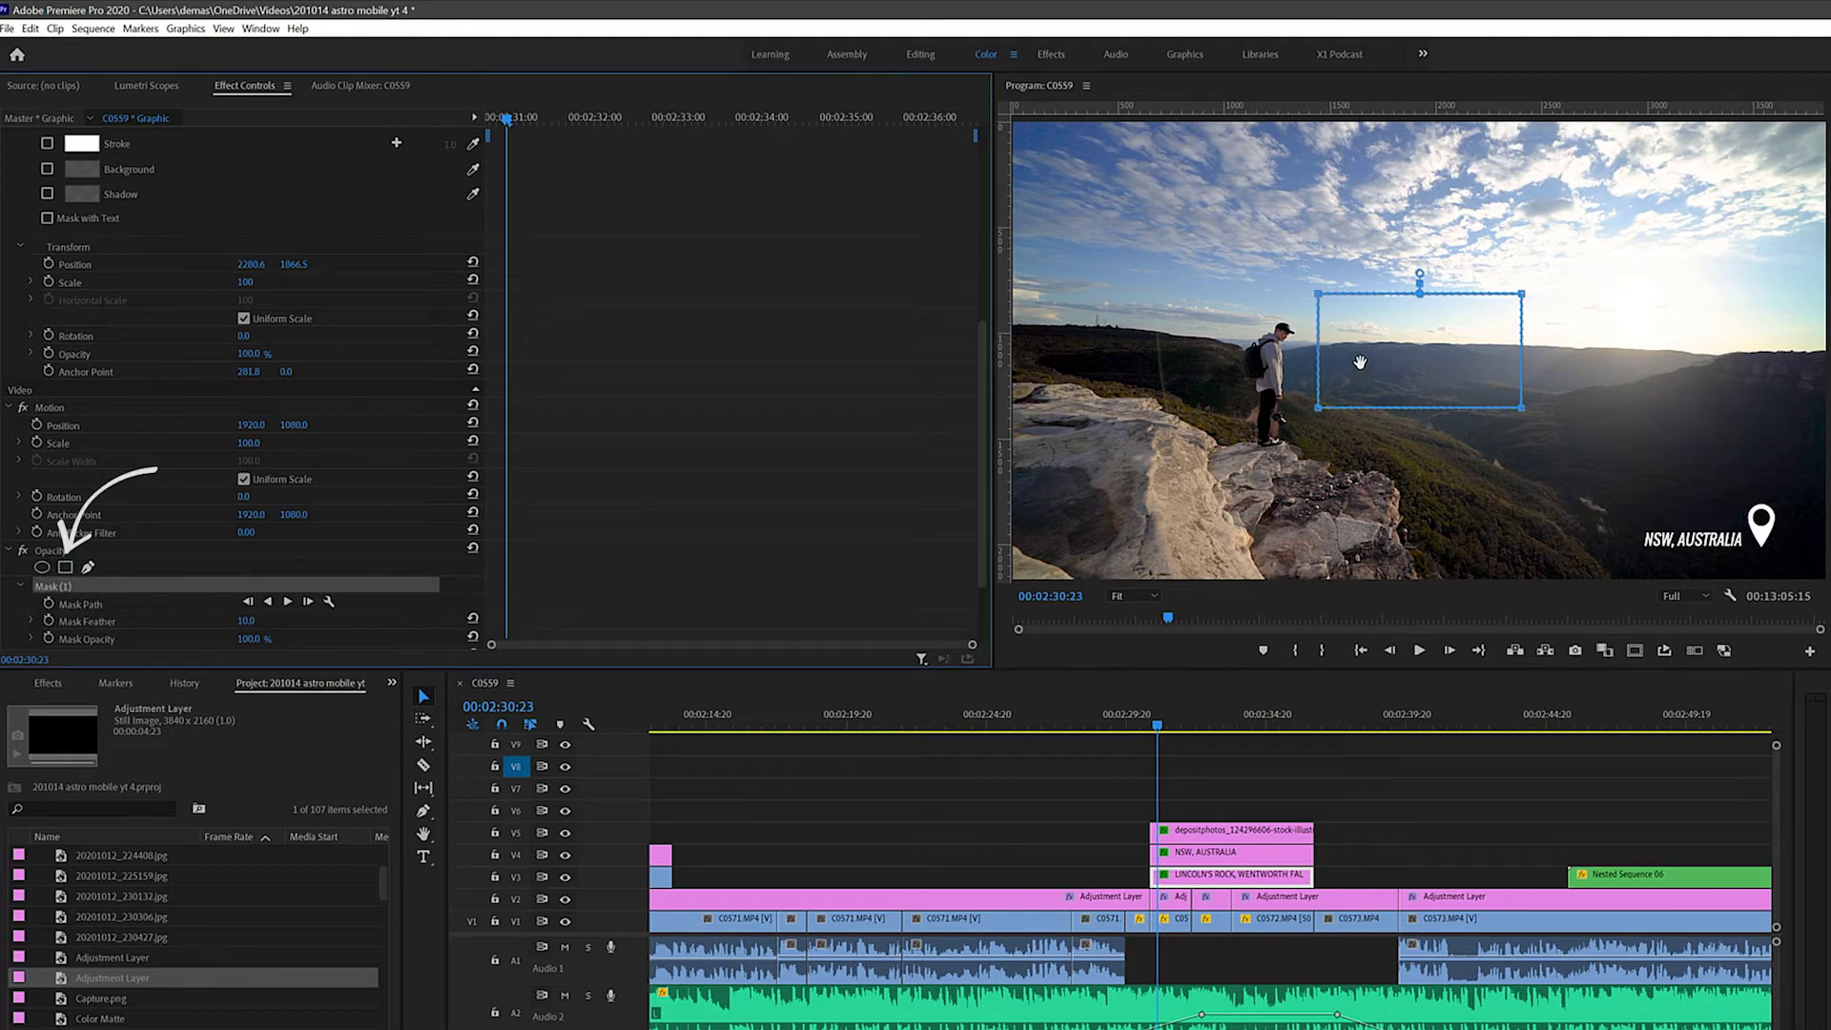
{"action": "left_click_drag", "start_coordinate": [1360, 362], "coordinate": [1789, 527]}
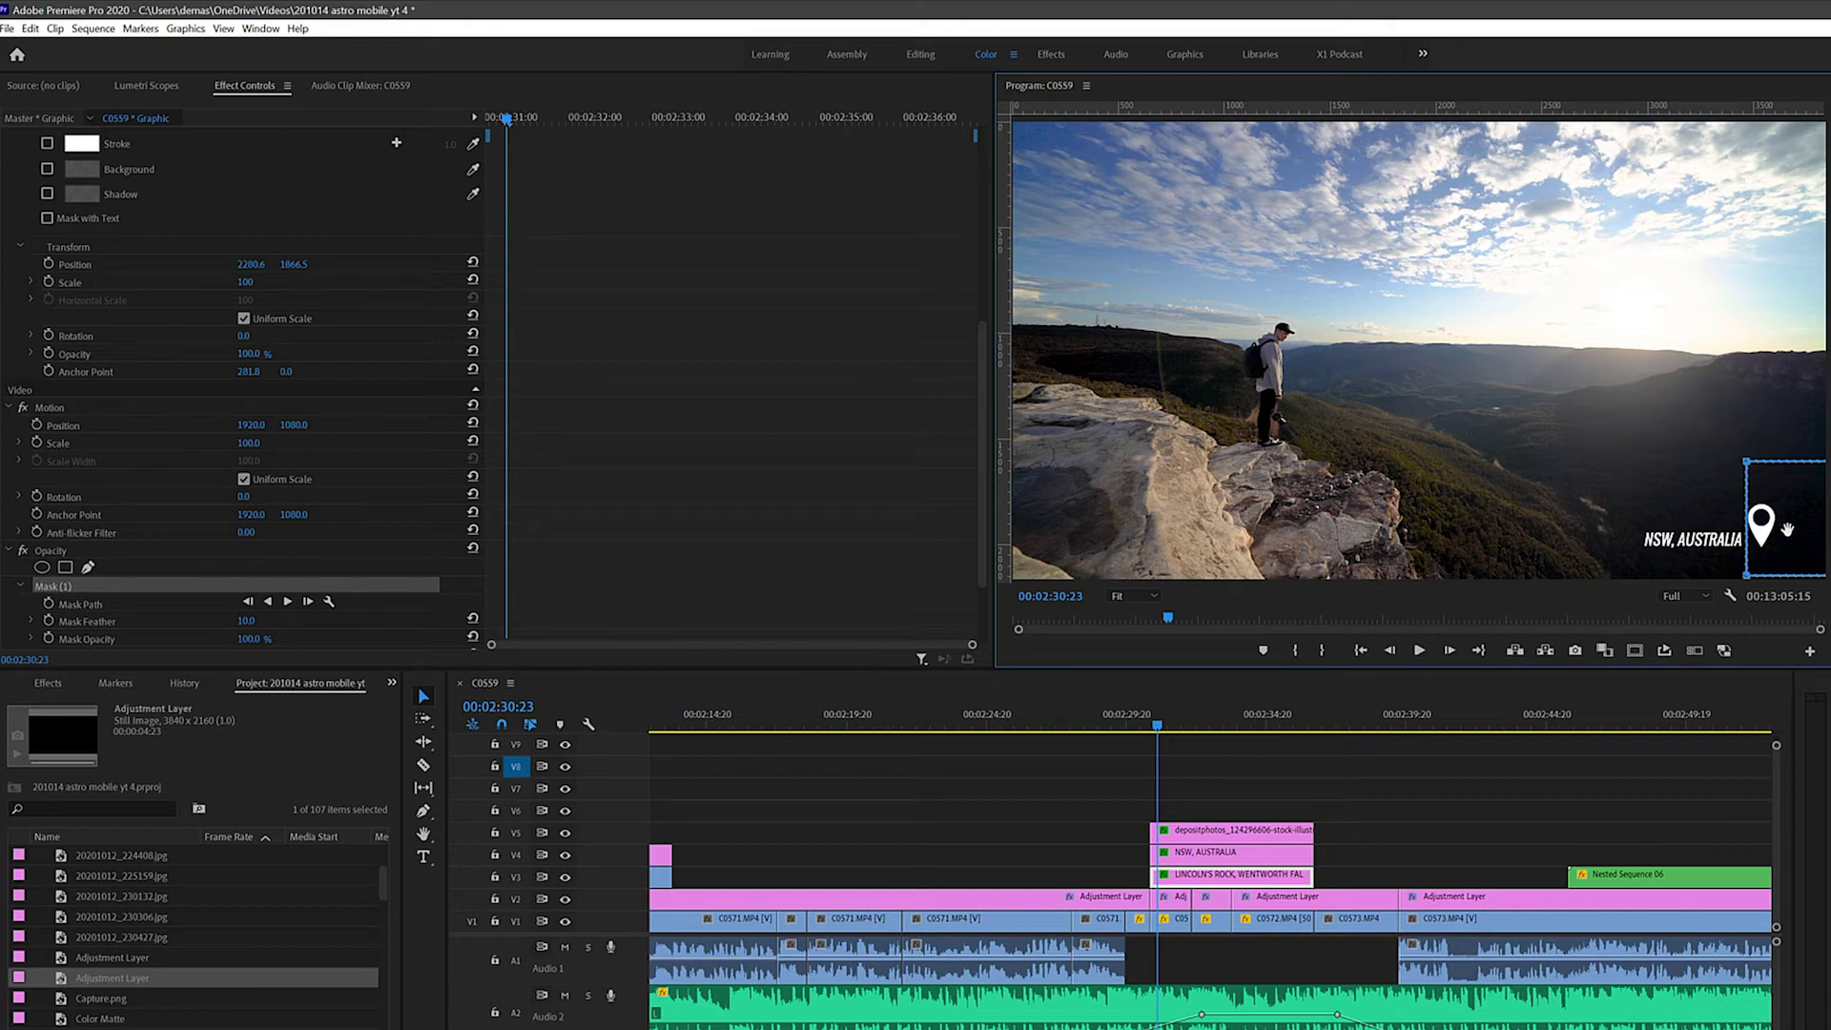
{"action": "left_click_drag", "start_coordinate": [1788, 530], "coordinate": [1786, 535]}
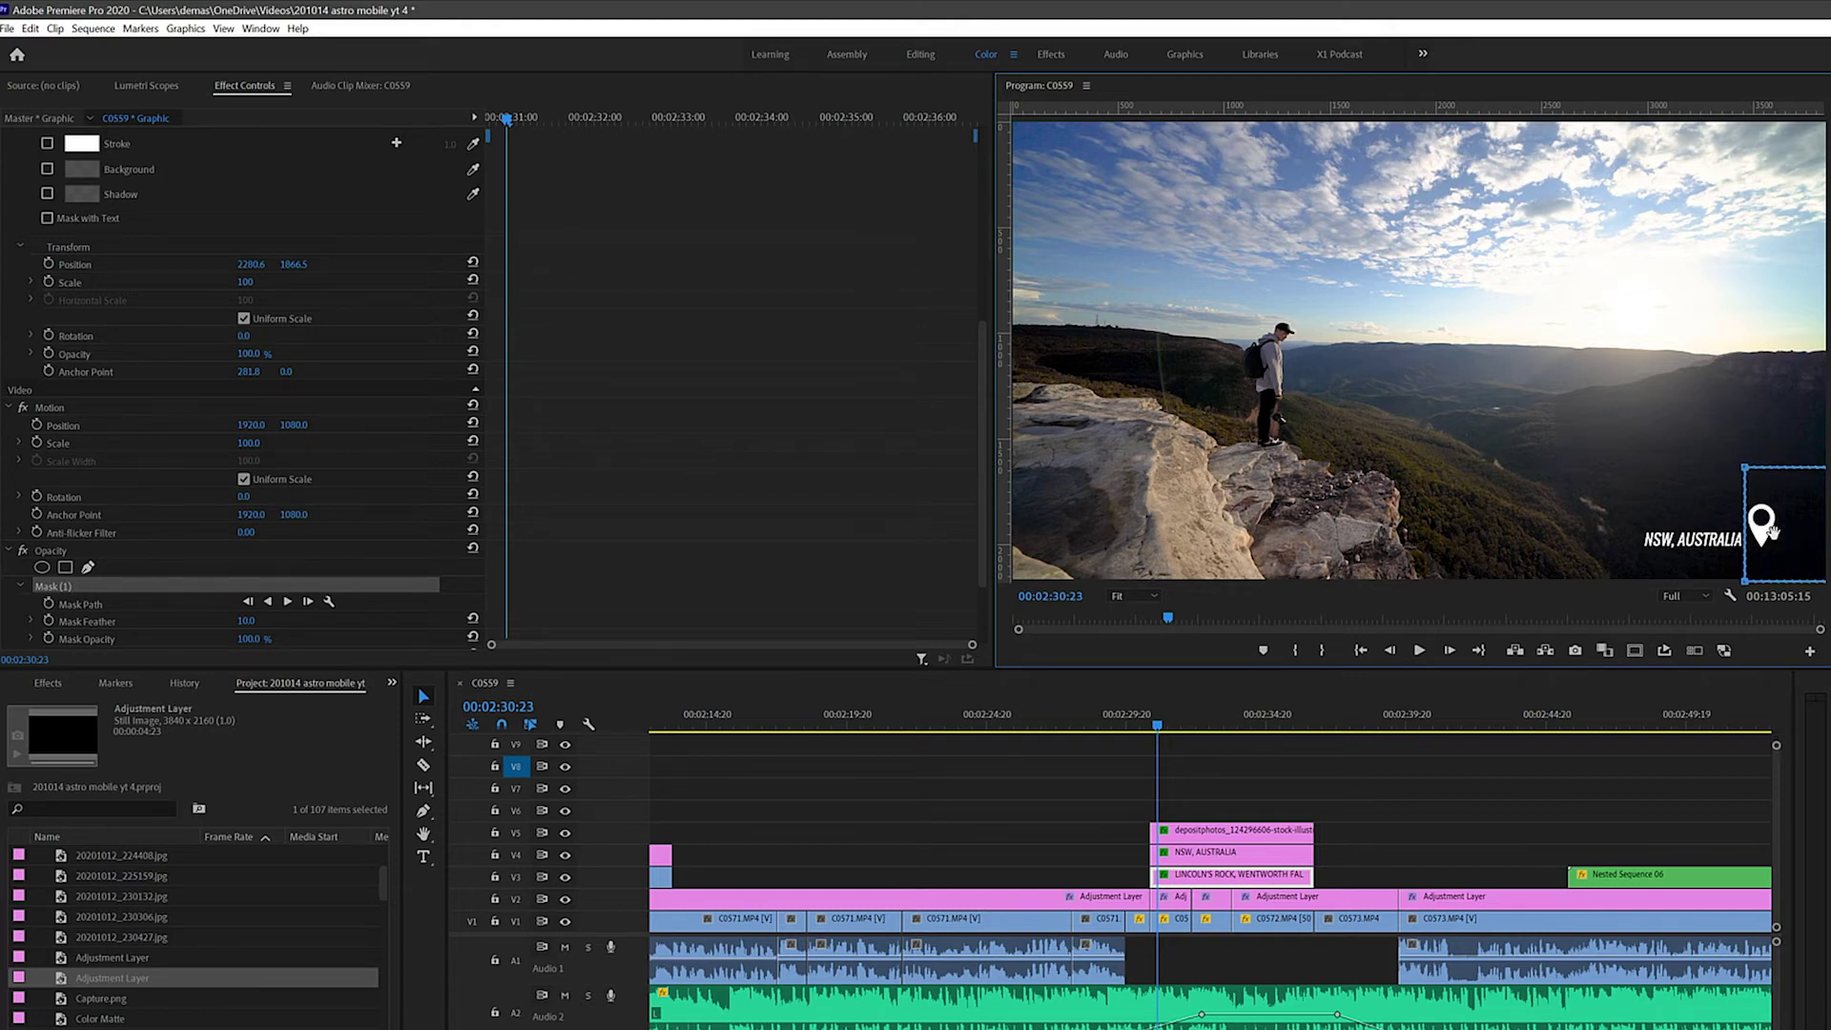
{"action": "scroll", "coordinate": [222, 545], "scroll_direction": "down", "scroll_amount": 2}
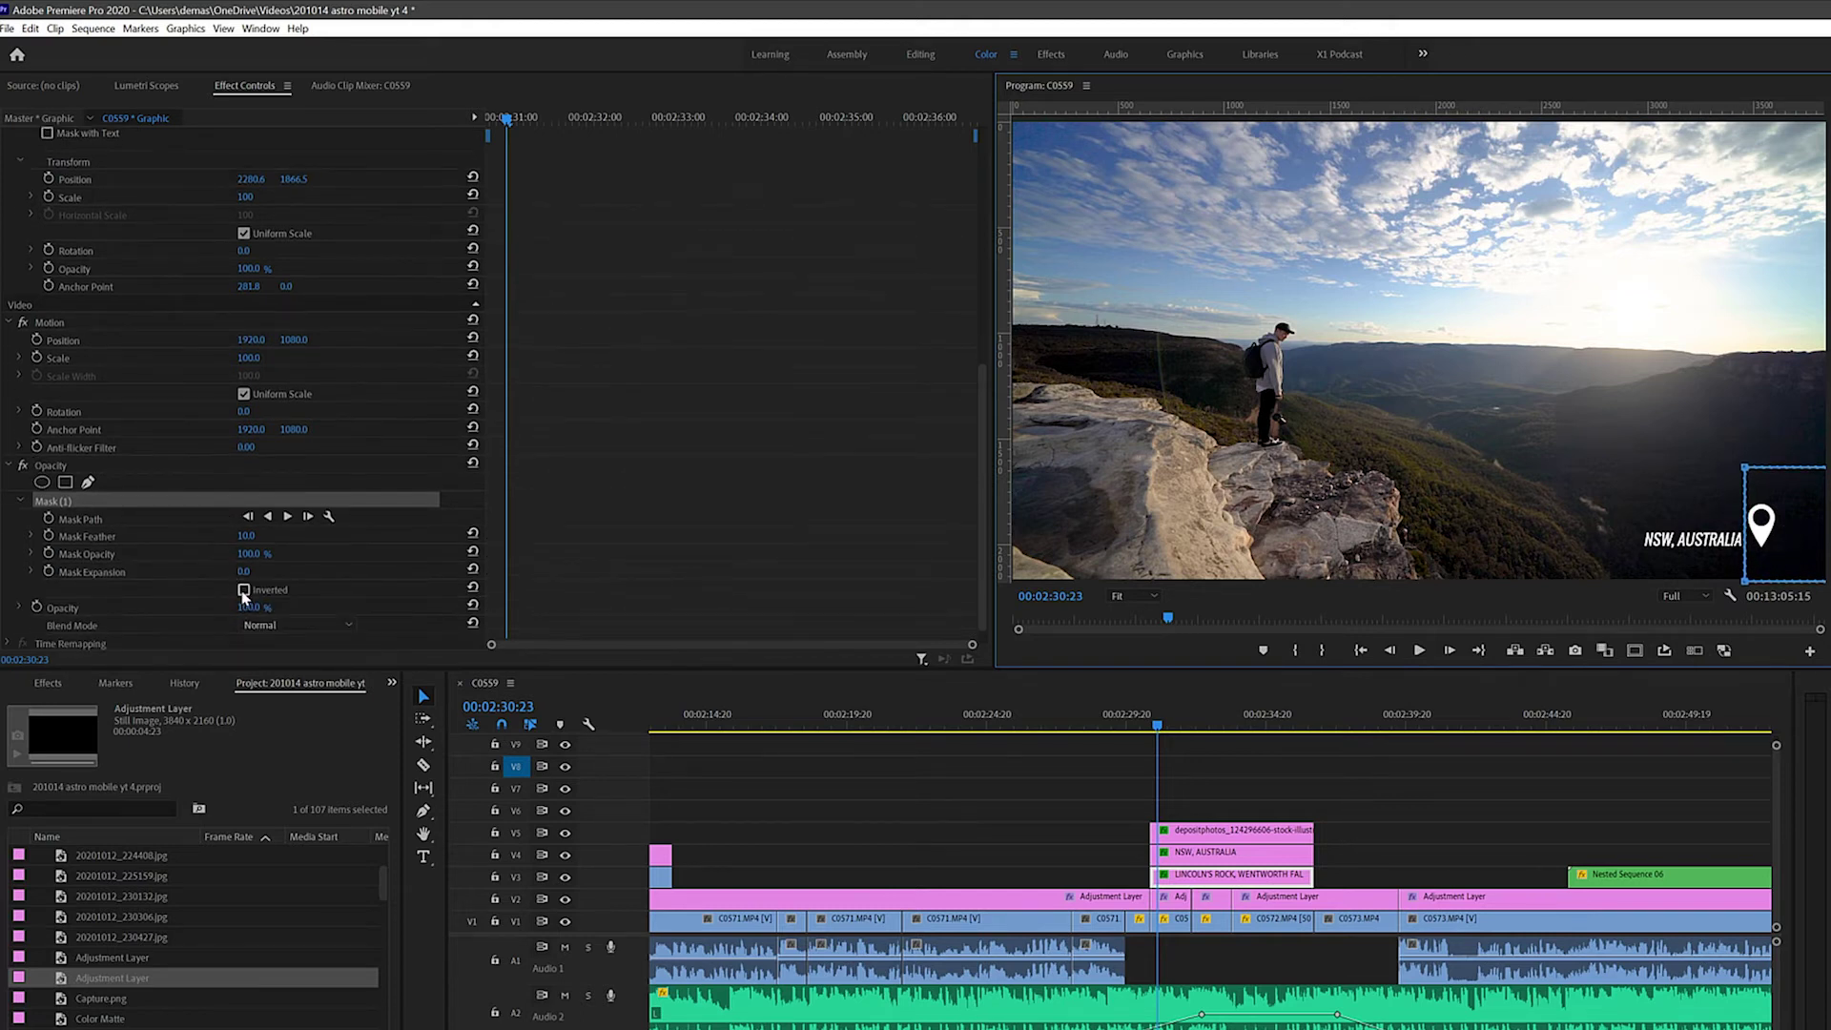
{"action": "left_click", "coordinate": [244, 590]}
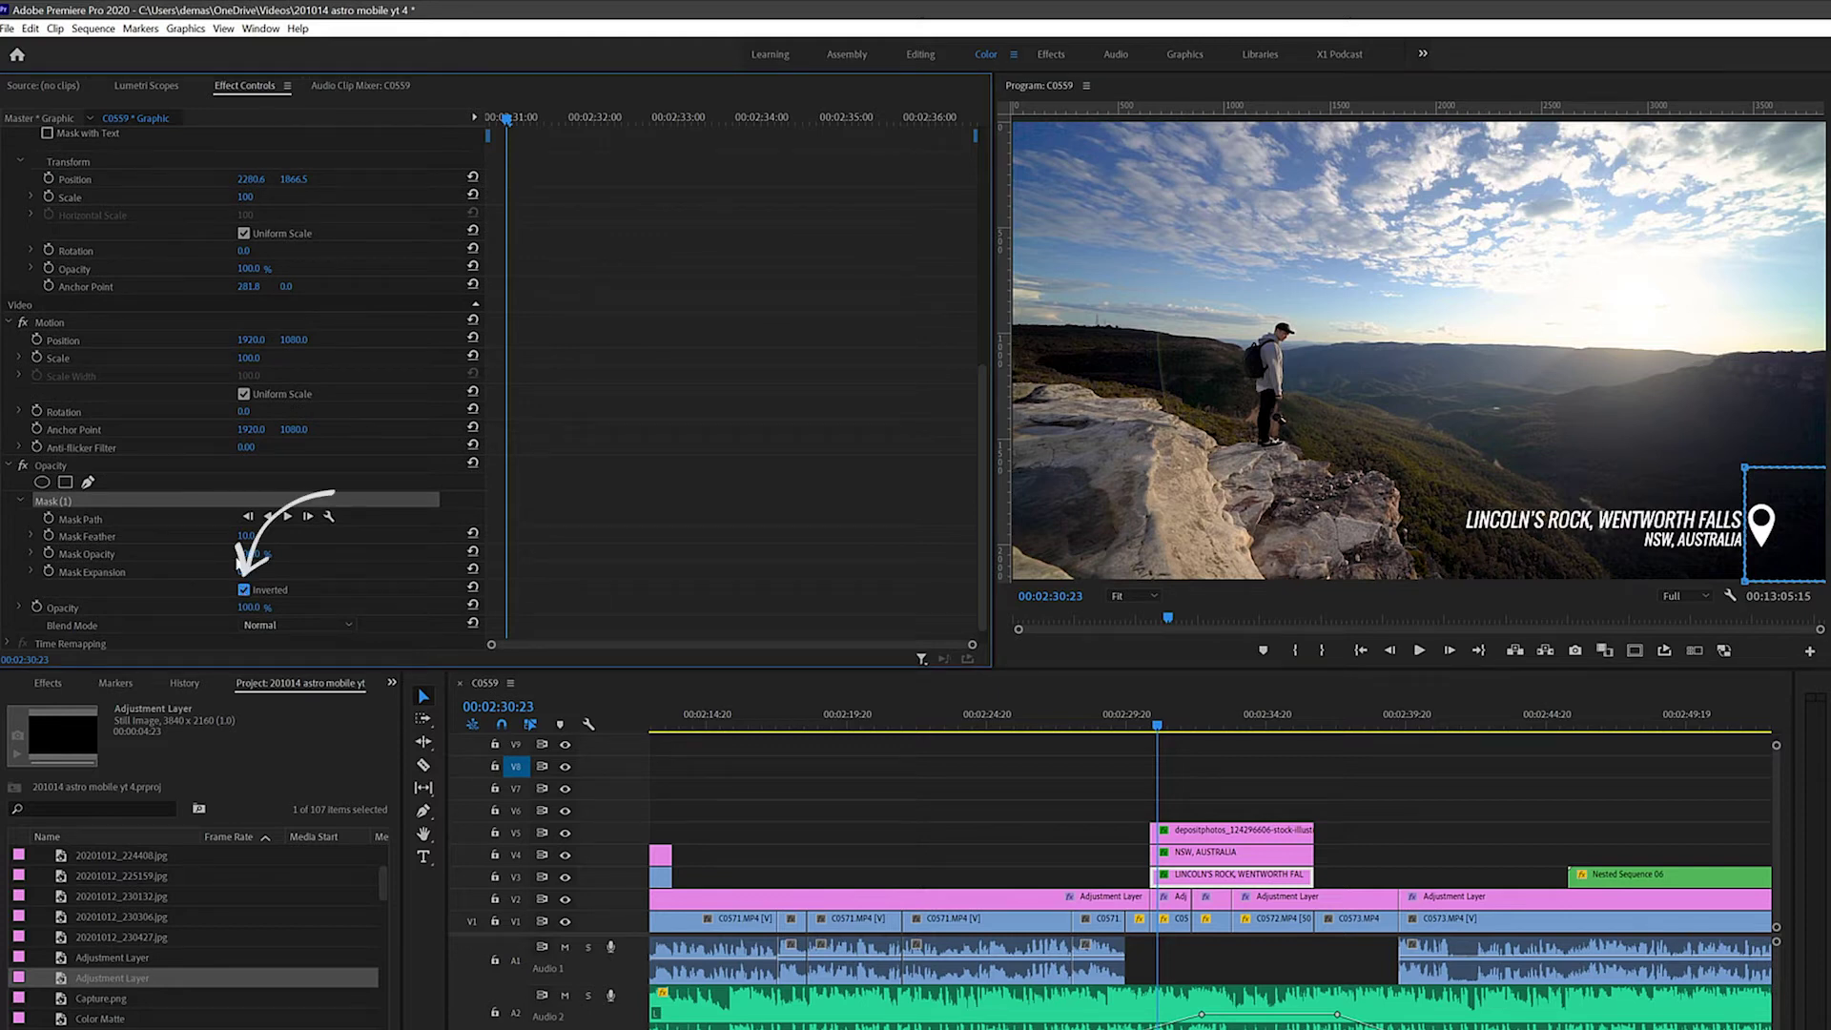
{"action": "scroll", "coordinate": [211, 547], "scroll_direction": "up", "scroll_amount": 5}
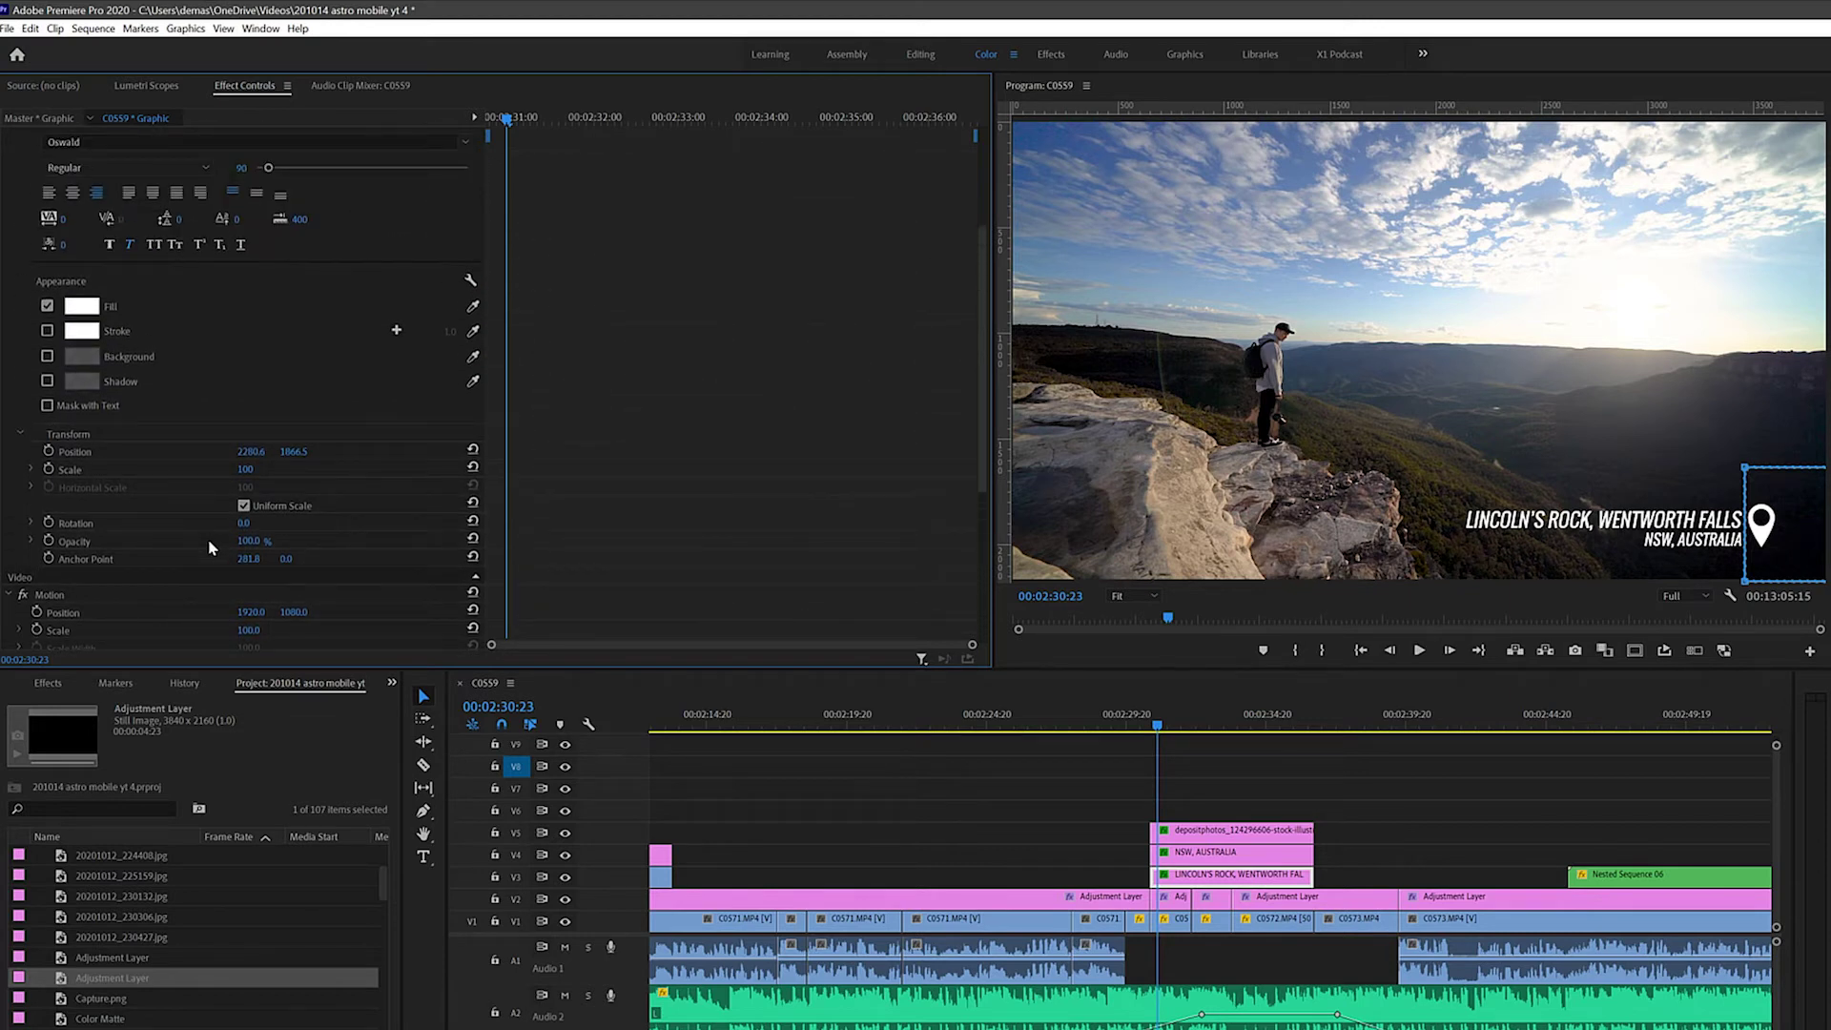
- Turn on Position keyframing for the title and return to its first keyframe
{"action": "scroll", "coordinate": [212, 545], "scroll_direction": "up", "scroll_amount": 2}
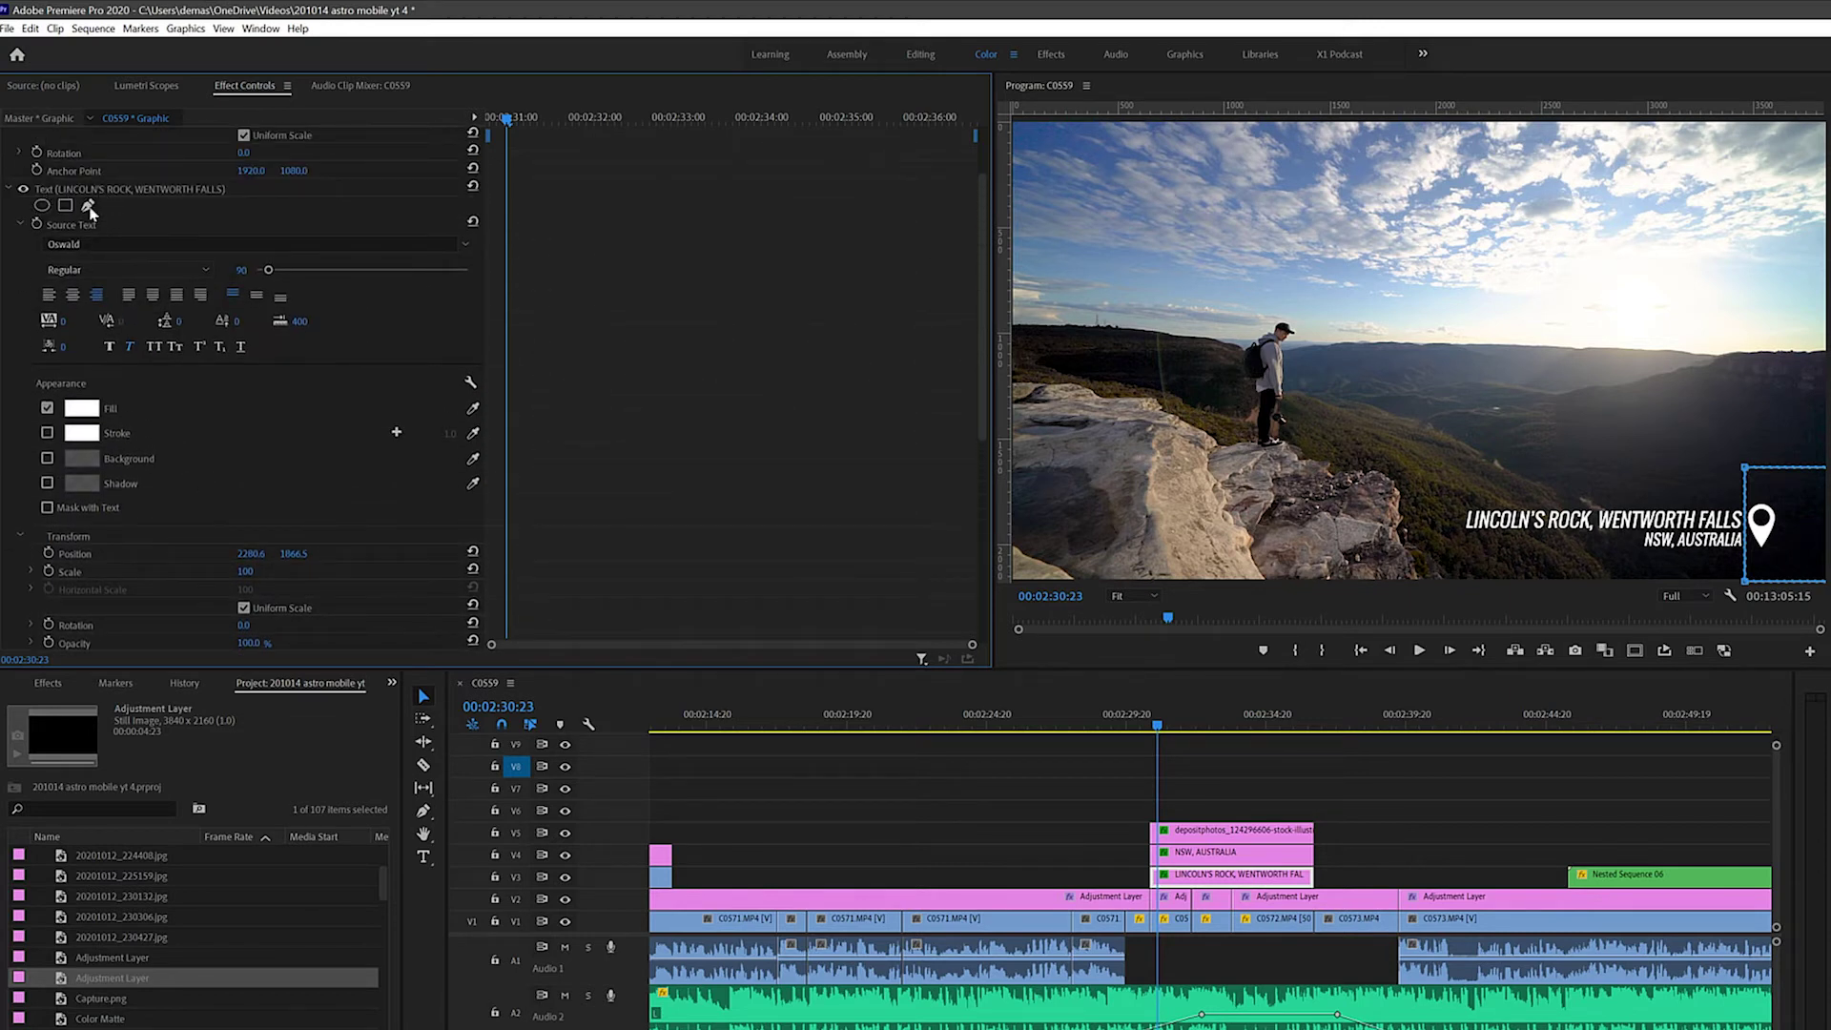
{"action": "scroll", "coordinate": [108, 382], "scroll_direction": "down", "scroll_amount": 3}
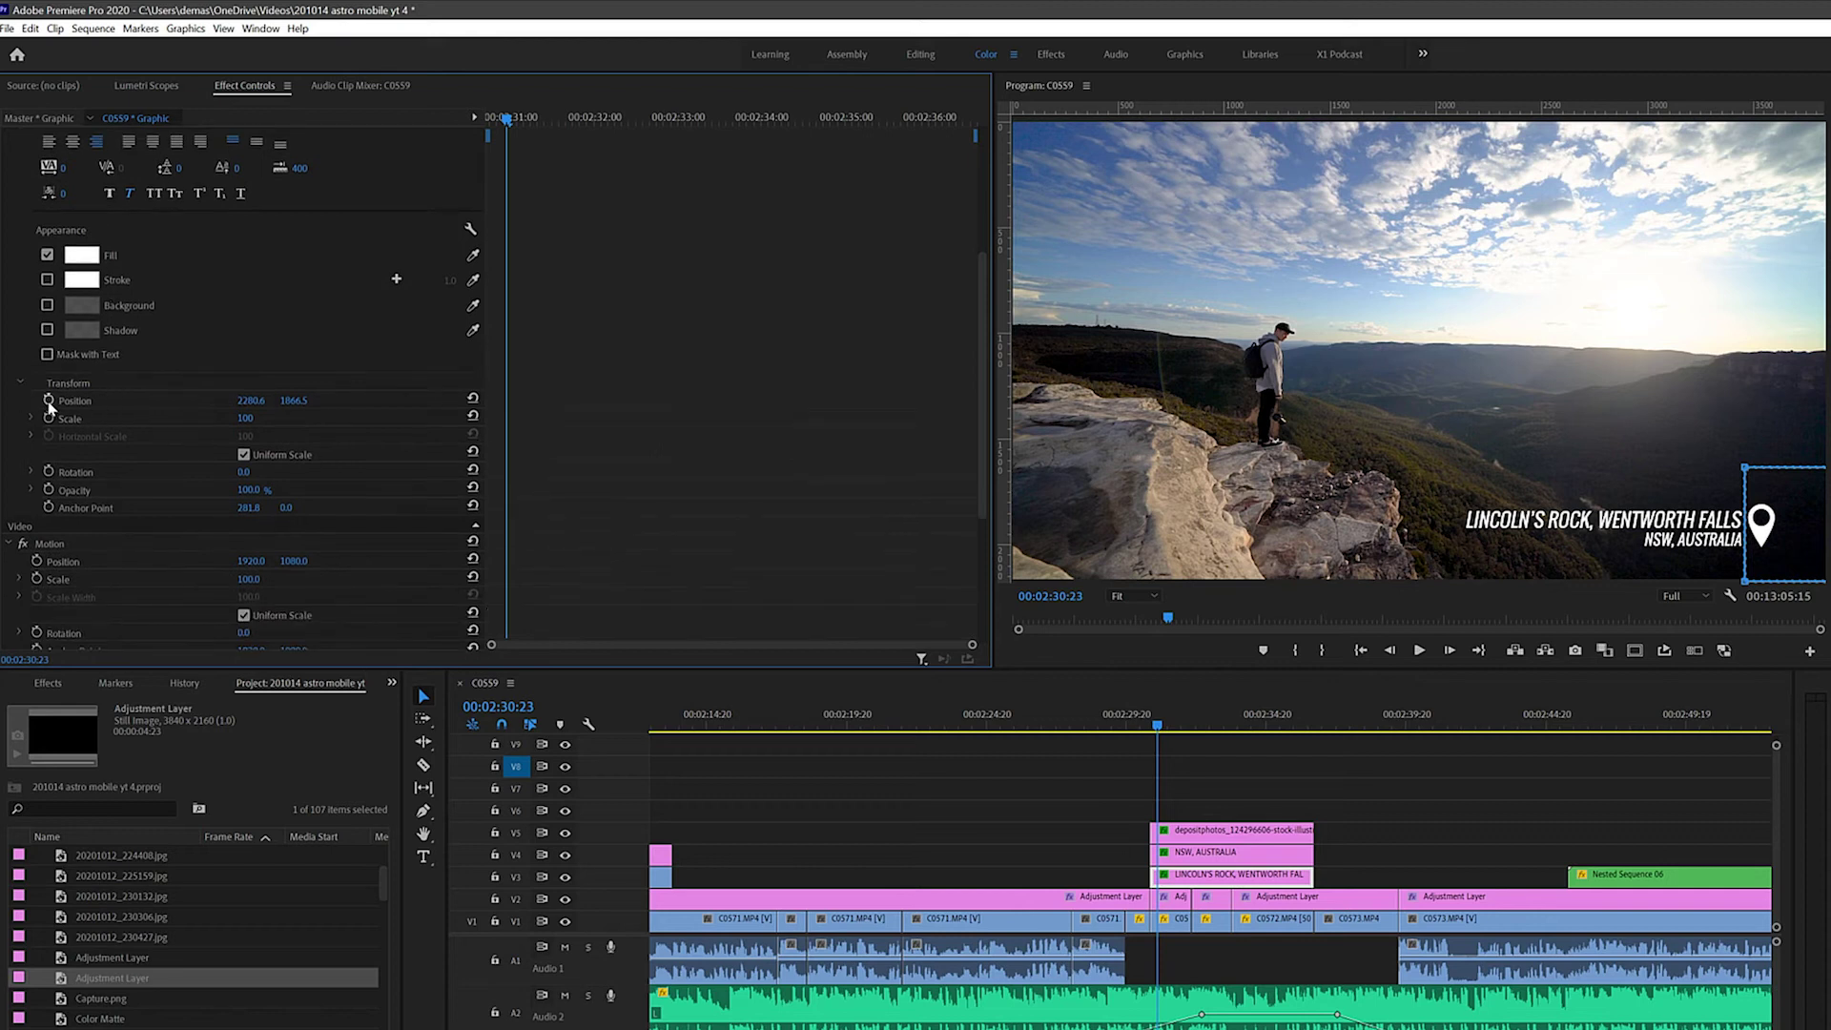
{"action": "left_click", "coordinate": [49, 401]}
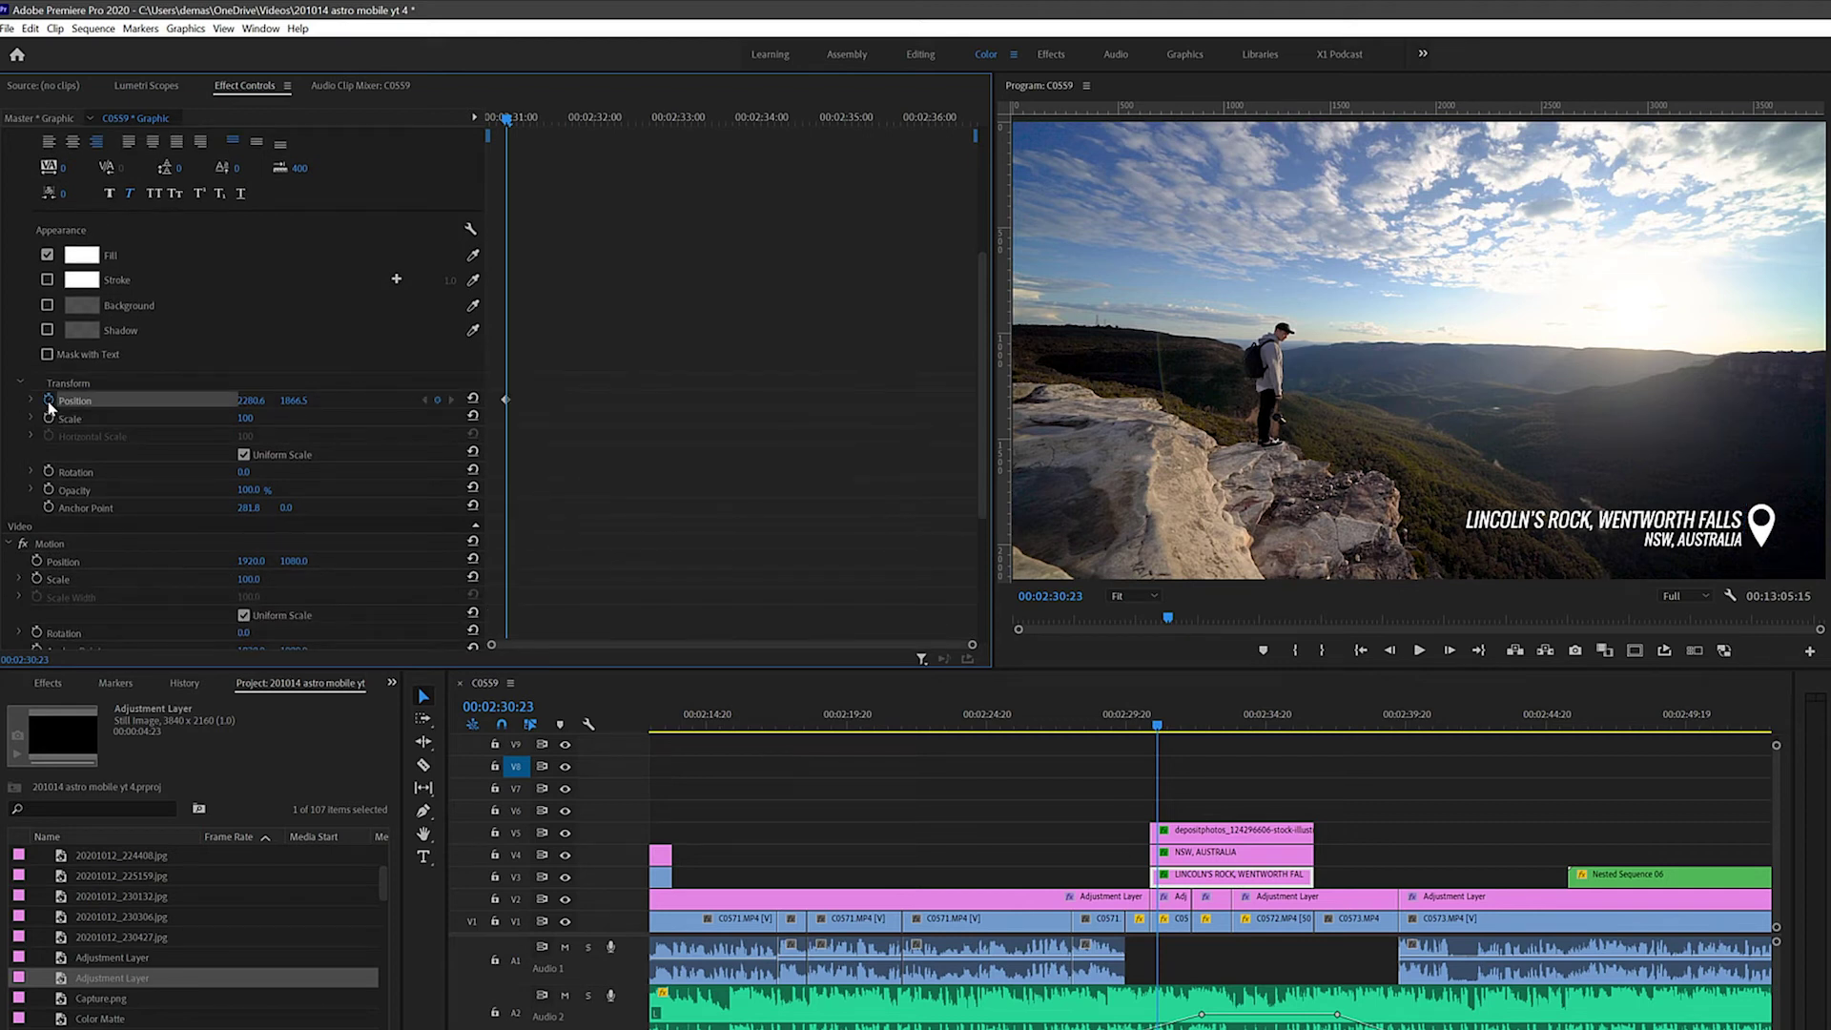
{"action": "left_click_drag", "start_coordinate": [505, 122], "coordinate": [524, 124]}
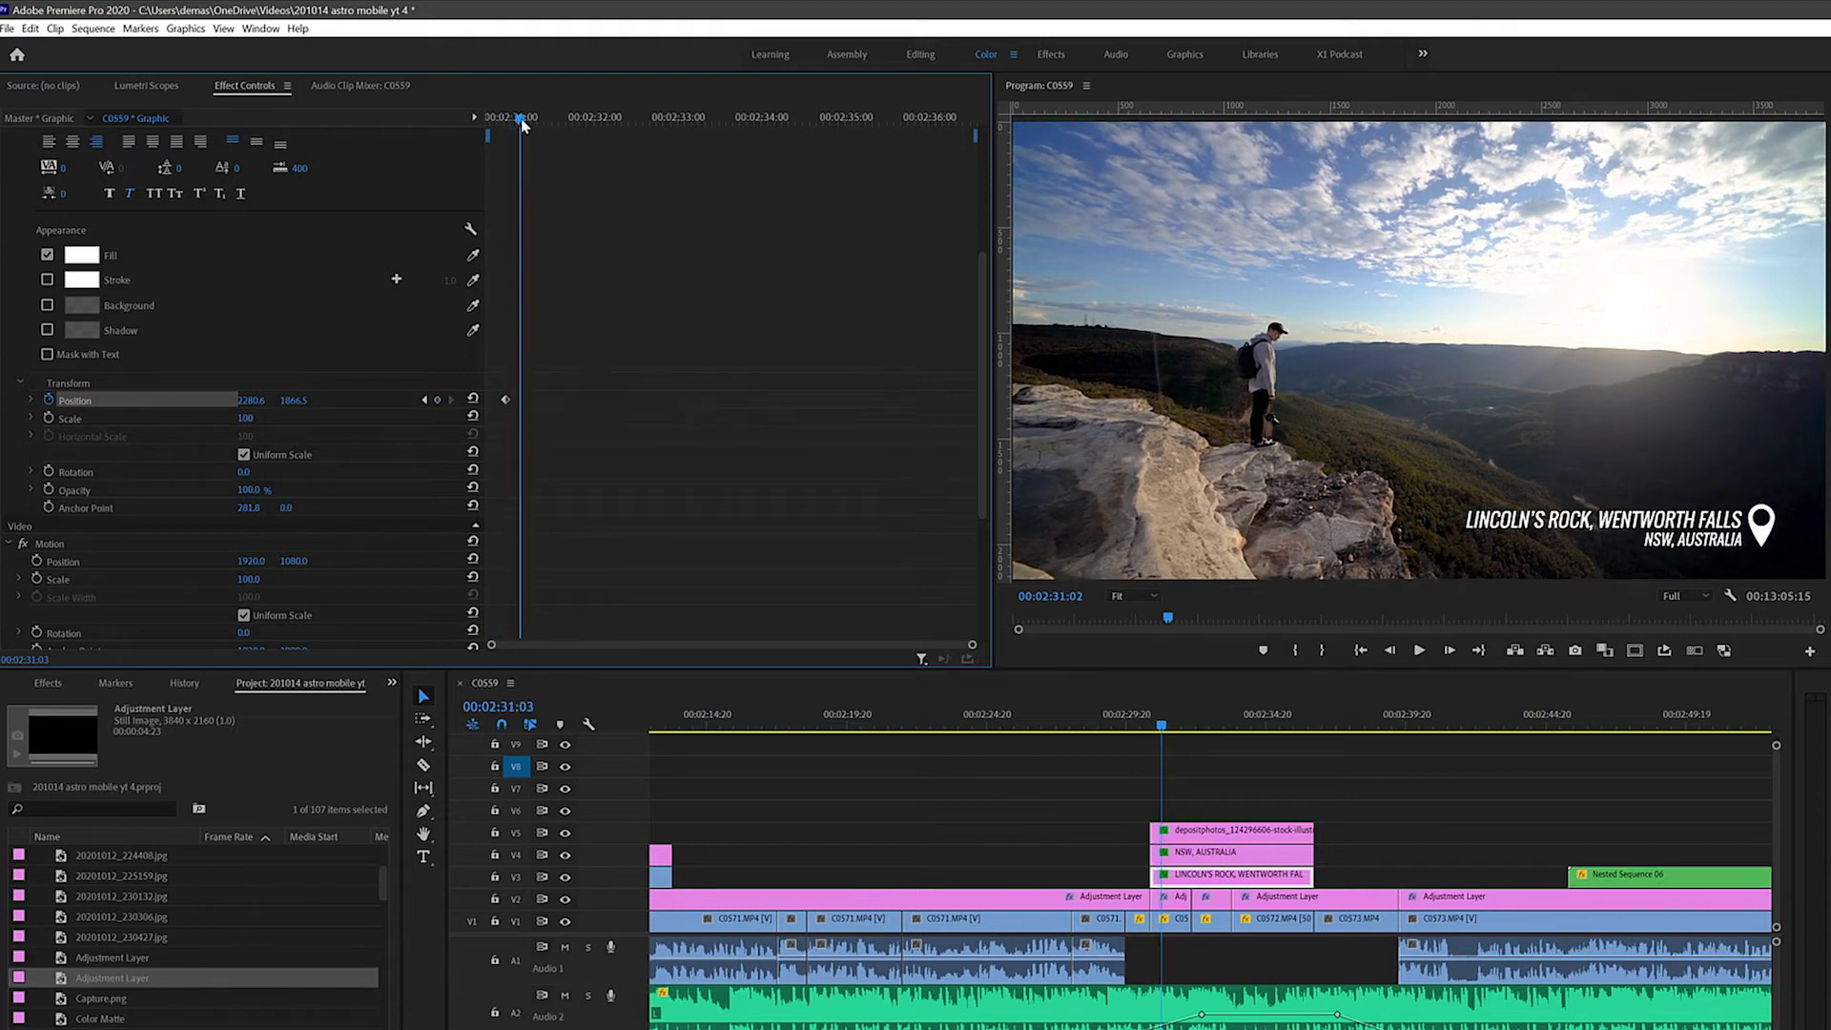
{"action": "left_click", "coordinate": [423, 401]}
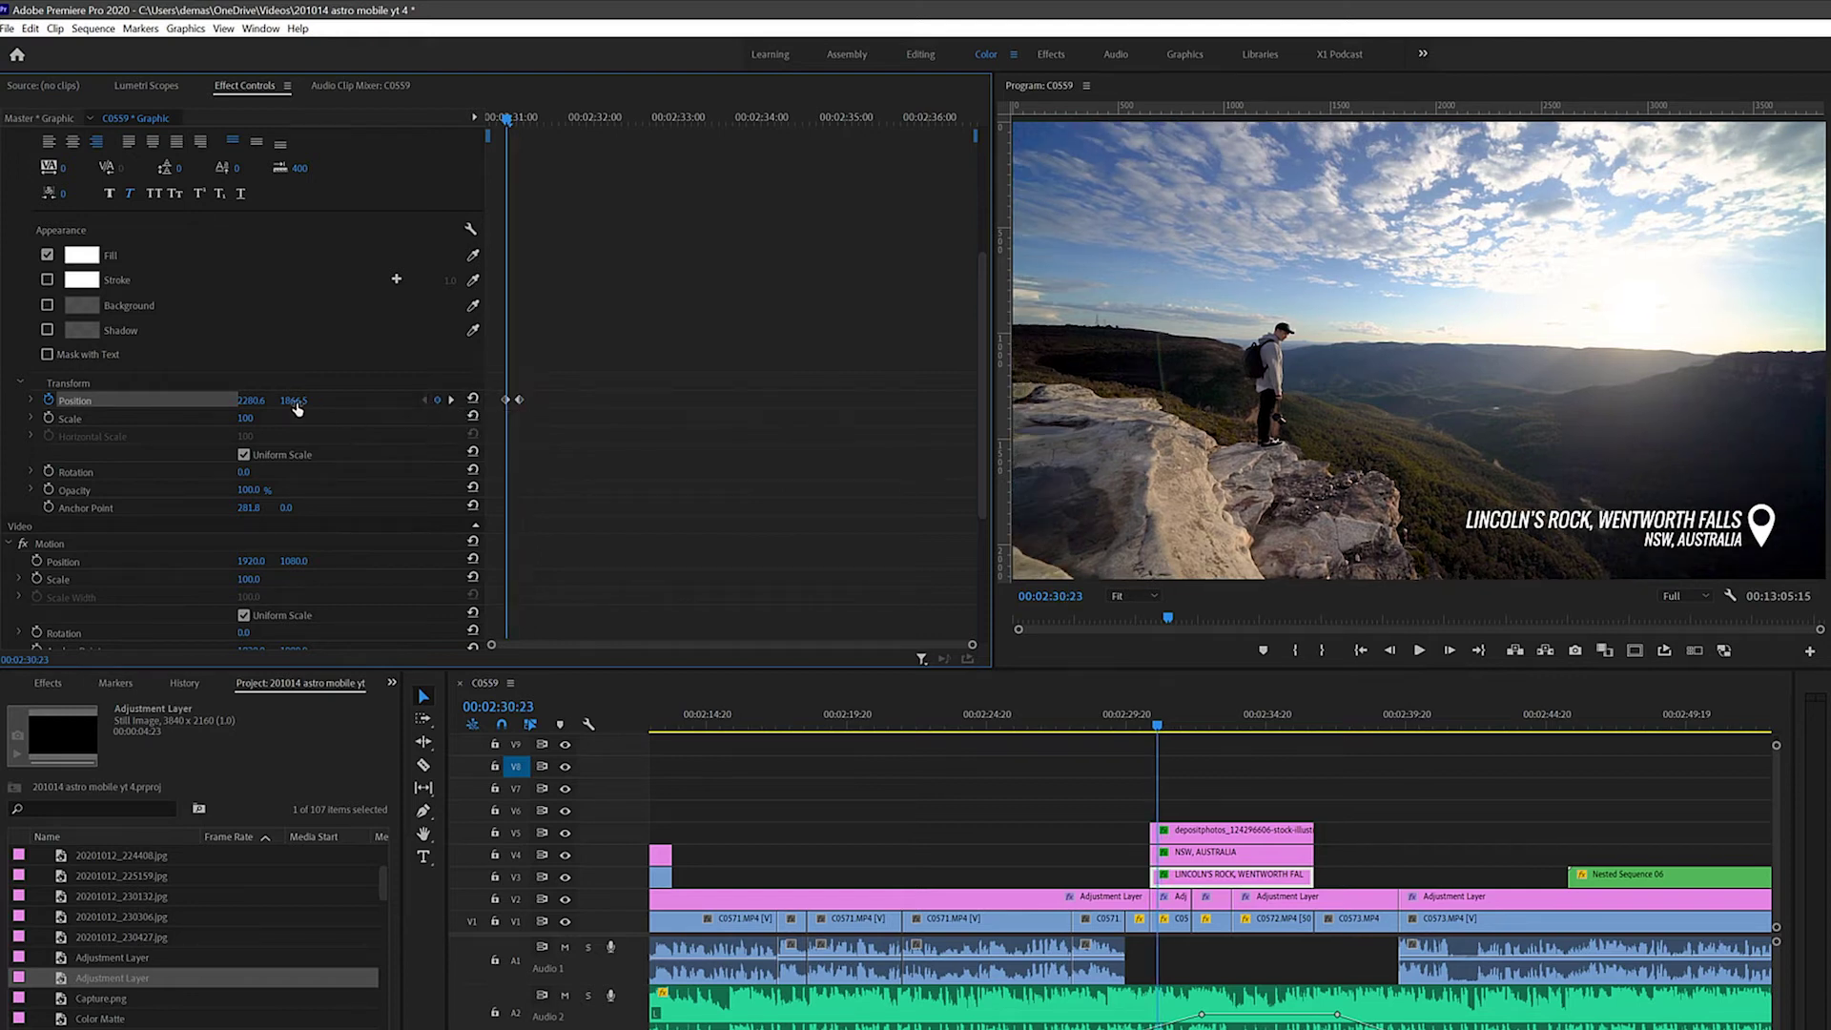
- Shift the first keyframe's Position X right so the title starts hidden behind the pin, then preview
{"action": "left_click_drag", "start_coordinate": [251, 408], "coordinate": [762, 408]}
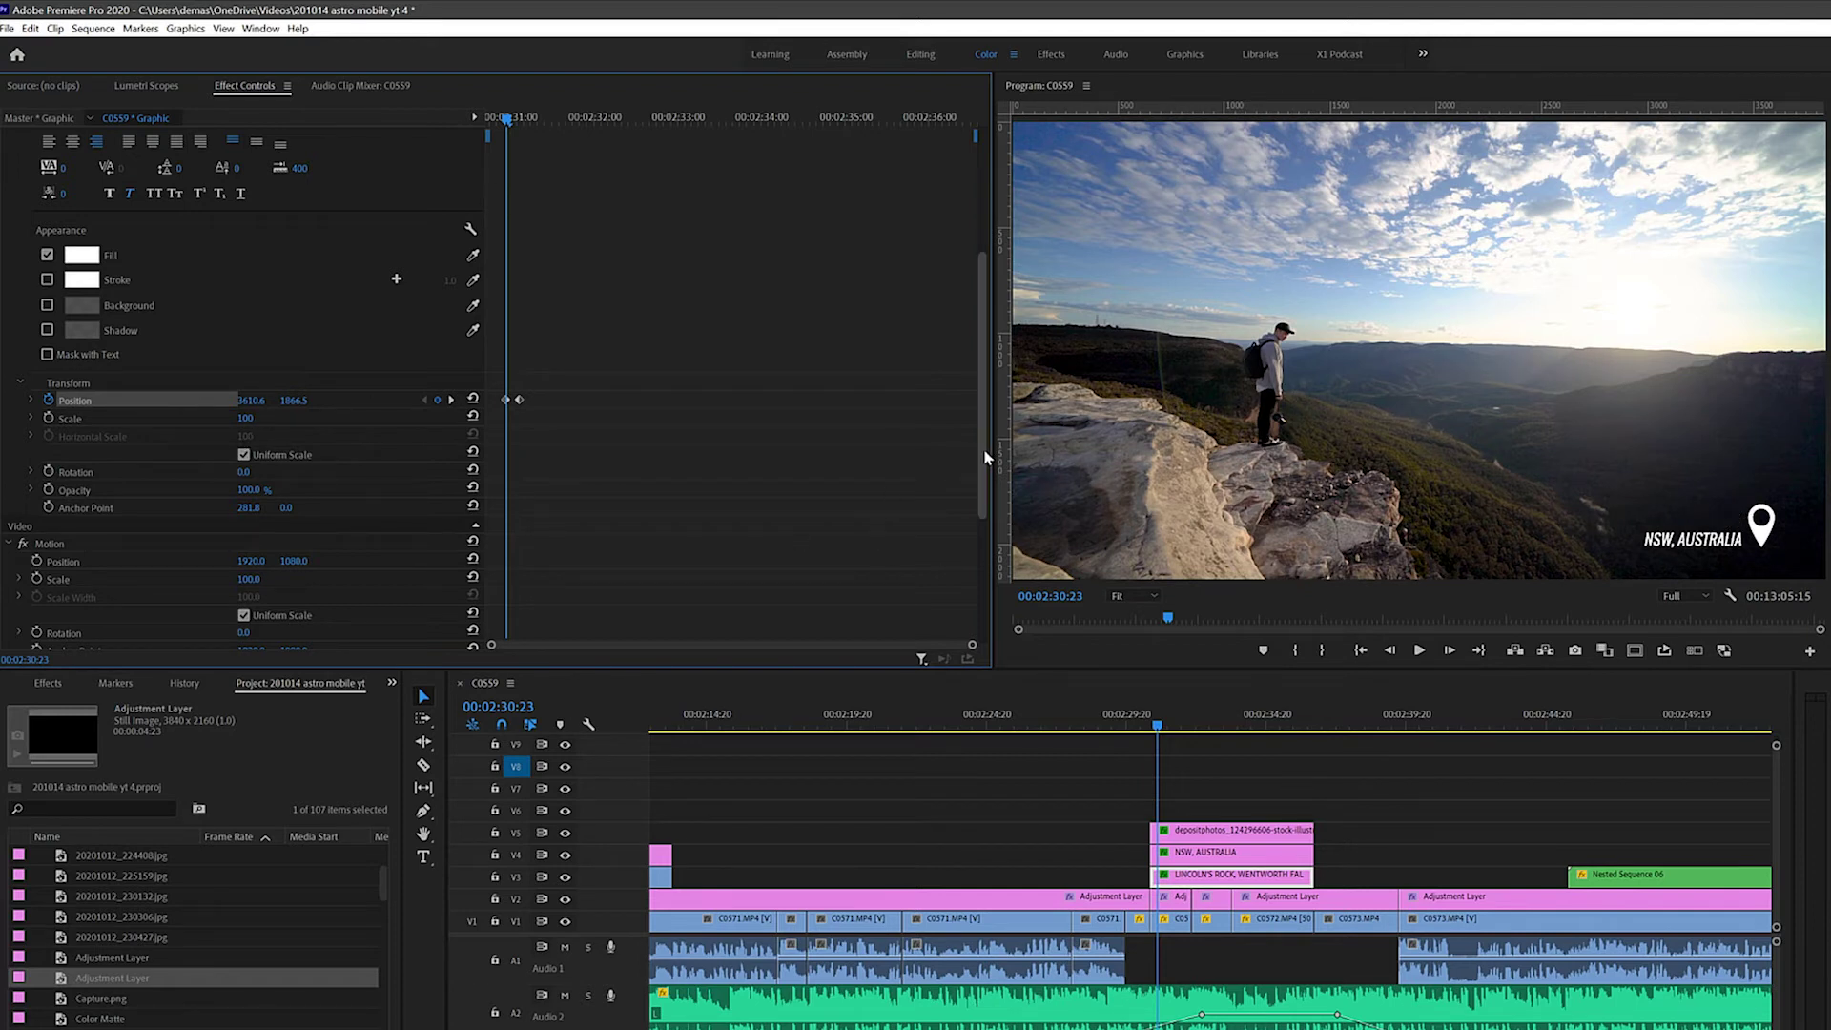
{"action": "left_click_drag", "start_coordinate": [982, 448], "coordinate": [978, 584]}
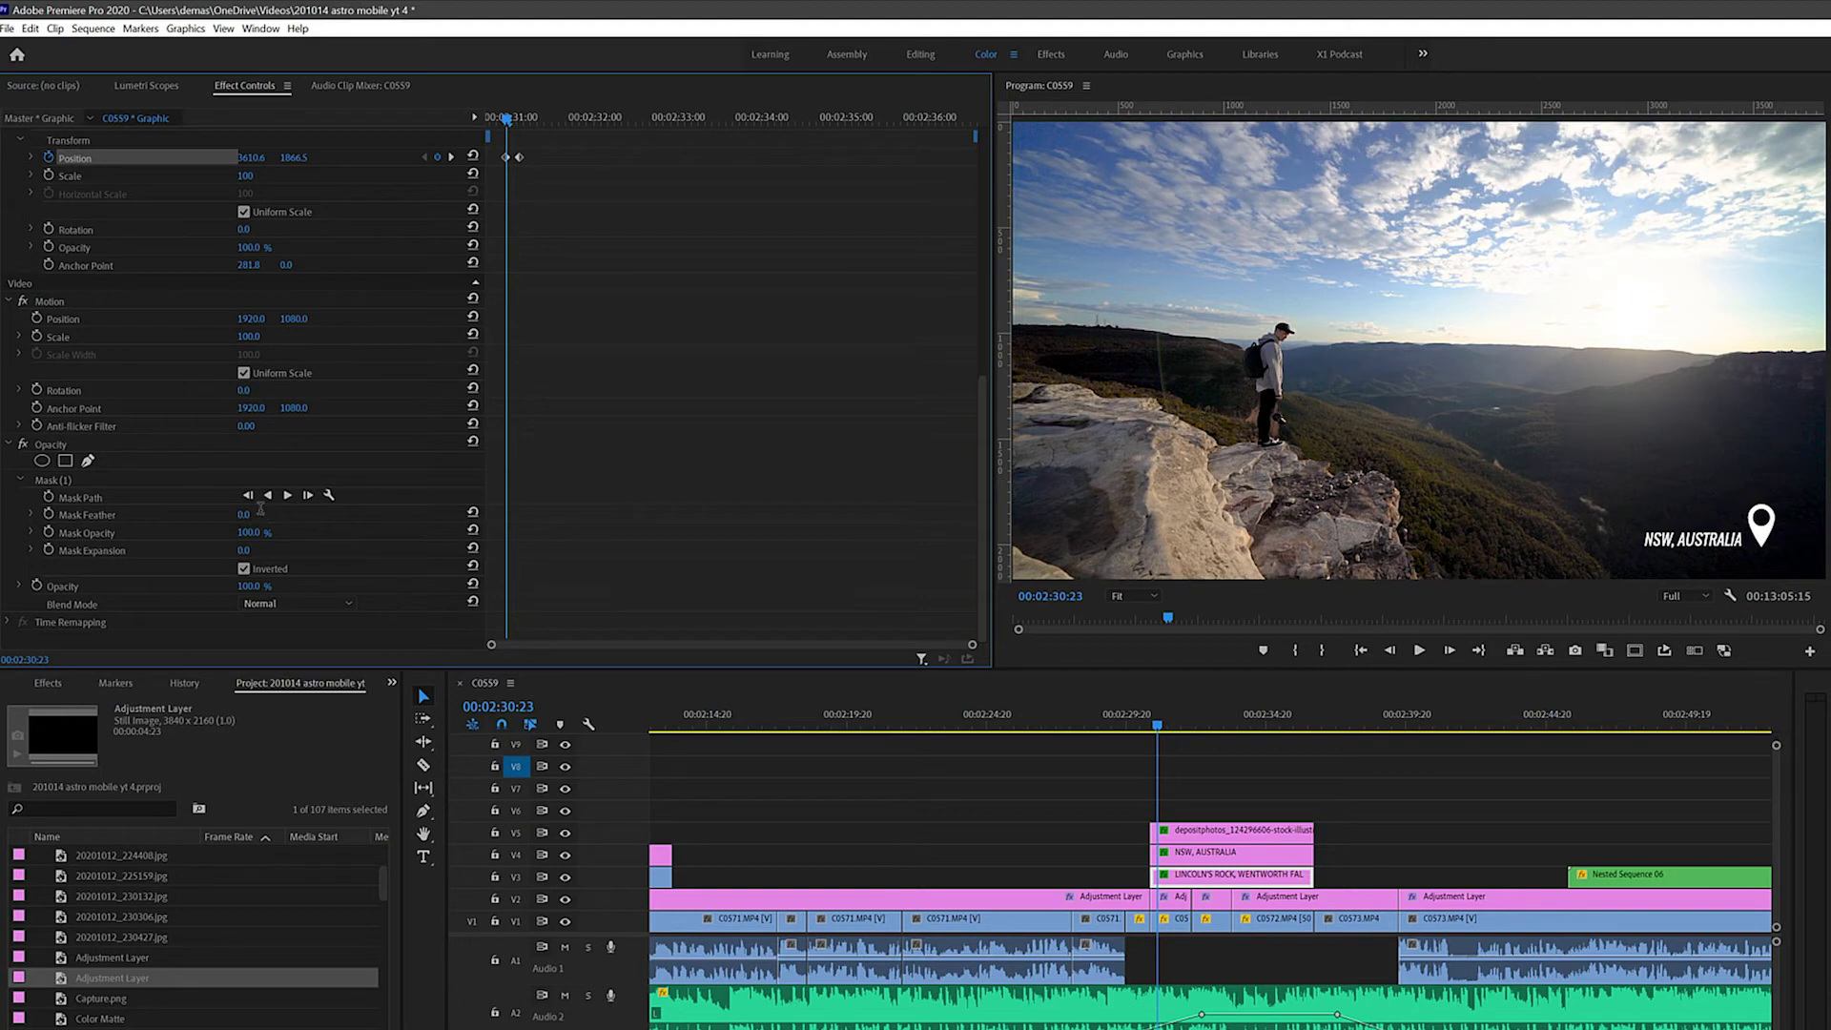
{"action": "left_click_drag", "start_coordinate": [509, 120], "coordinate": [484, 119]}
{"action": "left_click_drag", "start_coordinate": [1154, 736], "coordinate": [1168, 736]}
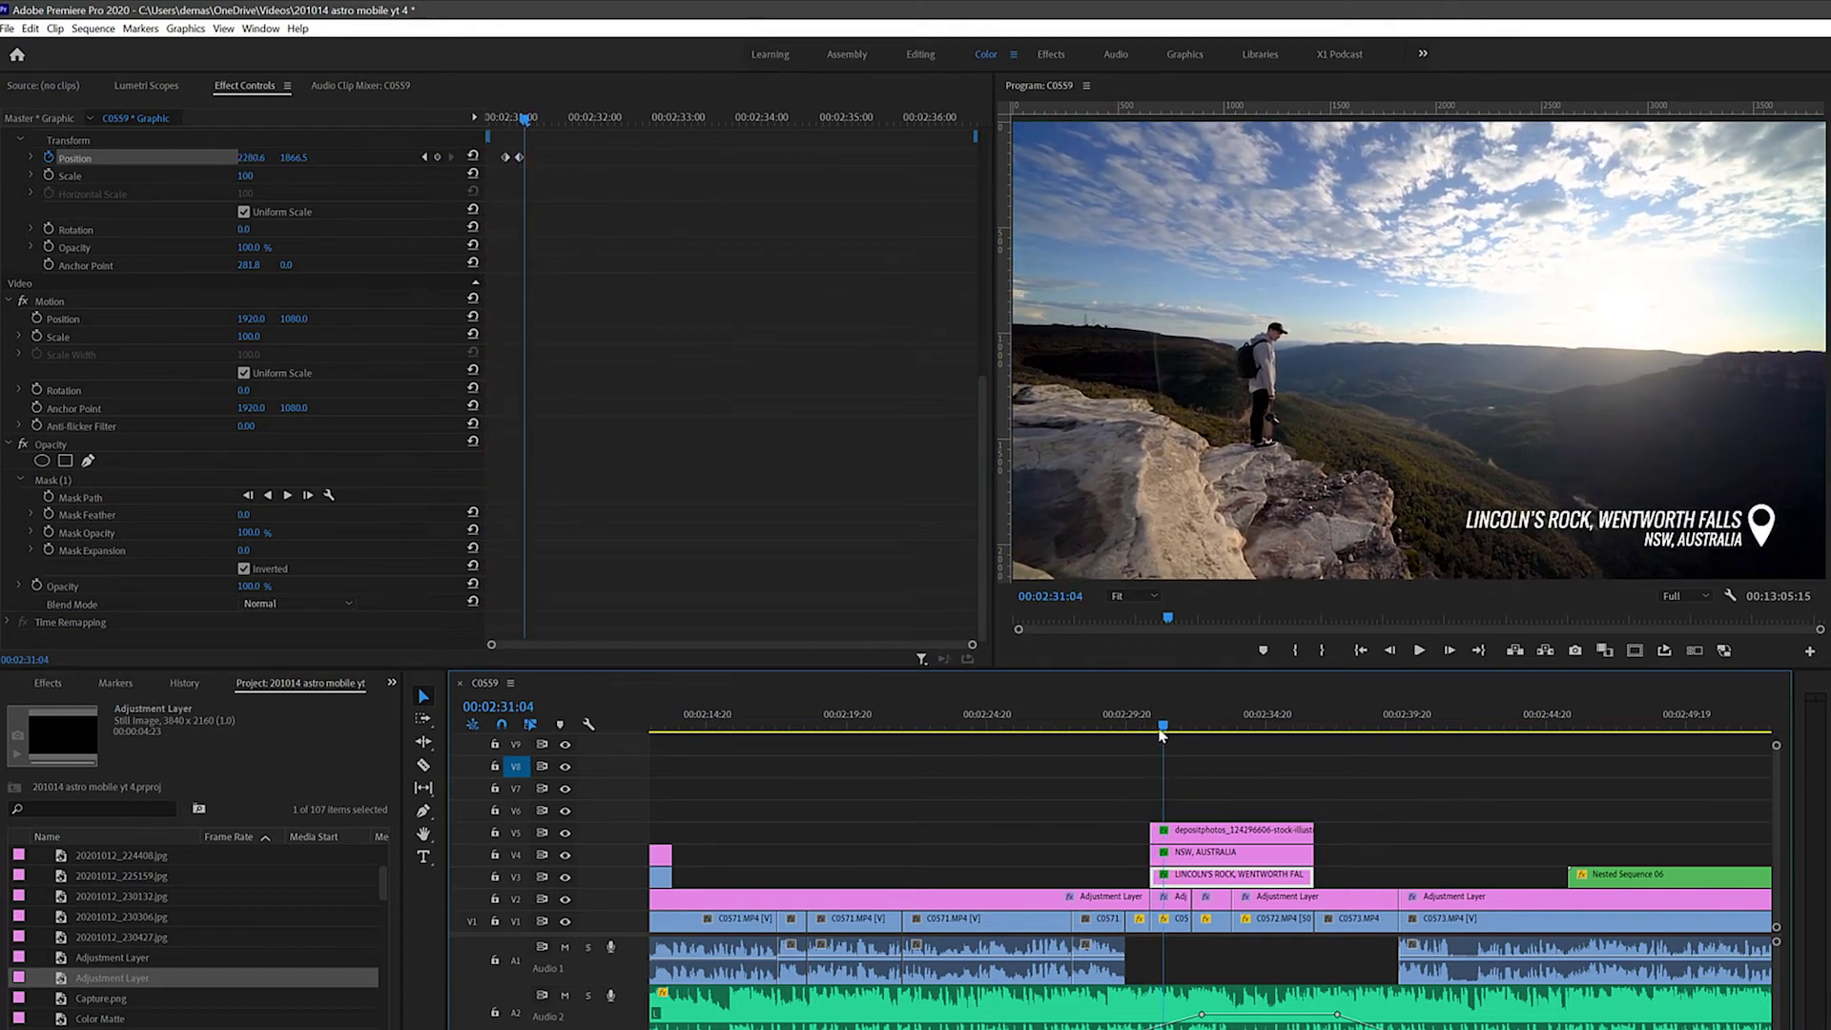
{"action": "left_click_drag", "start_coordinate": [506, 116], "coordinate": [484, 116]}
- Play the sliding title, select Mask (1) to check its outline, then move to the selfie clip
{"action": "key", "text": "space"}
{"action": "key", "text": "space"}
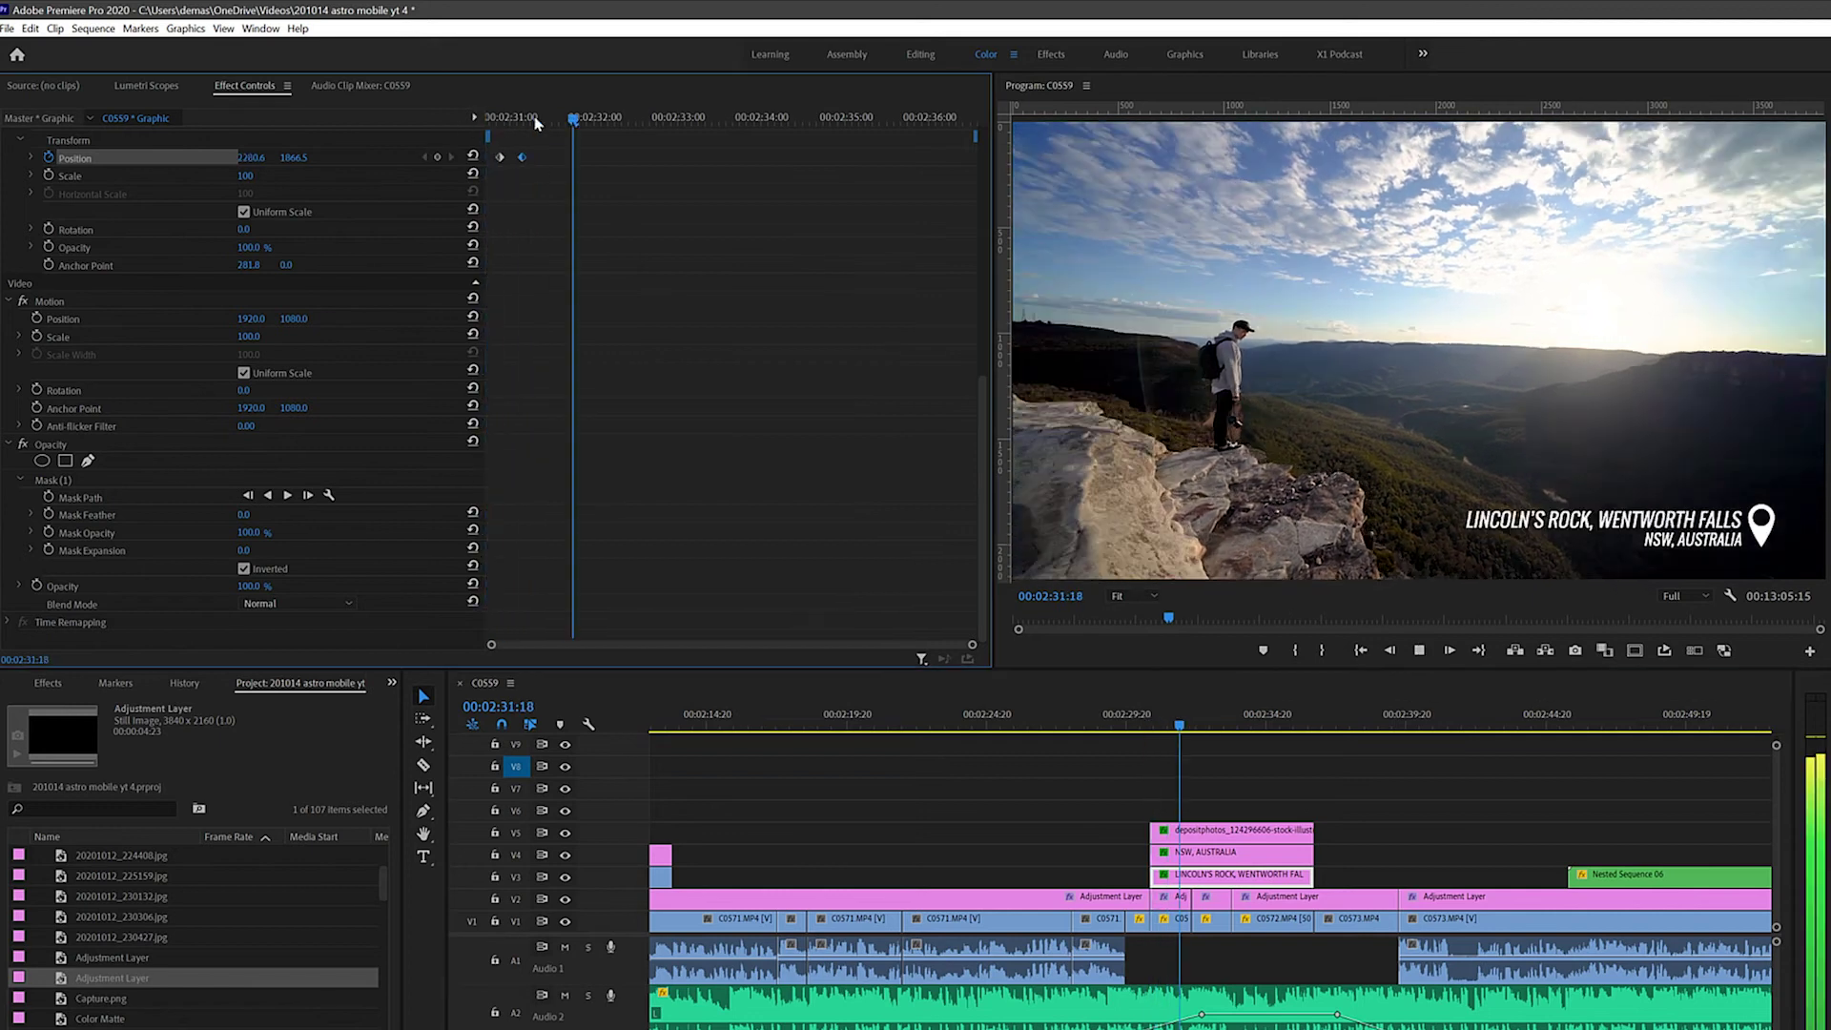
{"action": "scroll", "coordinate": [138, 572], "scroll_direction": "up", "scroll_amount": 3}
{"action": "left_click", "coordinate": [138, 582]}
{"action": "scroll", "coordinate": [139, 572], "scroll_direction": "up", "scroll_amount": 2}
{"action": "left_click_drag", "start_coordinate": [549, 117], "coordinate": [937, 122]}
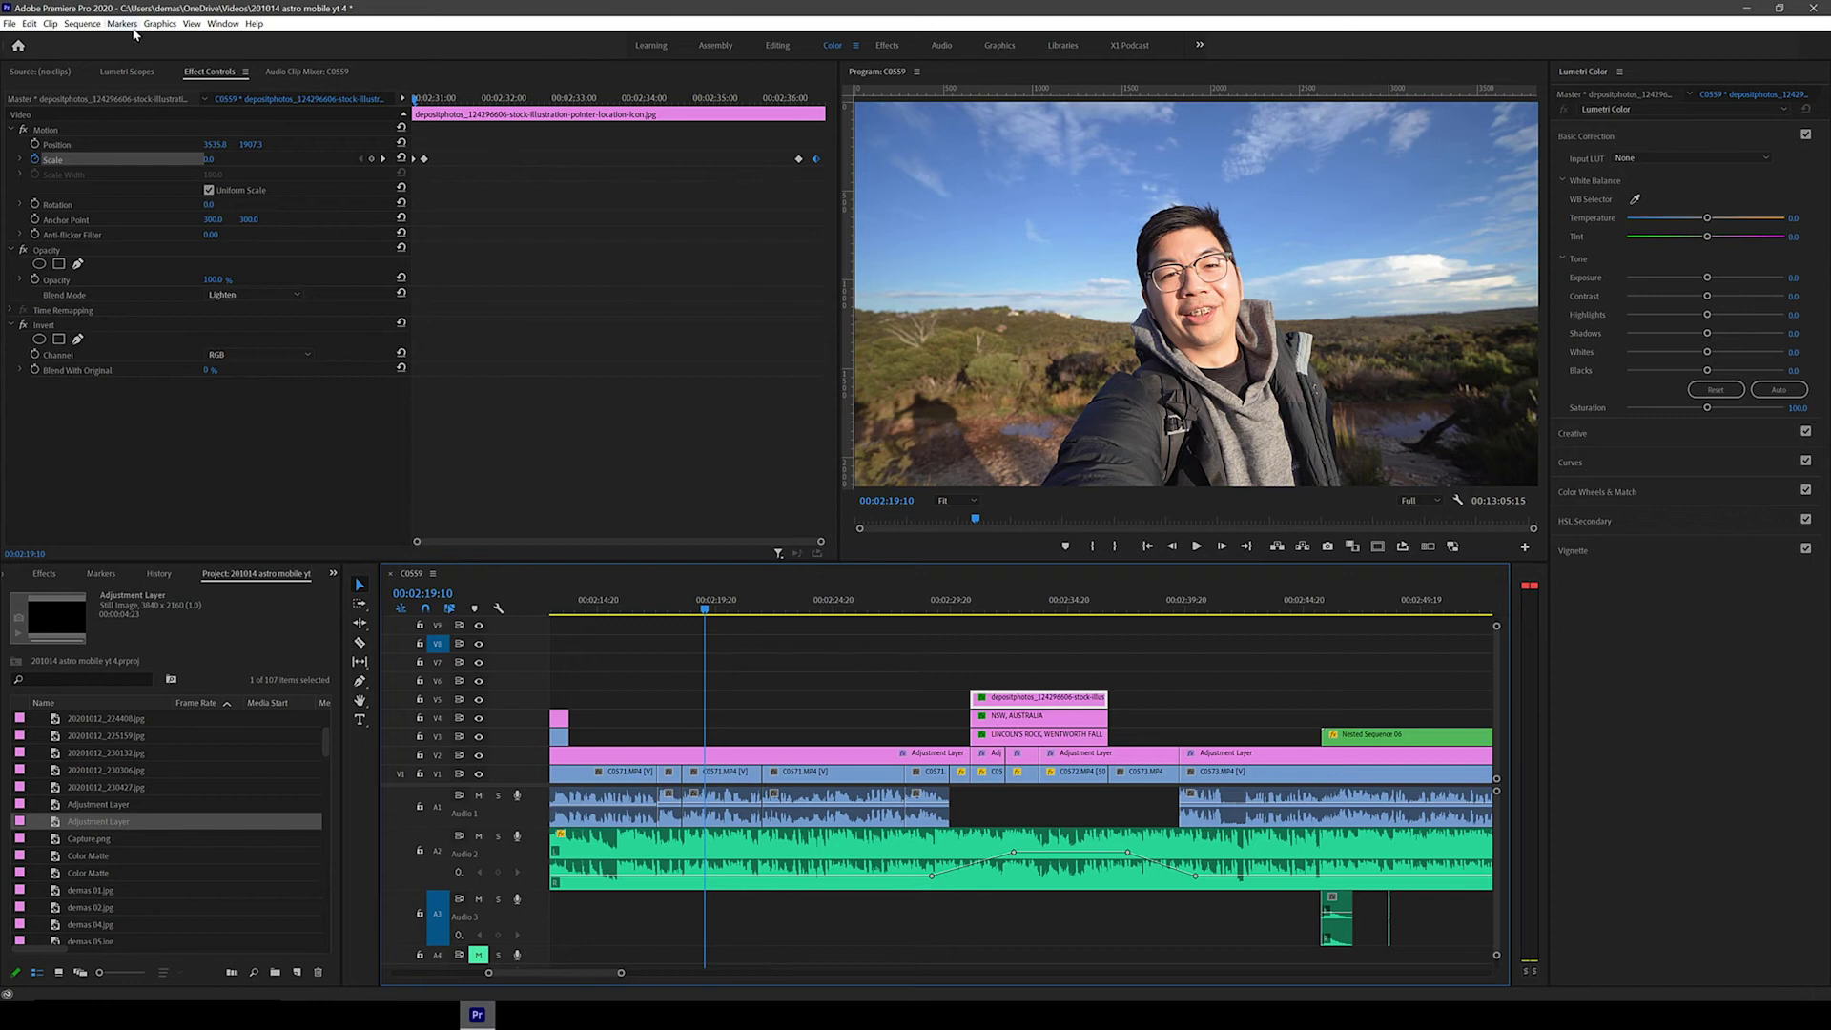
- Open the Essential Graphics panel from the Window menu and scroll through My Templates
{"action": "left_click", "coordinate": [189, 25]}
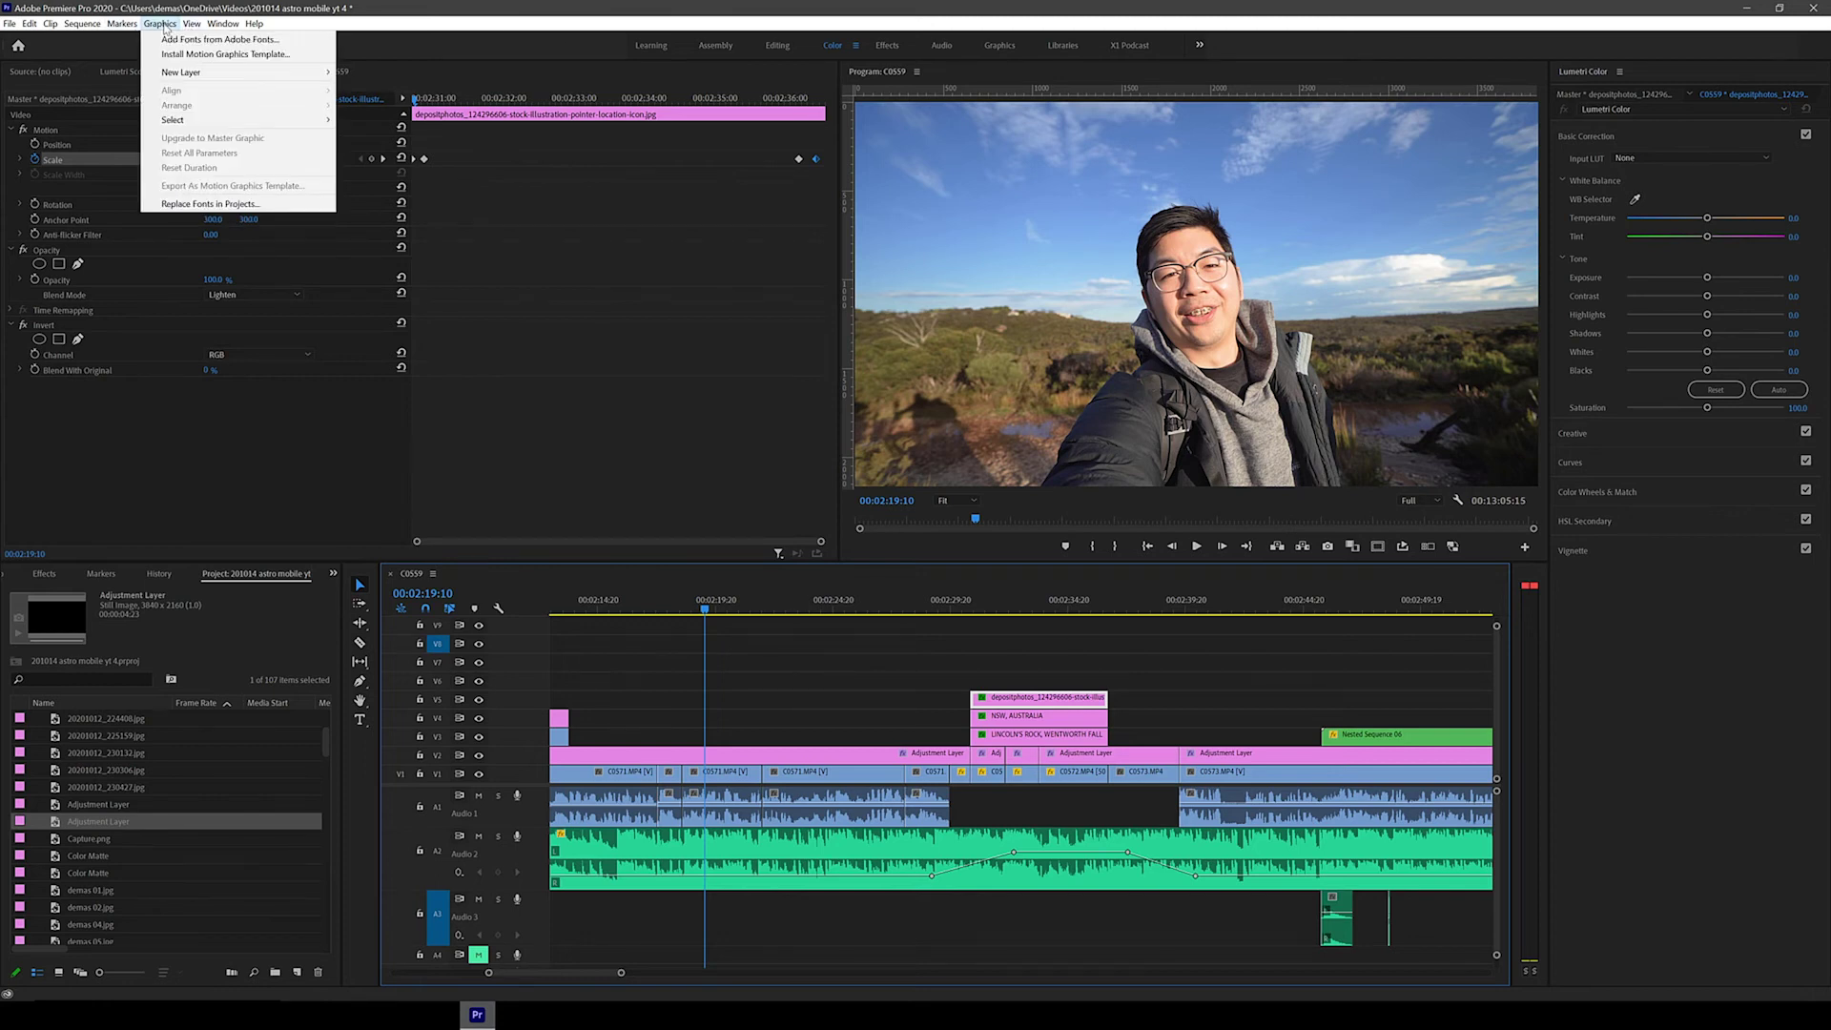
{"action": "mouse_move", "coordinate": [223, 24]}
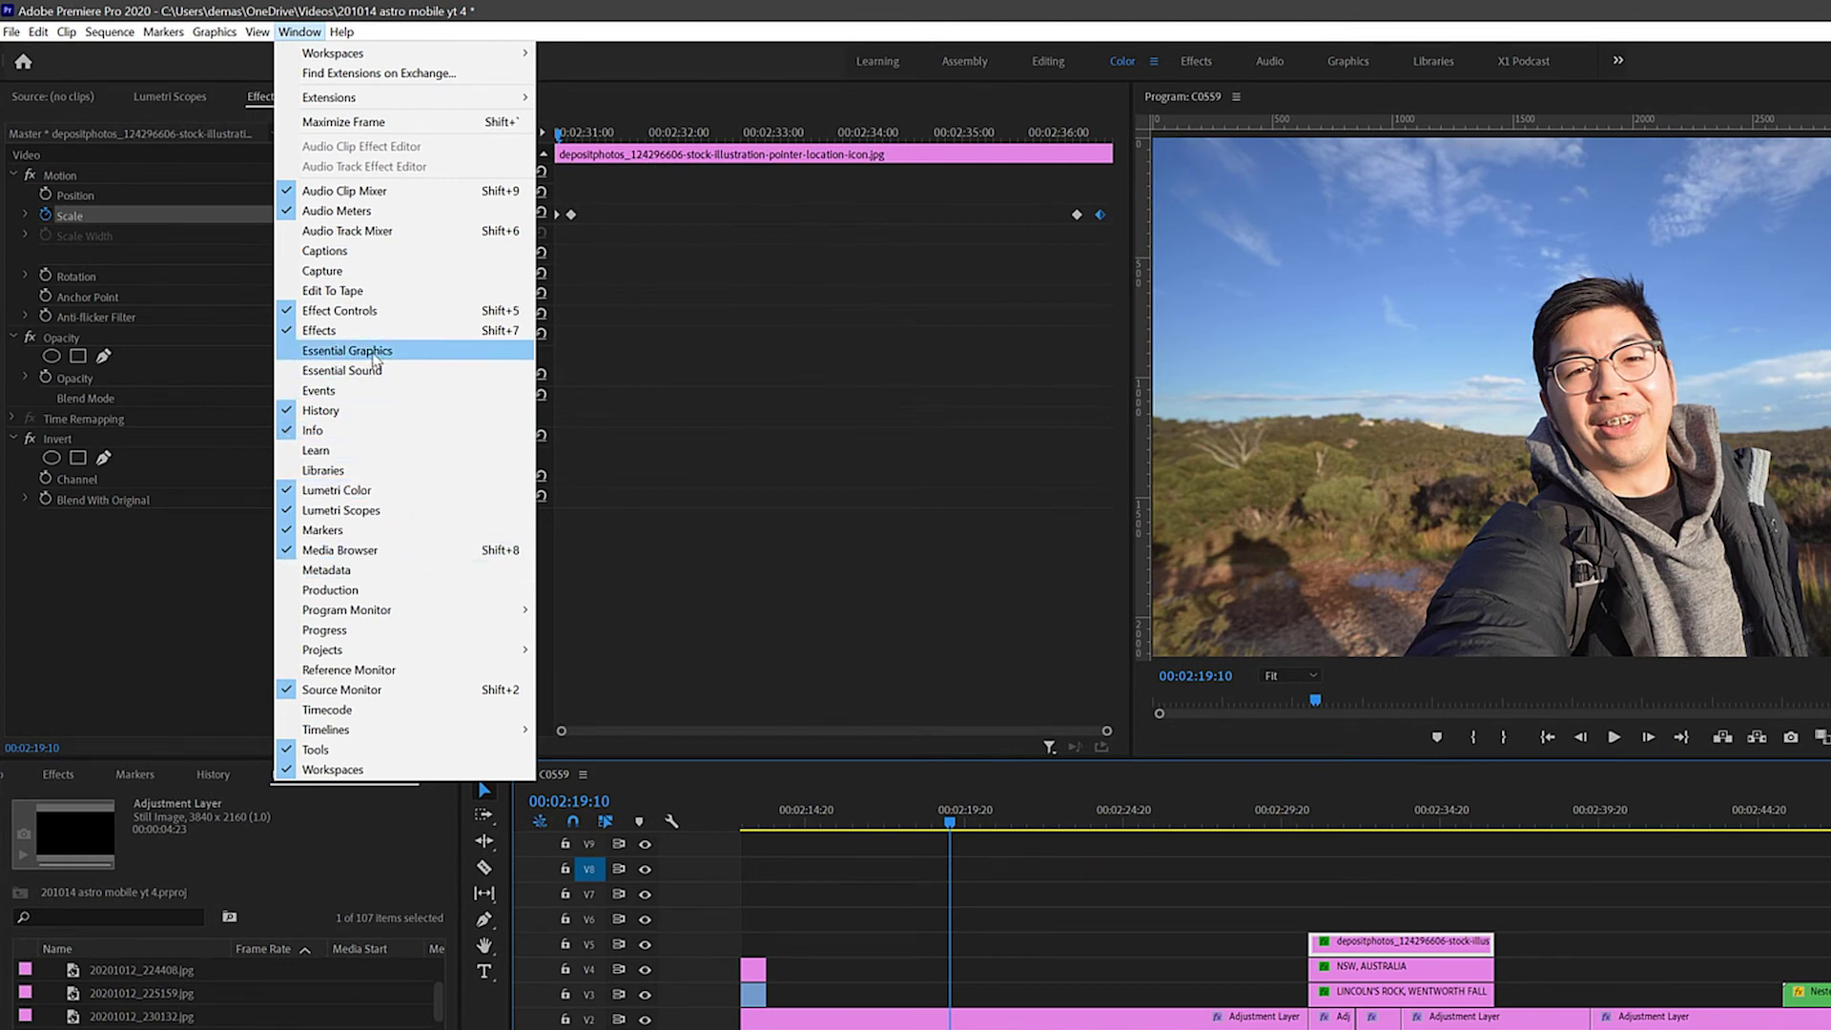
{"action": "left_click", "coordinate": [372, 351]}
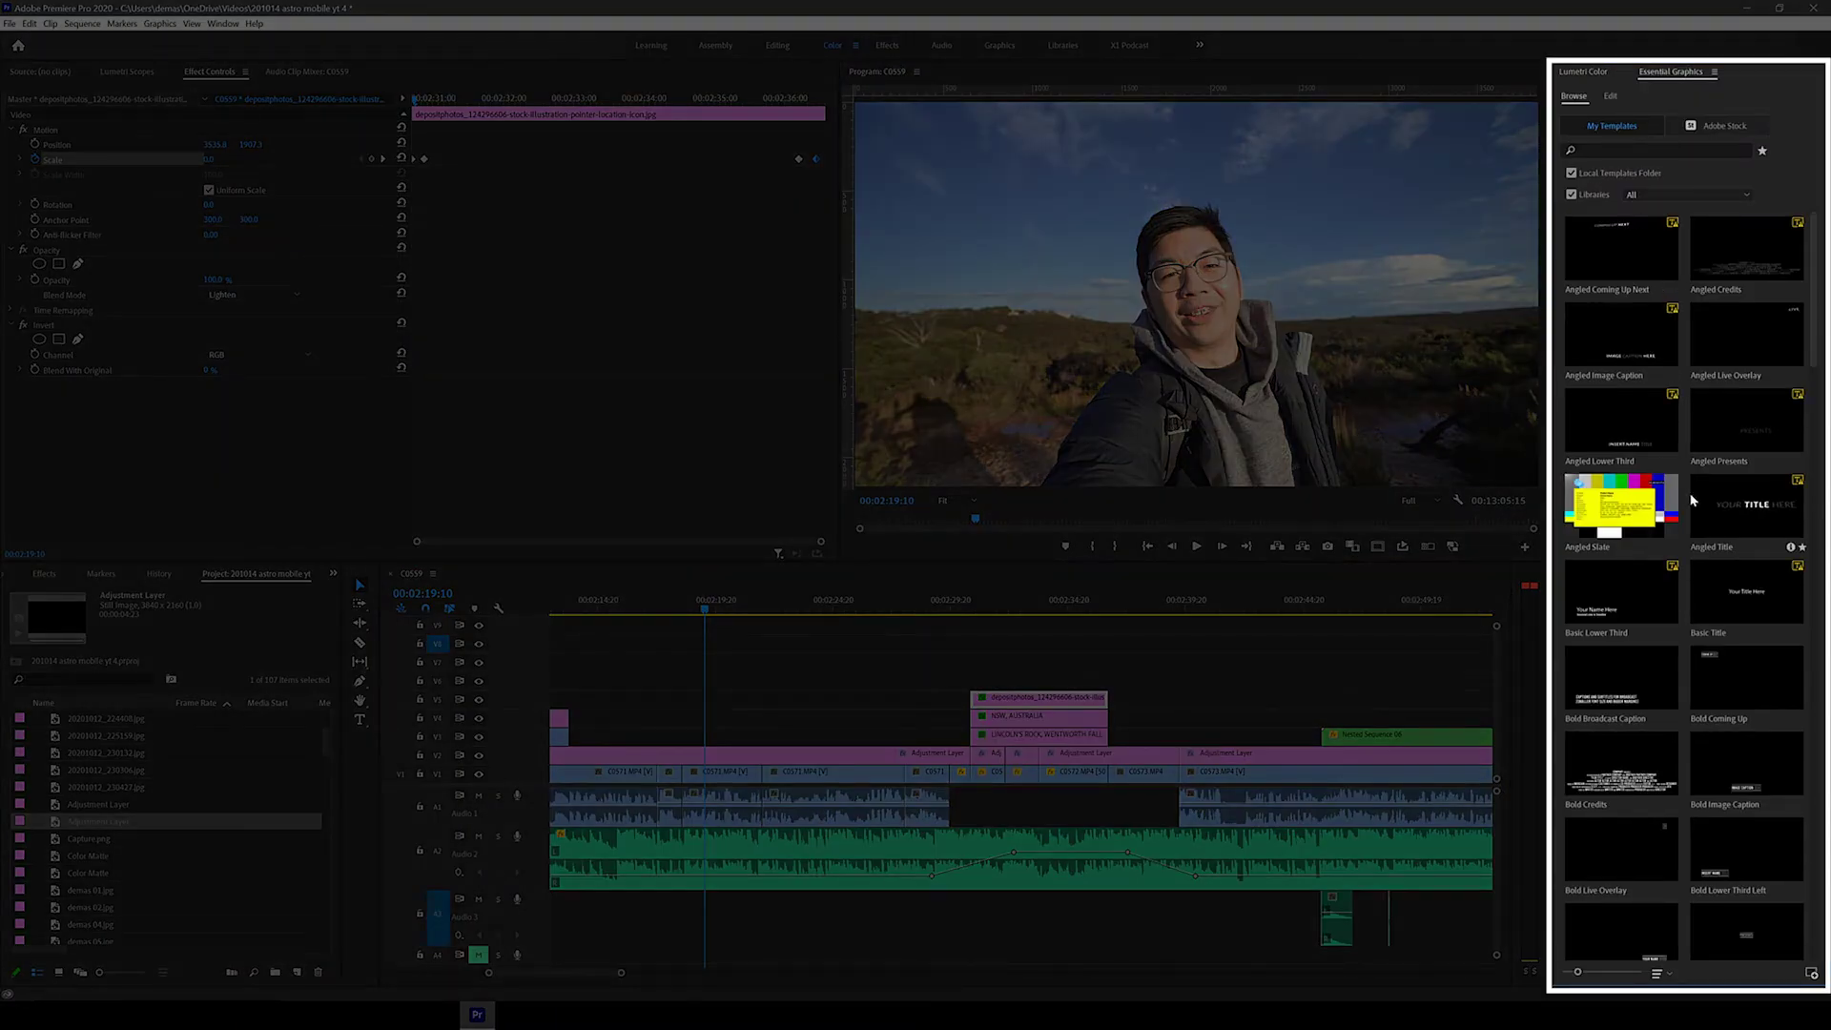
{"action": "scroll", "coordinate": [1623, 518], "scroll_direction": "down", "scroll_amount": 15}
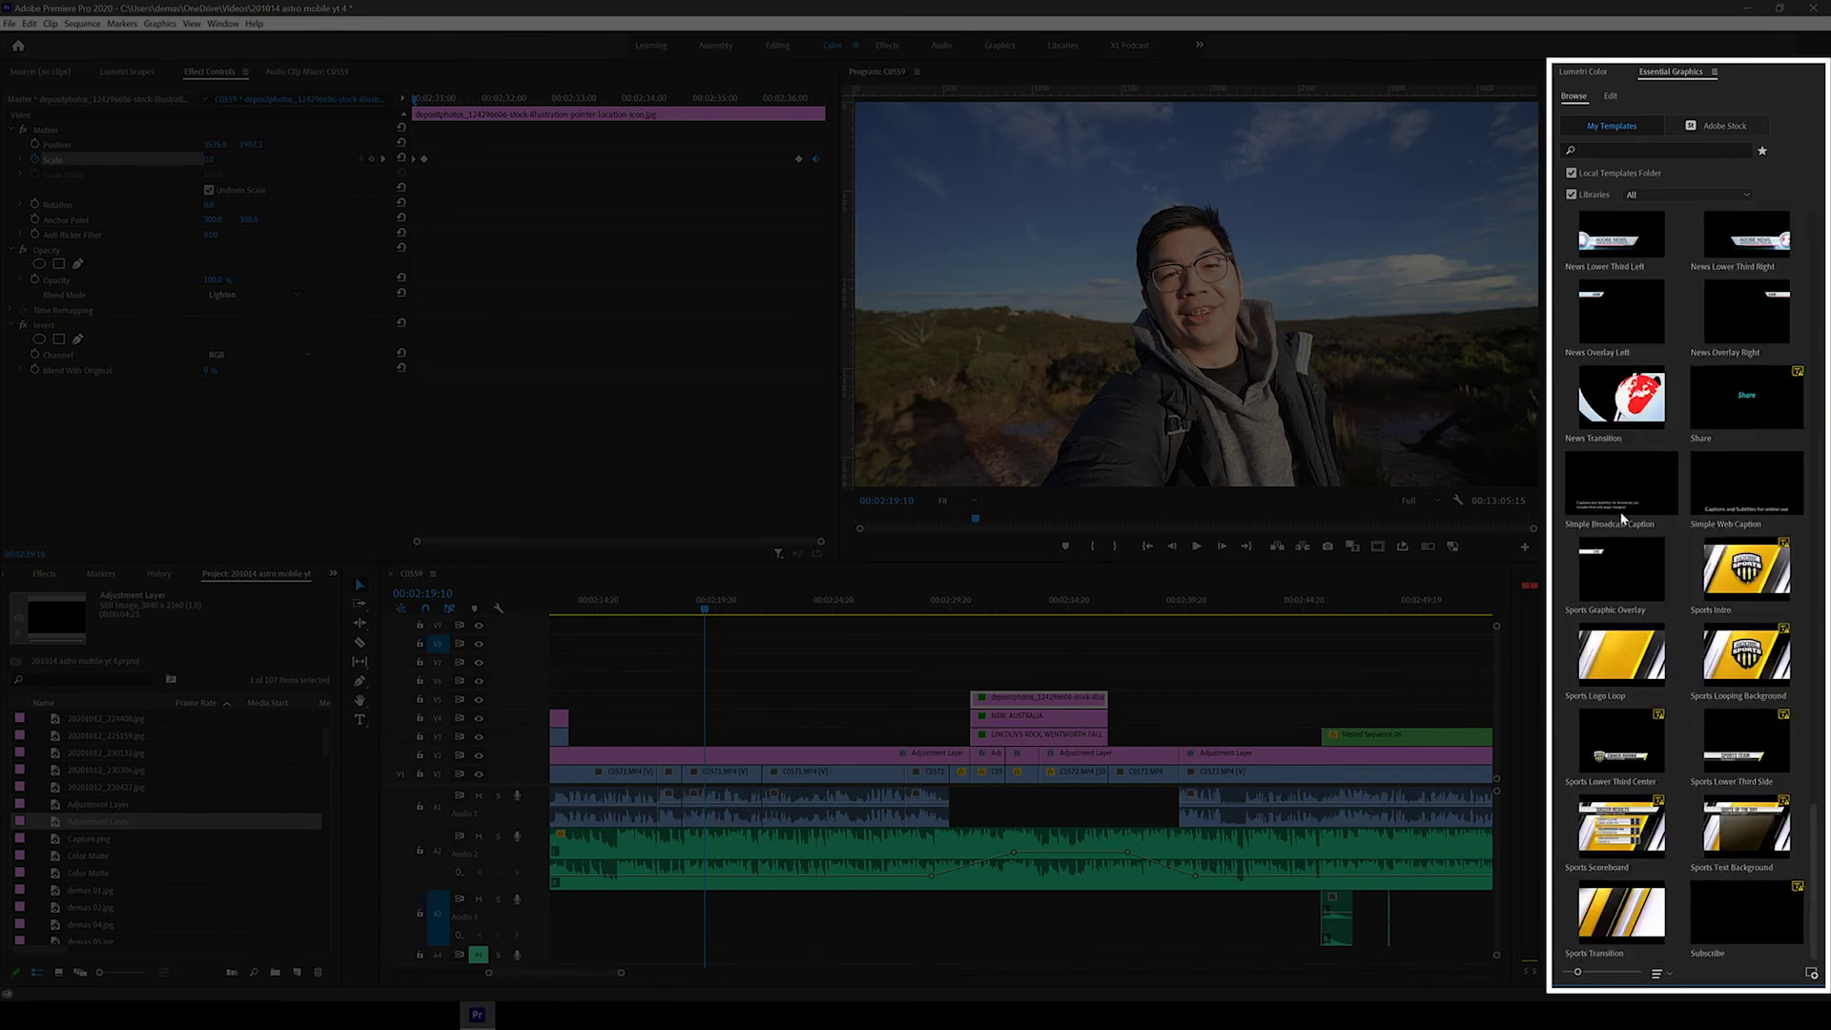
{"action": "scroll", "coordinate": [1623, 518], "scroll_direction": "up", "scroll_amount": 15}
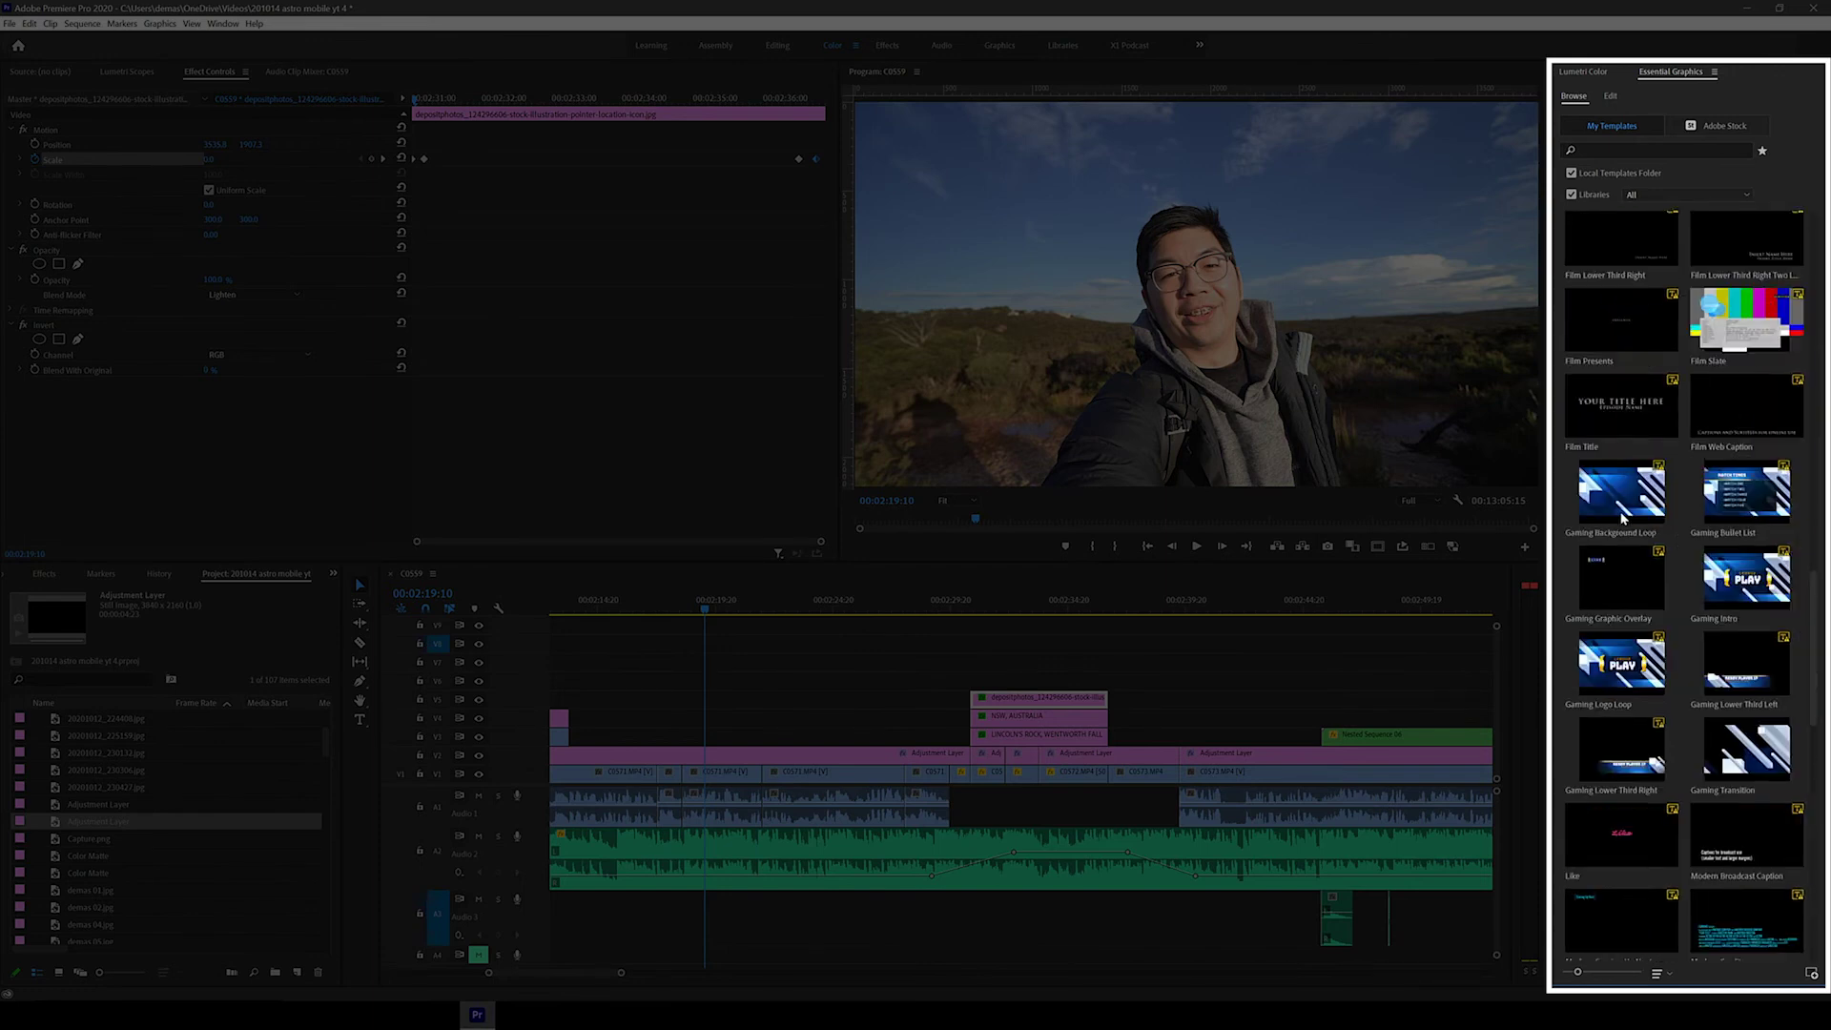
- Page through the Adobe Stock title templates, then go back to My Templates
{"action": "left_click", "coordinate": [1725, 125]}
{"action": "left_click", "coordinate": [1737, 955]}
{"action": "left_click", "coordinate": [1737, 955]}
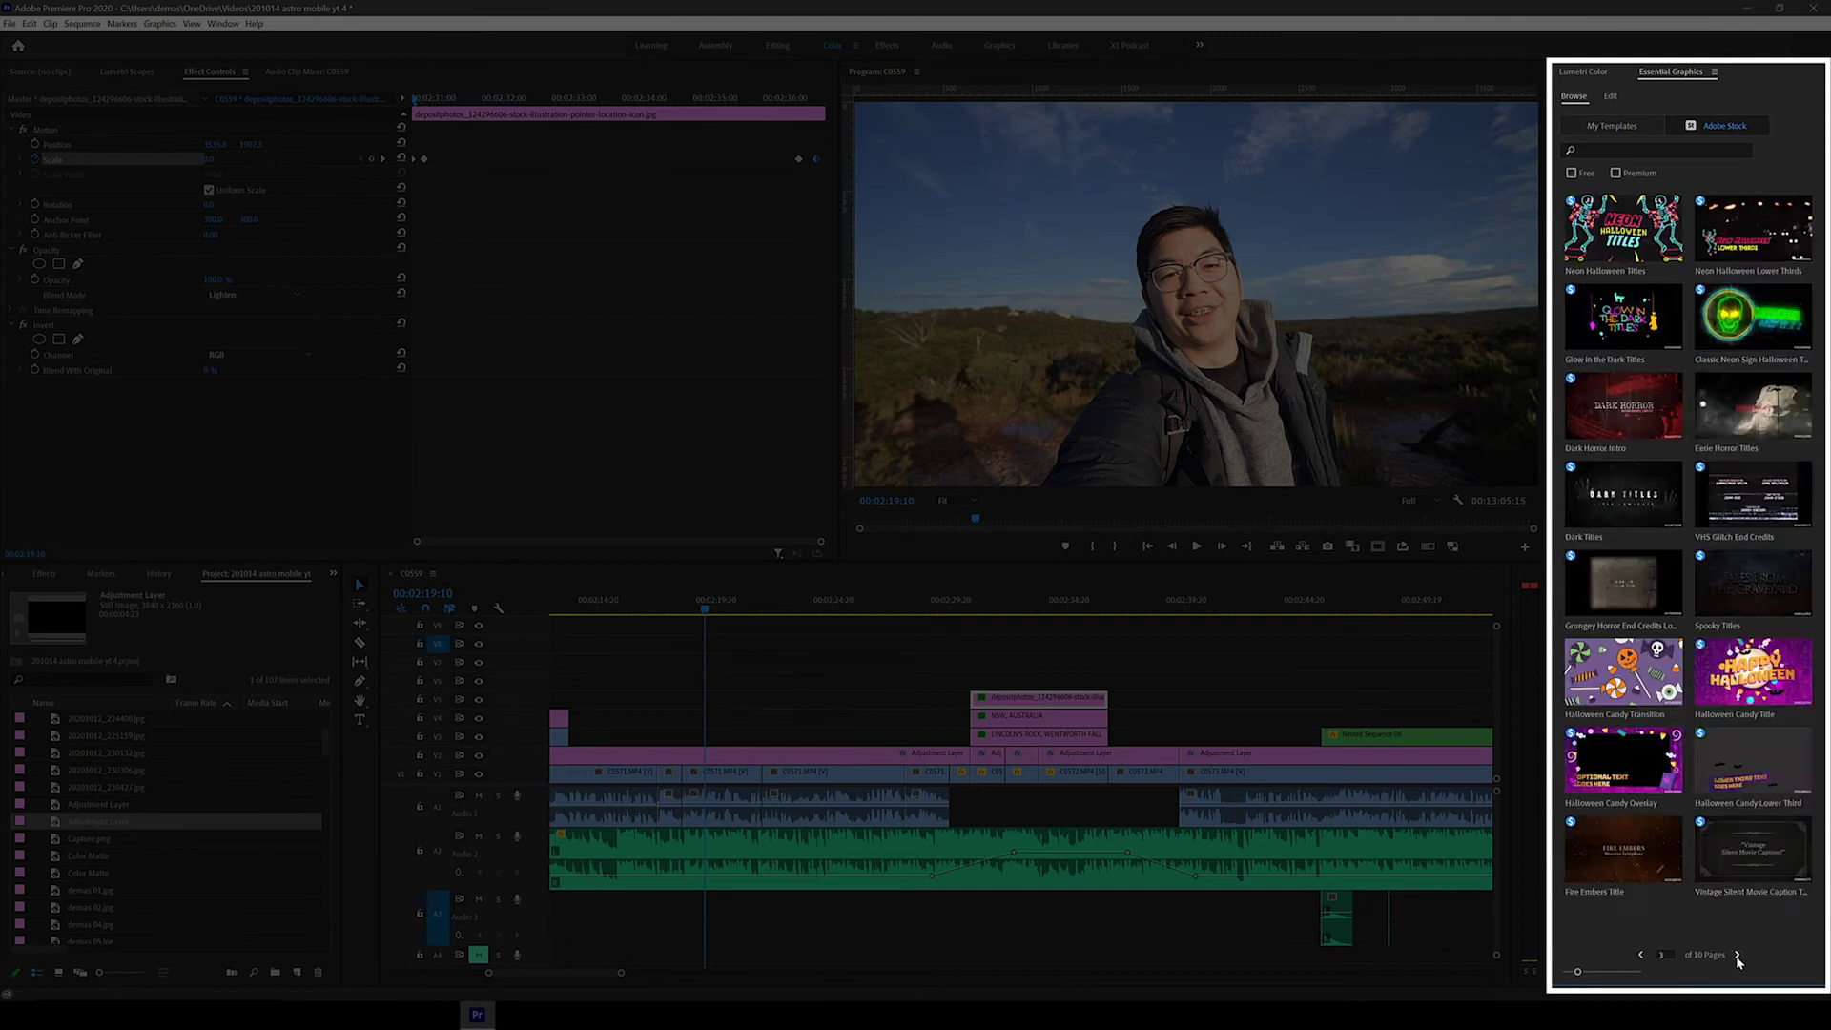
{"action": "left_click", "coordinate": [1737, 955]}
{"action": "left_click", "coordinate": [1642, 956]}
{"action": "left_click", "coordinate": [1641, 956]}
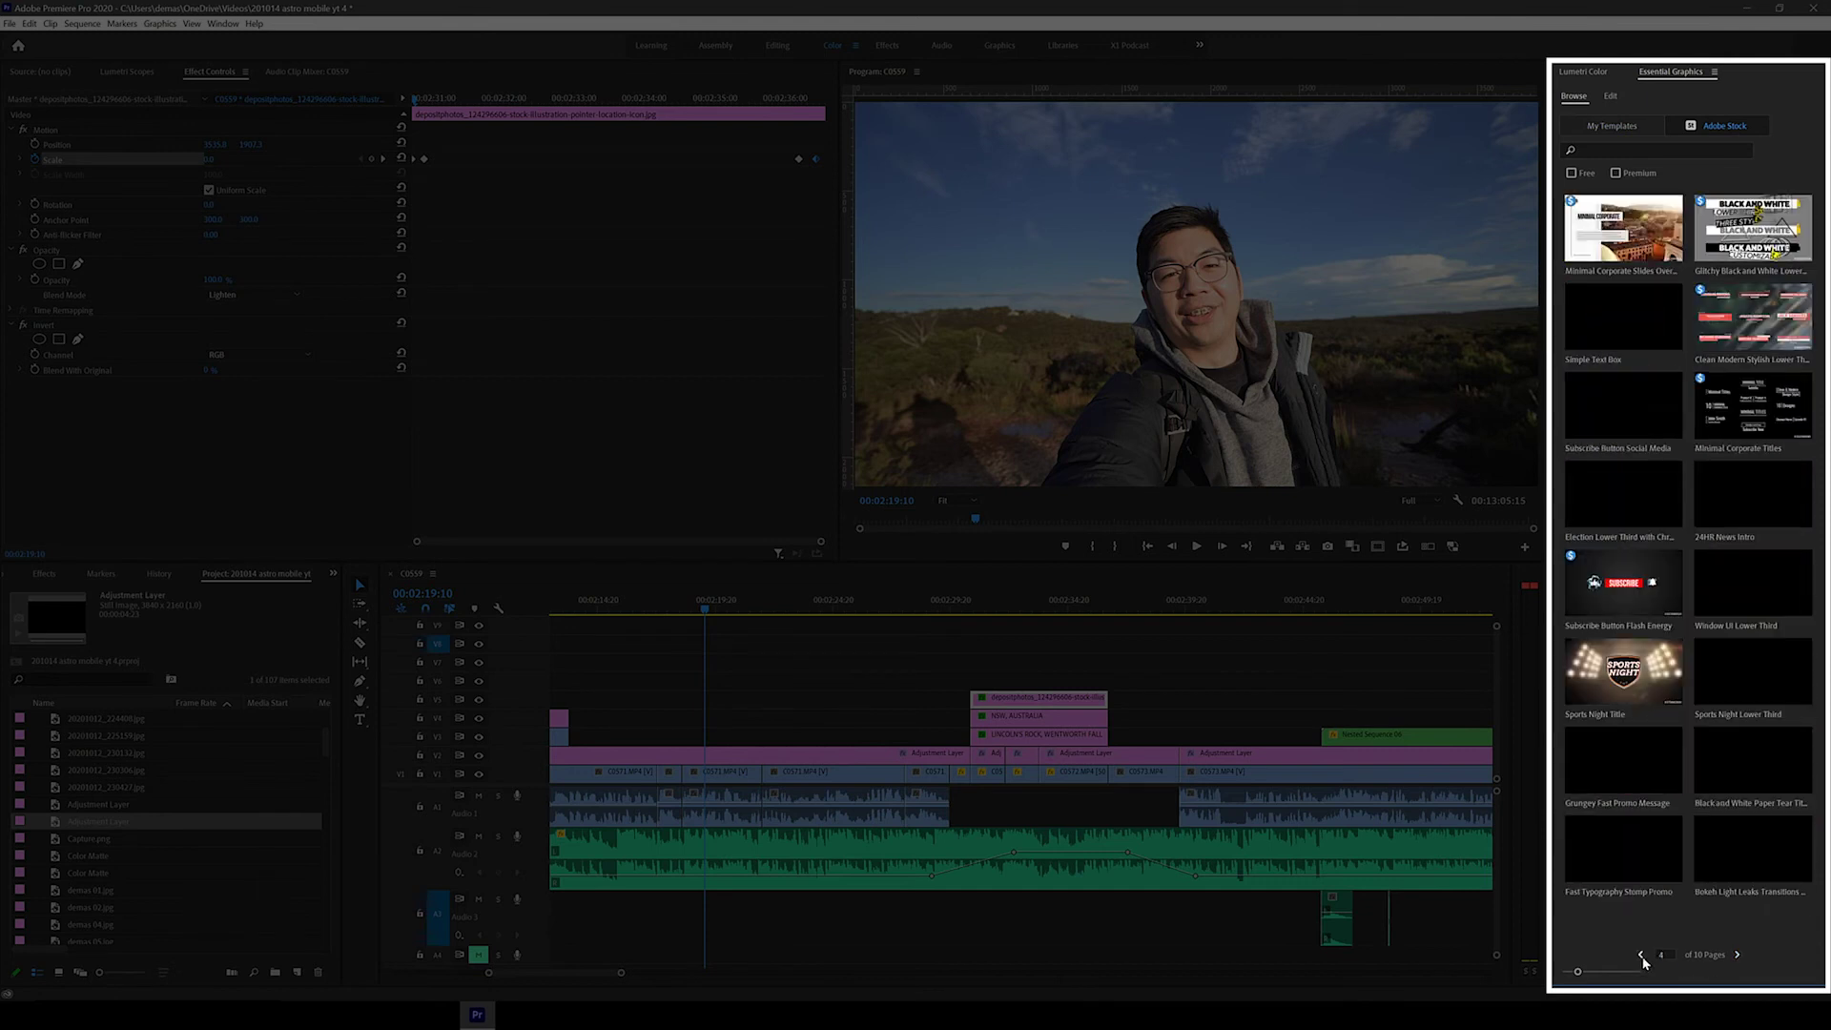
{"action": "left_click", "coordinate": [1611, 125]}
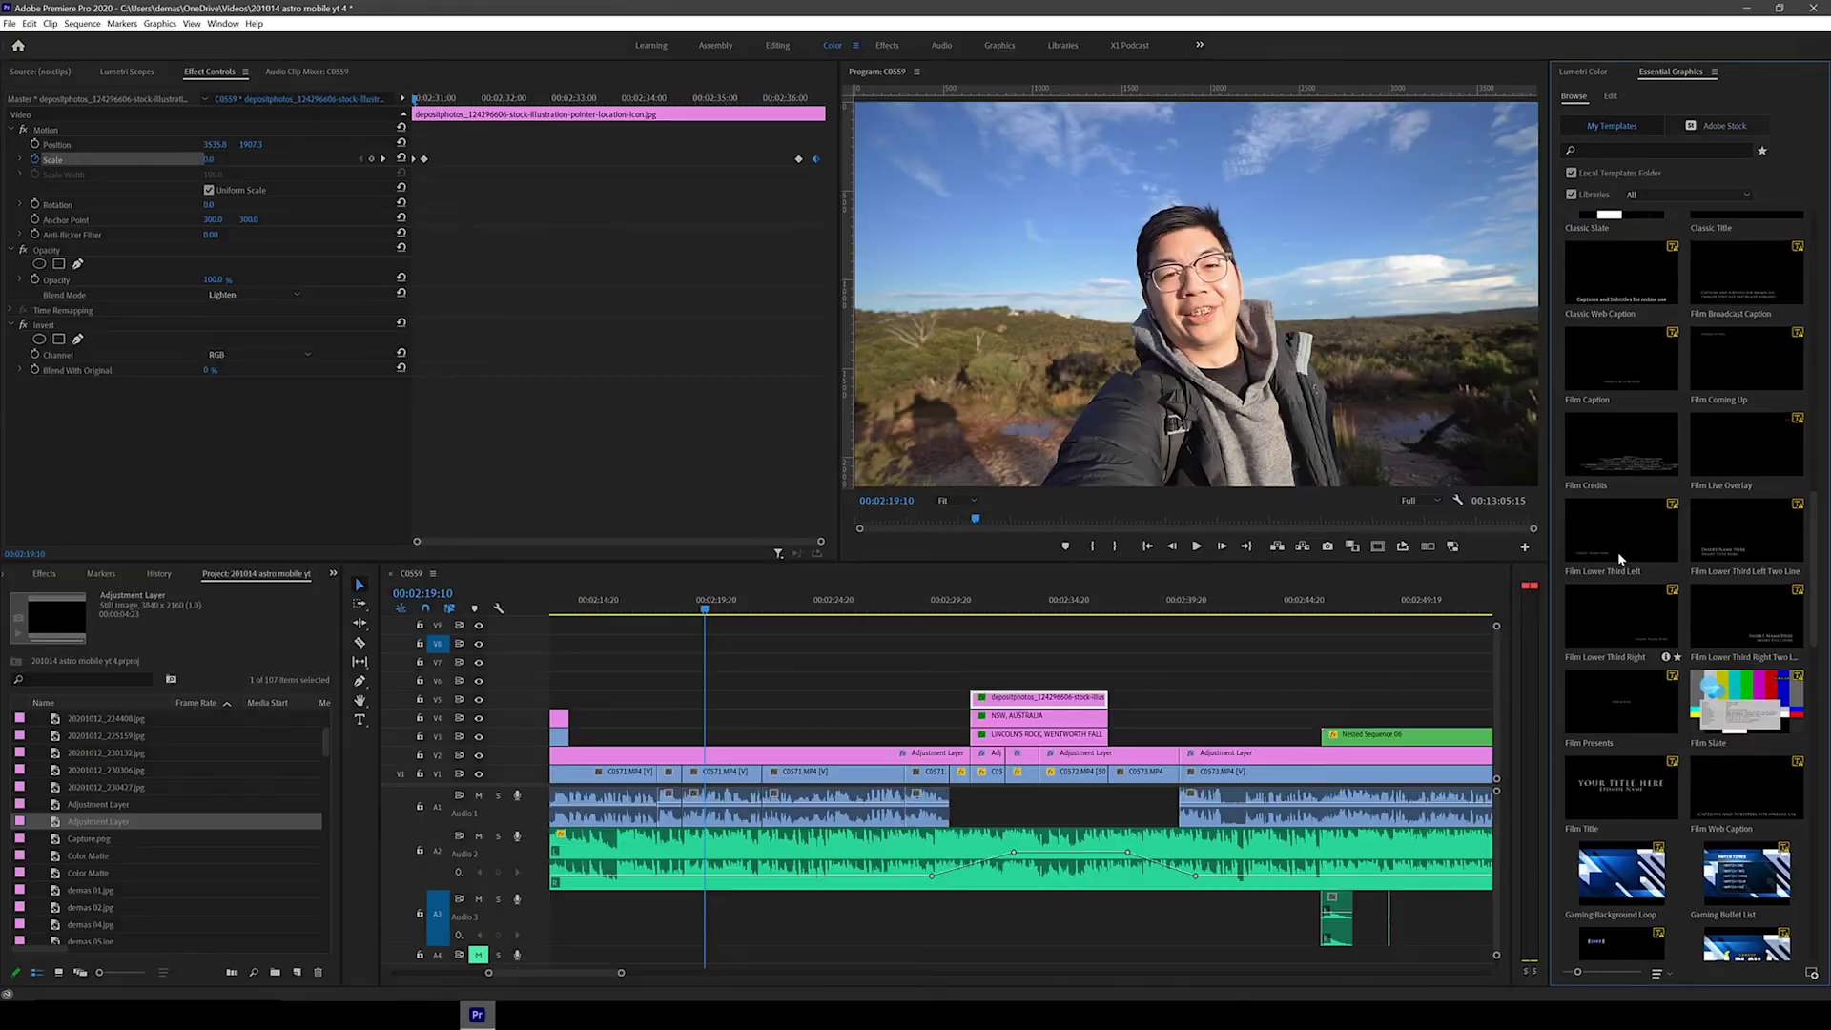
- Place Film Lower Third Left above the selfie clip, with Oswald font and Shadow off
{"action": "left_click_drag", "start_coordinate": [1615, 540], "coordinate": [720, 742]}
{"action": "key", "text": "space"}
{"action": "left_click", "coordinate": [1649, 210]}
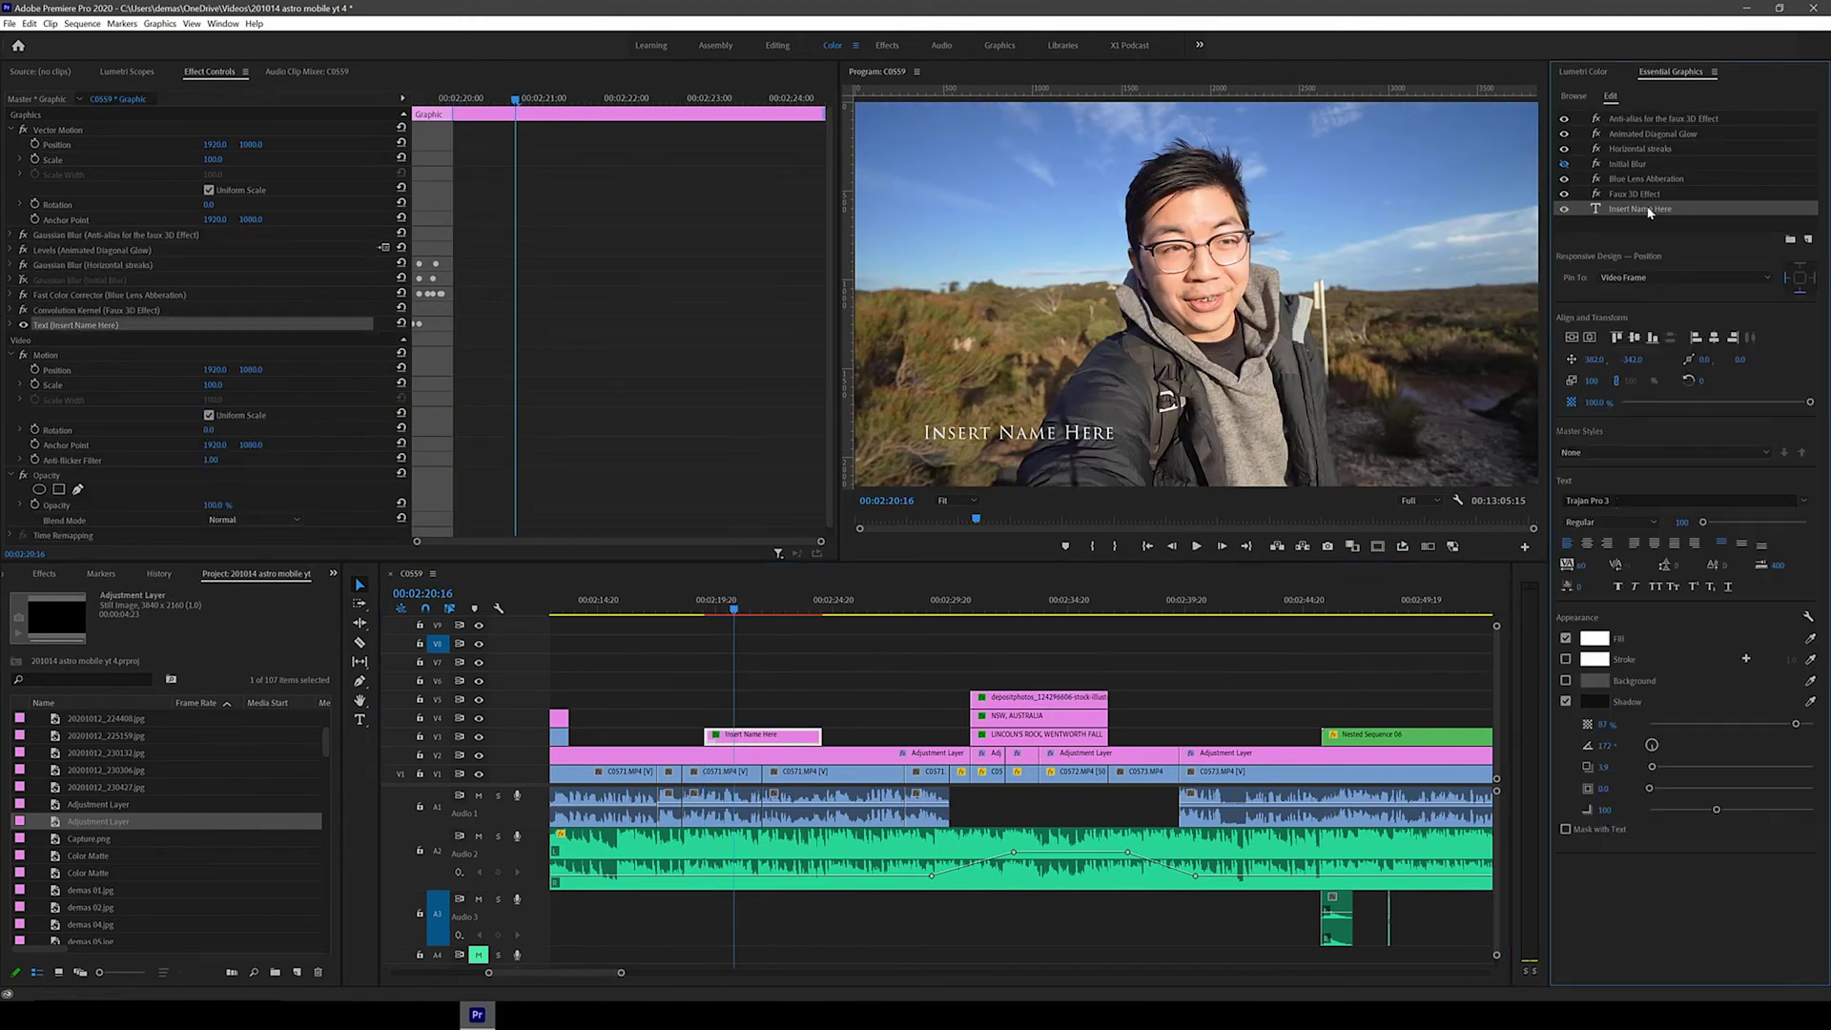
{"action": "left_click", "coordinate": [1684, 501]}
{"action": "left_click", "coordinate": [1621, 534]}
{"action": "left_click", "coordinate": [1565, 702]}
- Replace the placeholder text with the creator's handle and play the title back
{"action": "triple_click", "coordinate": [1019, 432]}
{"action": "type", "text": "@demas"}
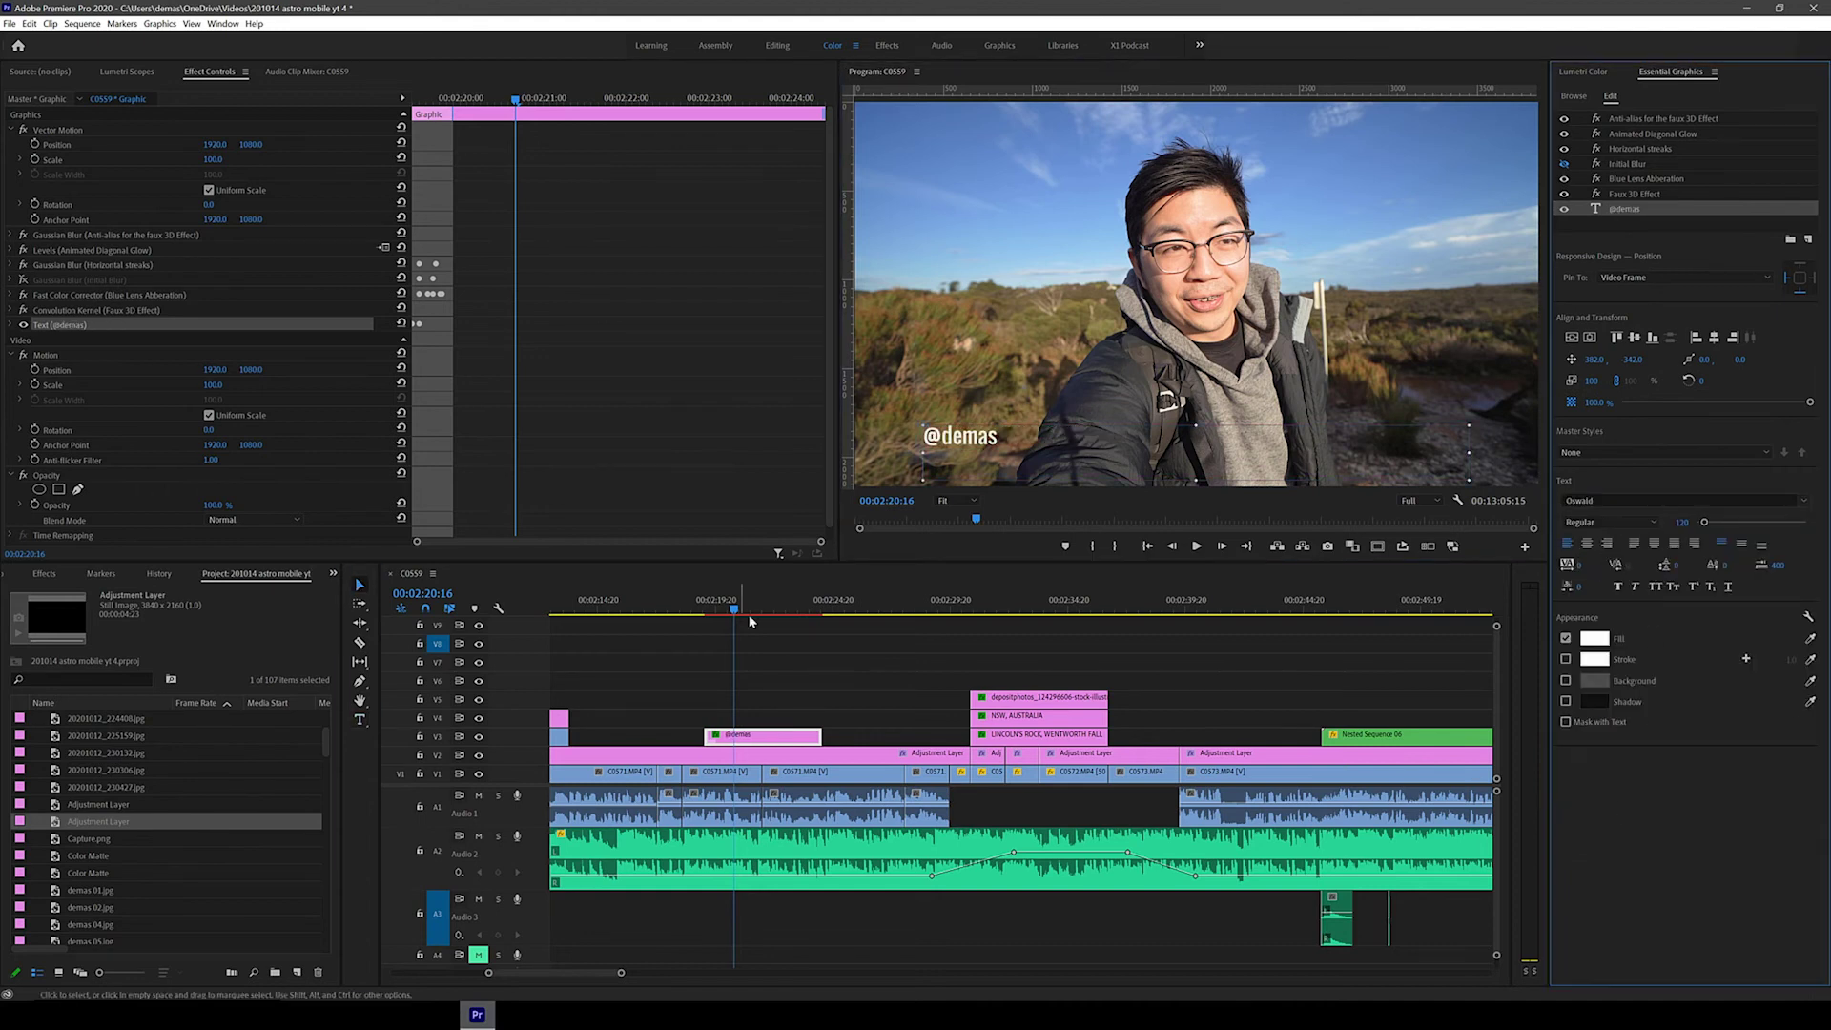
{"action": "key", "text": "Up"}
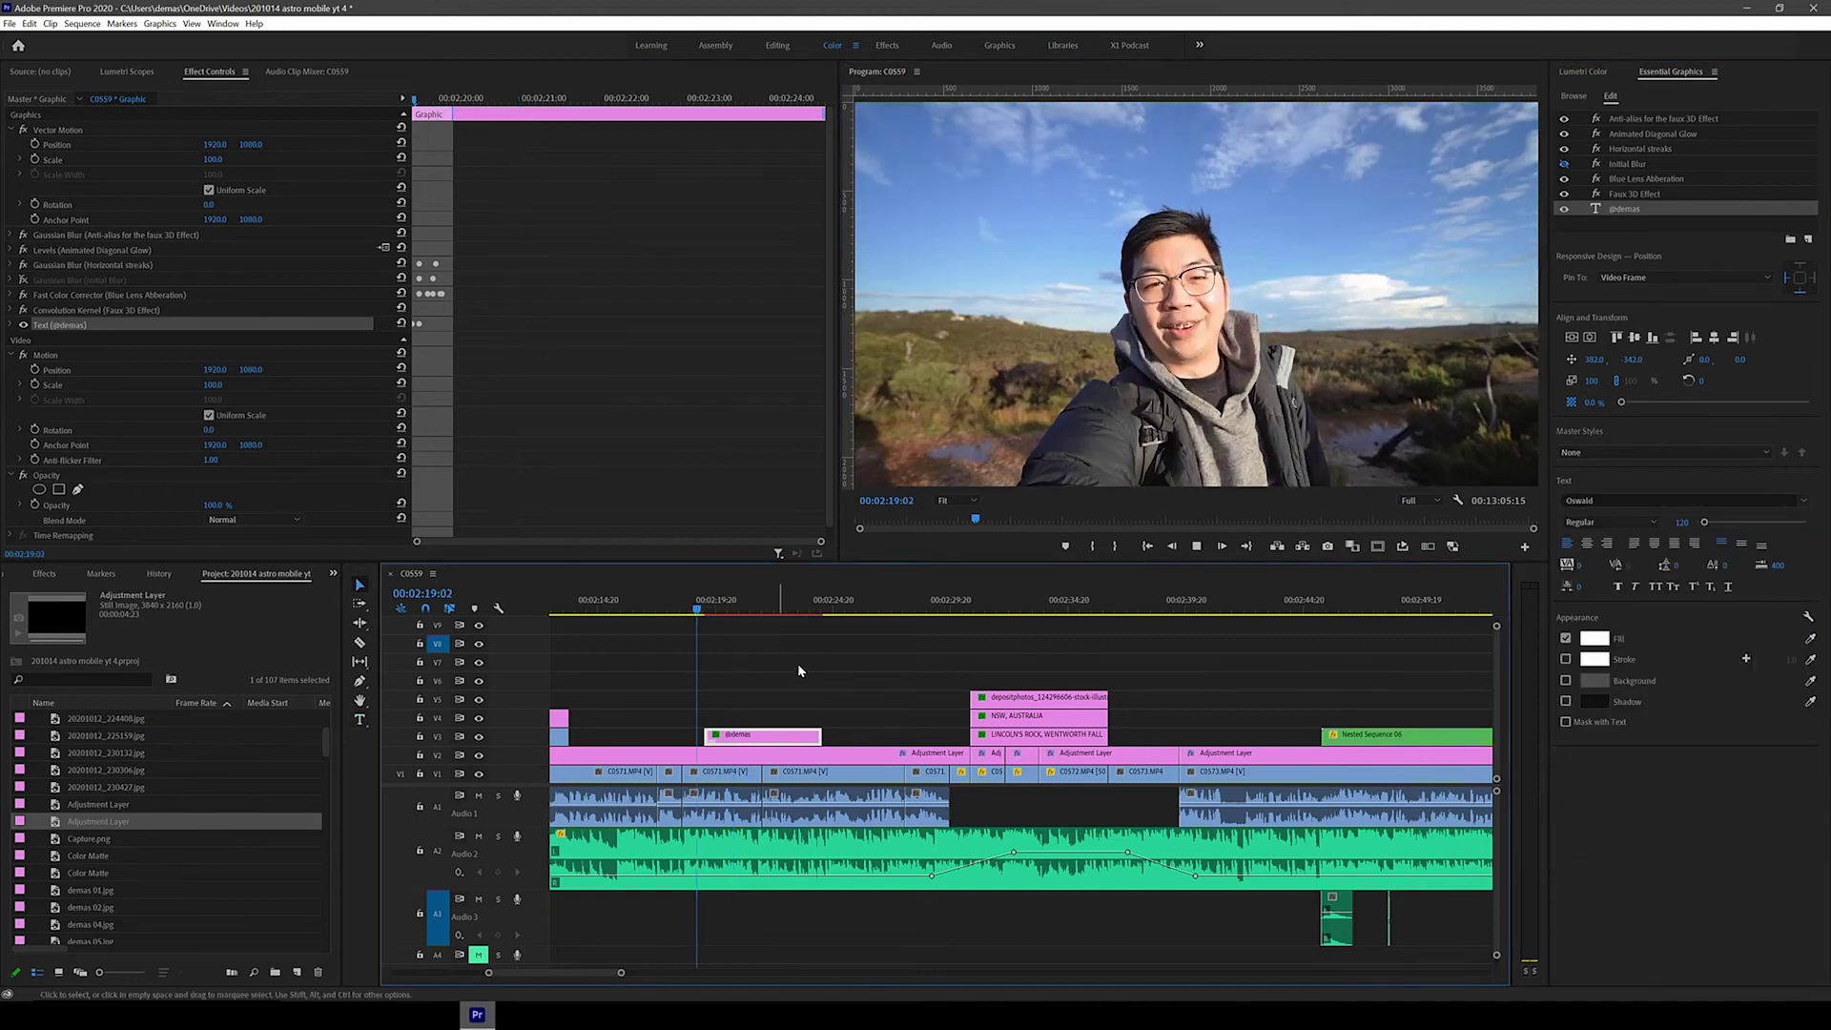
{"action": "key", "text": "space"}
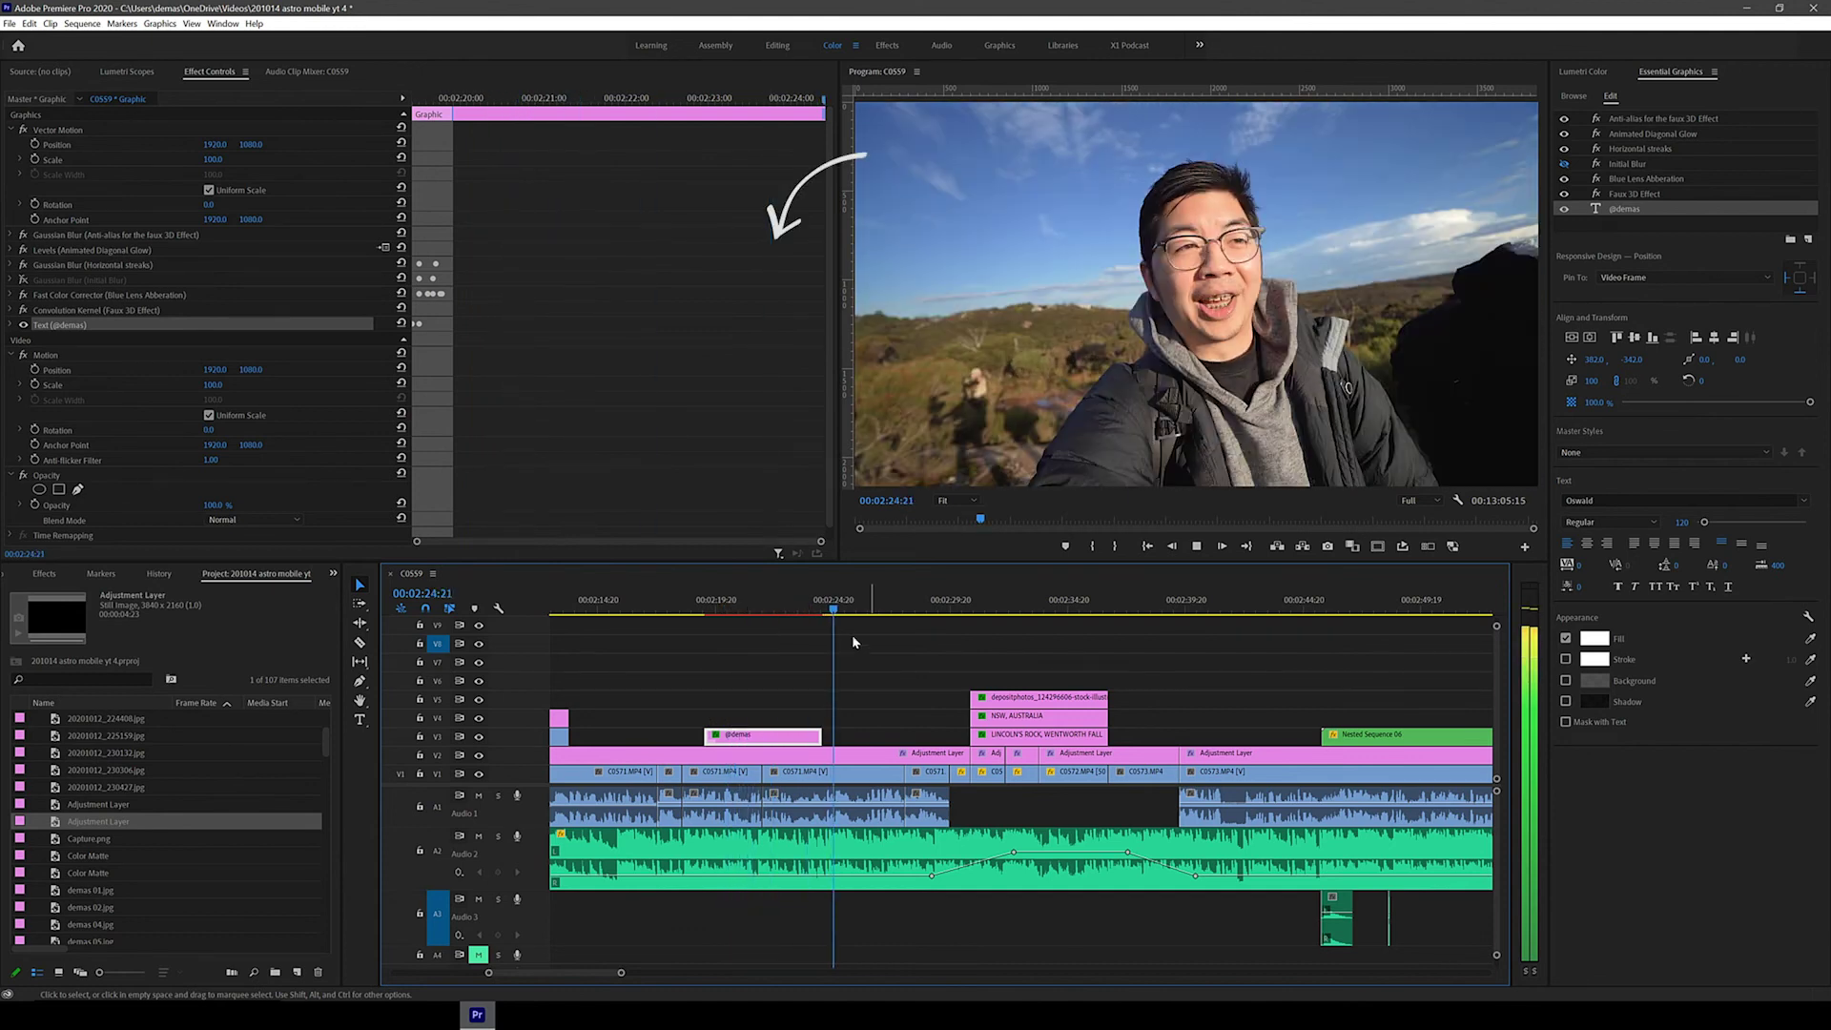
- Apply the Bold Lower Third Left template to the handle title, undoing the extra INSERT NAME TITLE clip
{"action": "mouse_move", "coordinate": [835, 601]}
{"action": "left_mouse_down"}
{"action": "mouse_move", "coordinate": [746, 606]}
{"action": "mouse_move", "coordinate": [811, 601]}
{"action": "left_mouse_up"}
{"action": "left_click", "coordinate": [1574, 97]}
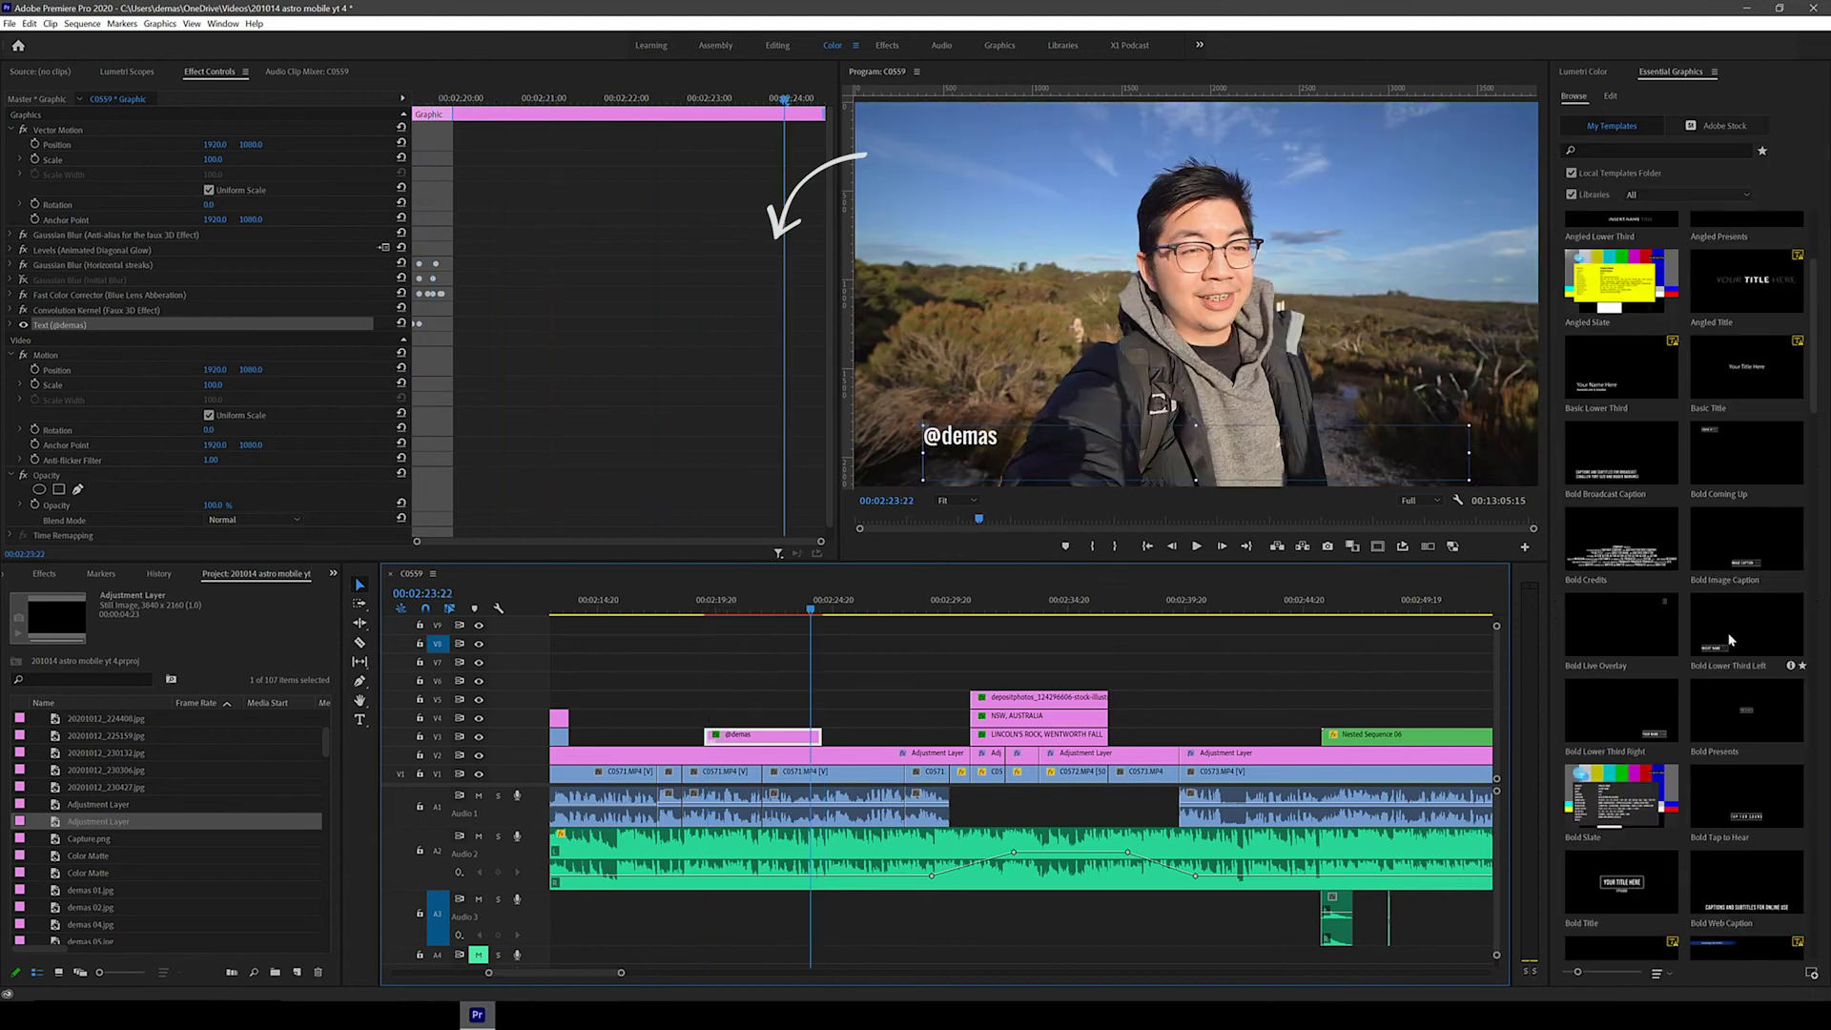
{"action": "left_click_drag", "start_coordinate": [1731, 641], "coordinate": [763, 715]}
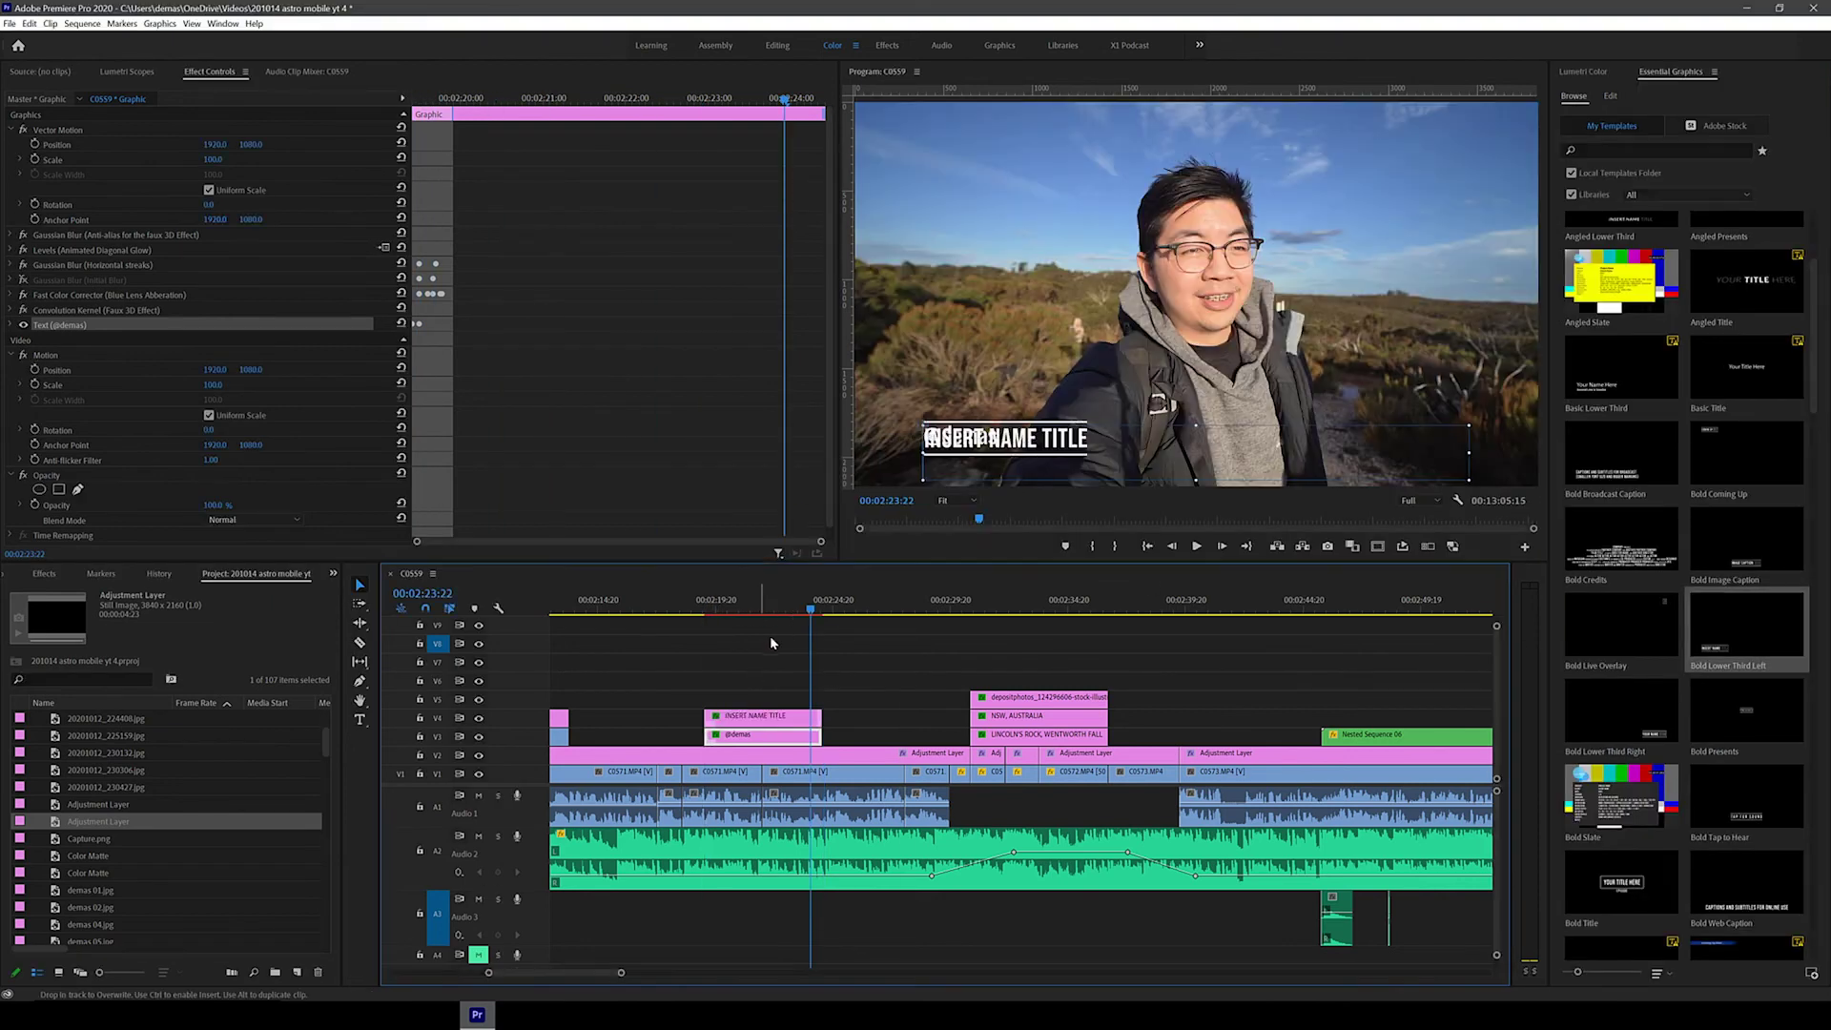
{"action": "left_click", "coordinate": [701, 611]}
{"action": "key", "text": "ctrl+z"}
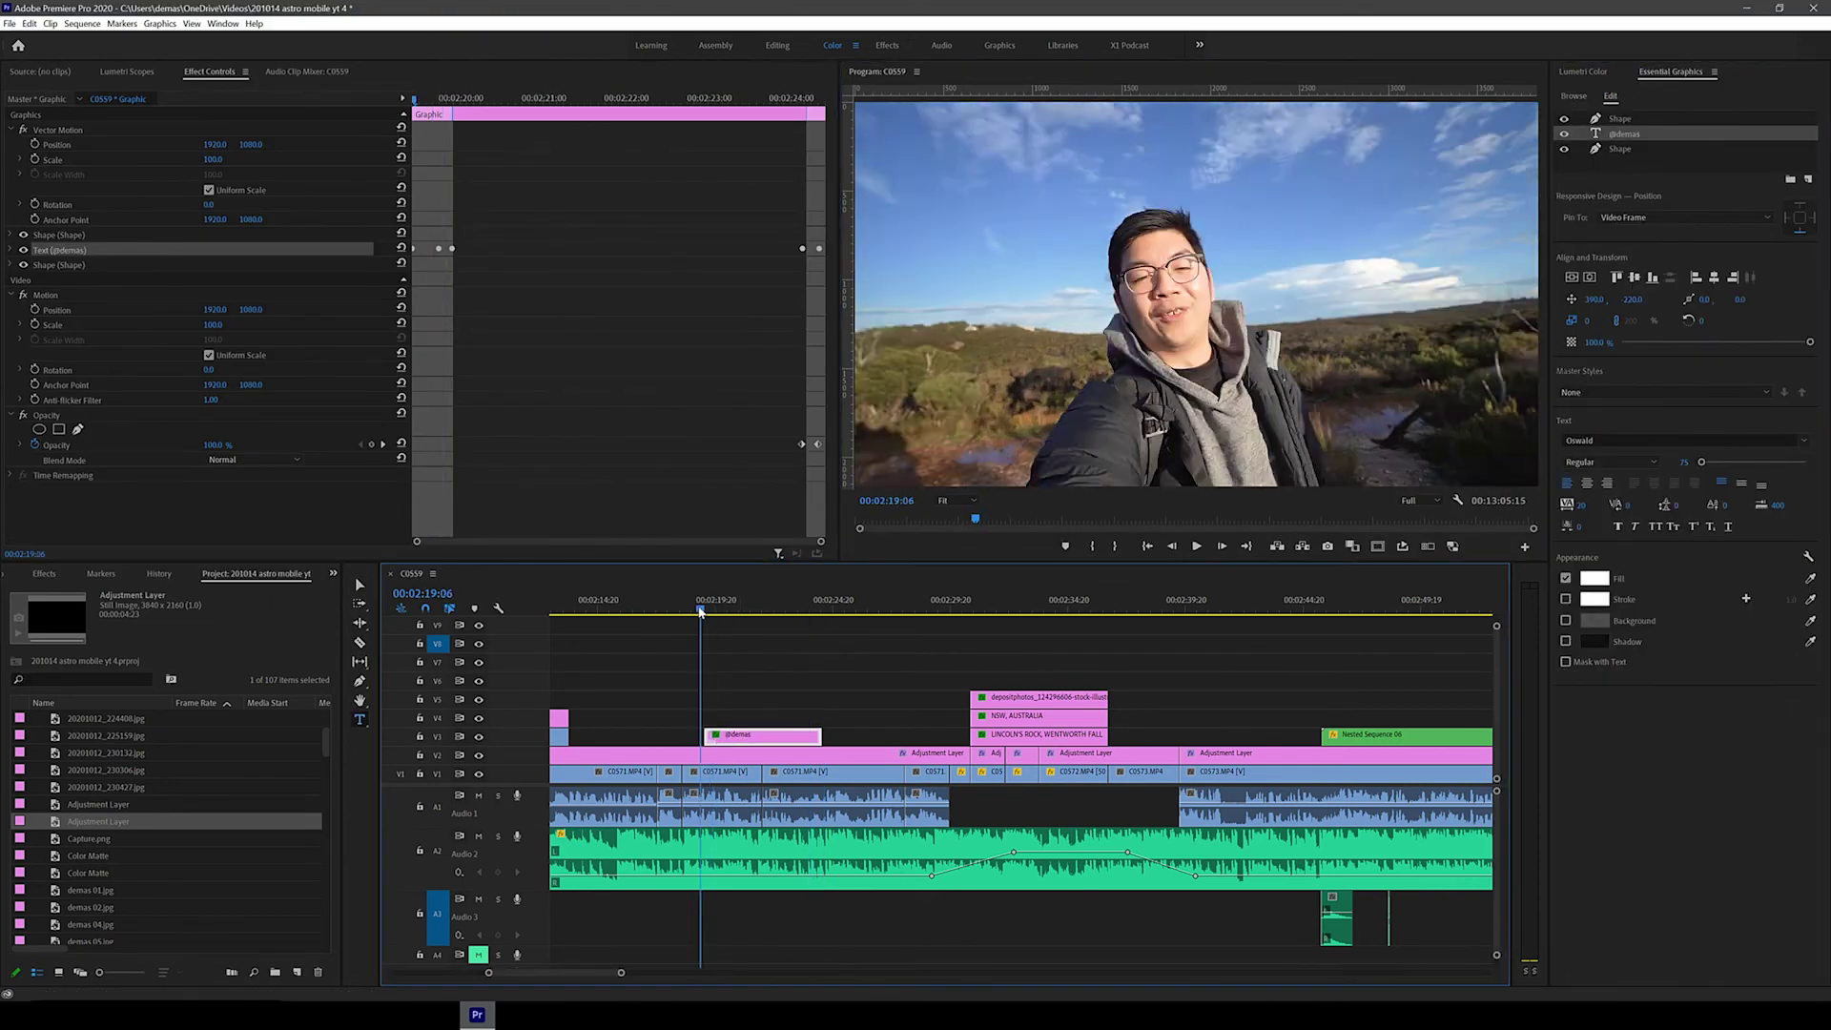
{"action": "mouse_move", "coordinate": [701, 611]}
{"action": "left_mouse_down"}
{"action": "mouse_move", "coordinate": [768, 611]}
{"action": "mouse_move", "coordinate": [718, 612]}
{"action": "left_mouse_up"}
- Hide both decorative Shape layers, including the red underline beneath the handle
{"action": "left_click", "coordinate": [1564, 120]}
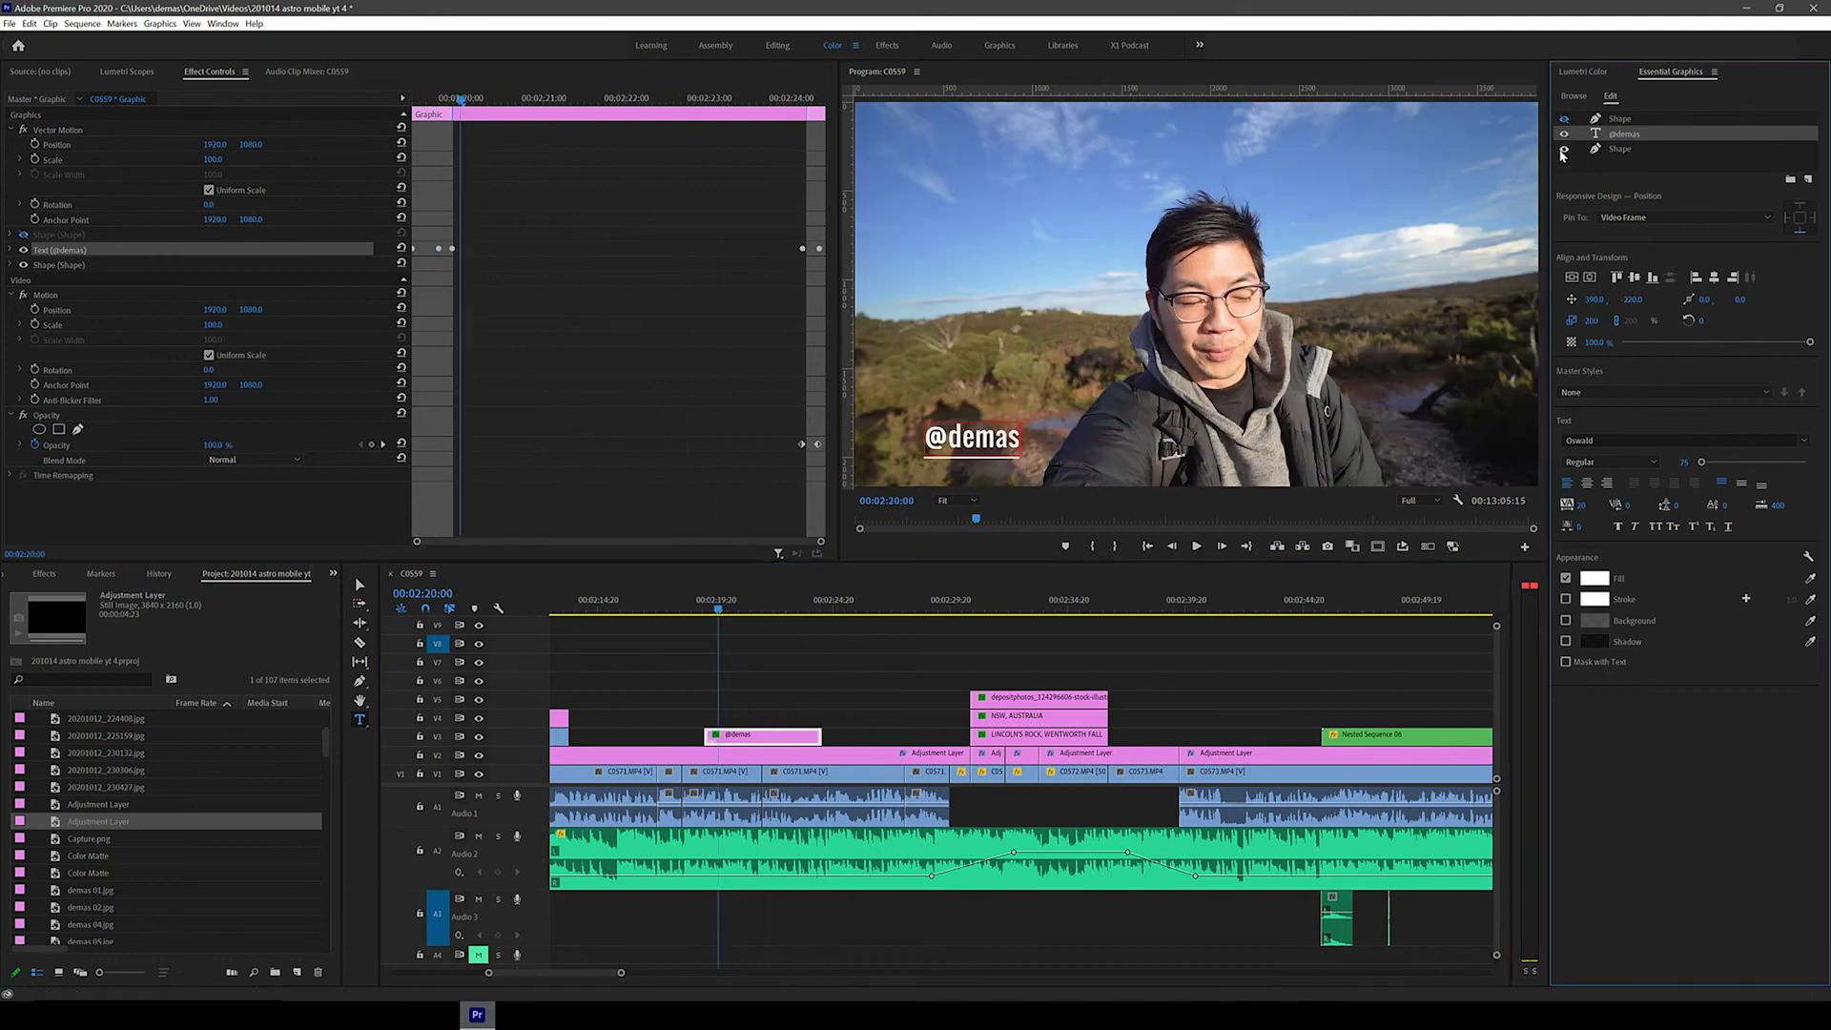
{"action": "left_click", "coordinate": [1564, 149]}
{"action": "left_click", "coordinate": [703, 609]}
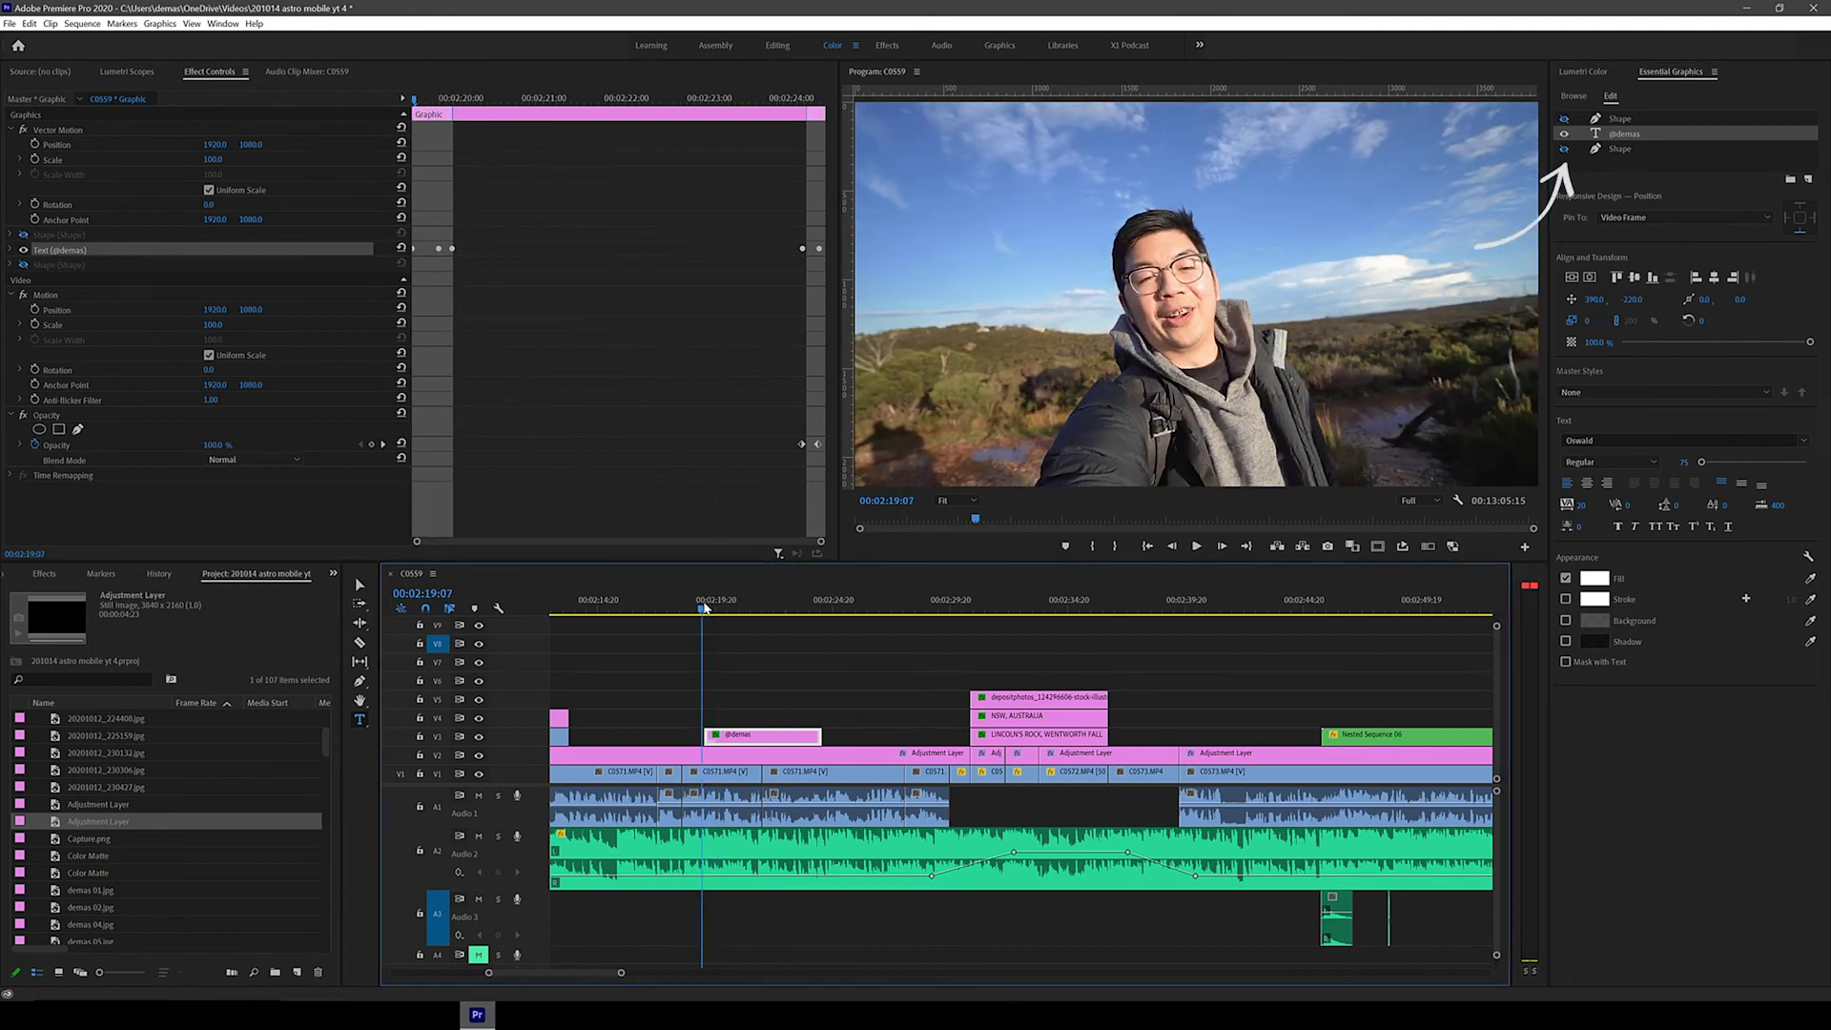